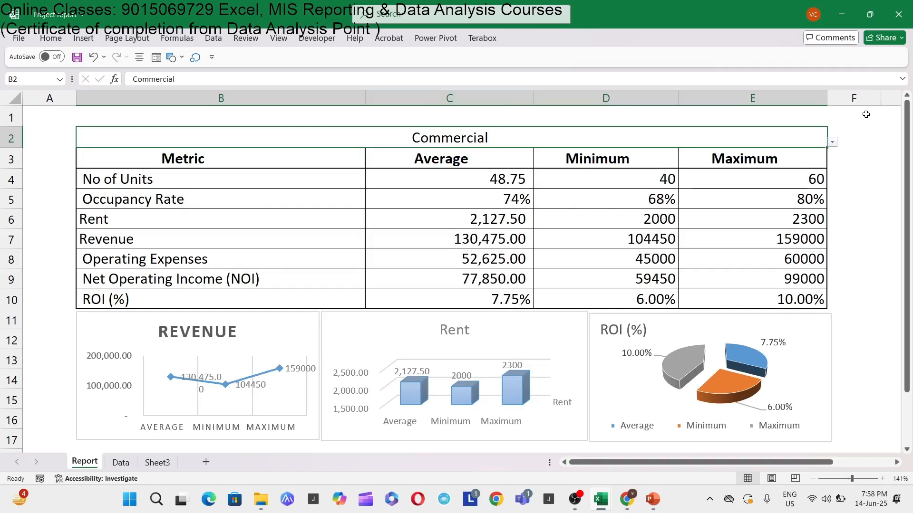
Switch the report's property type in B2 to Mixed-Use, back to Commercial, and finally to Mixed-Use again.
click(831, 142)
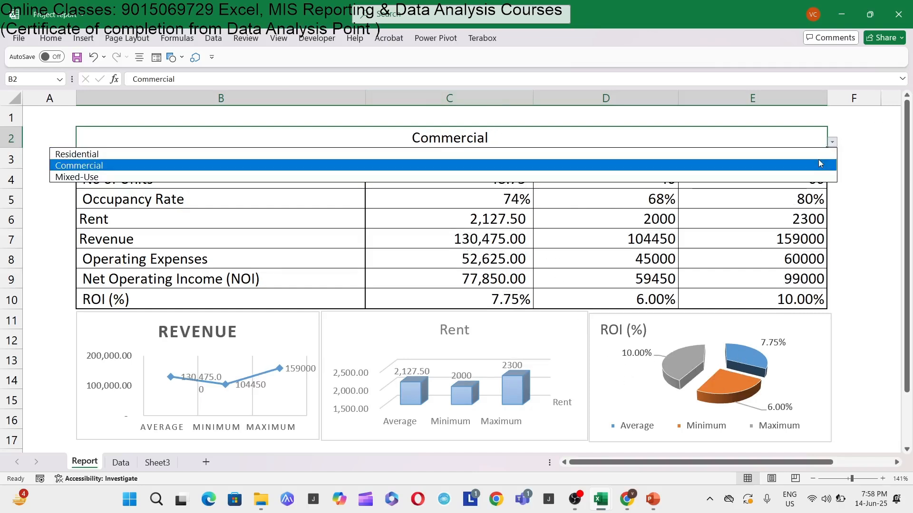
click(812, 177)
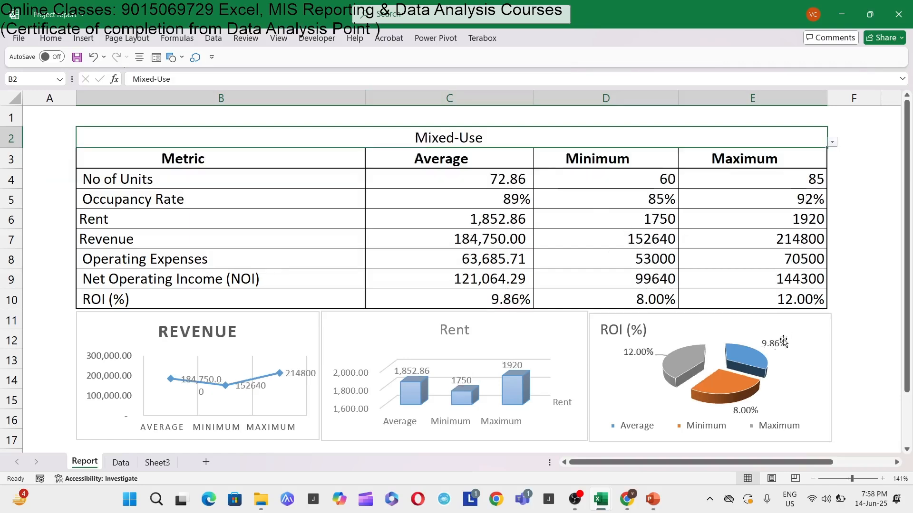
click(832, 142)
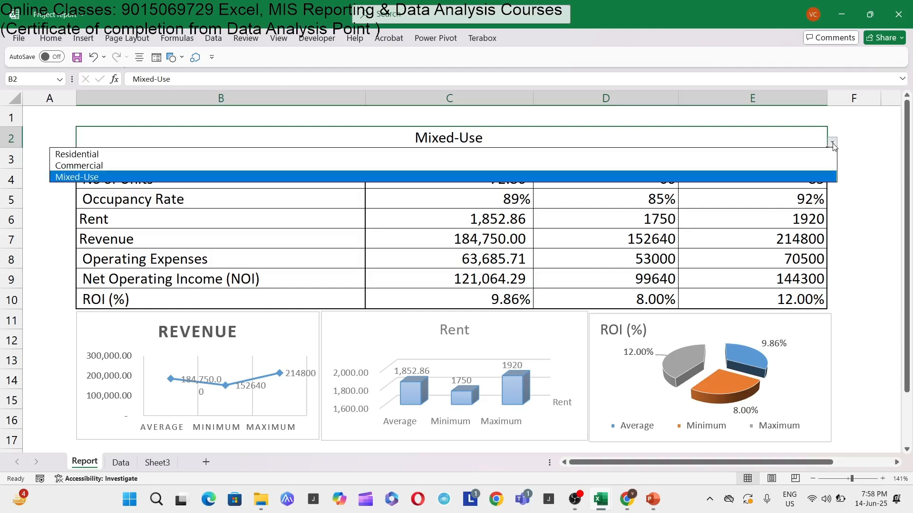
click(786, 166)
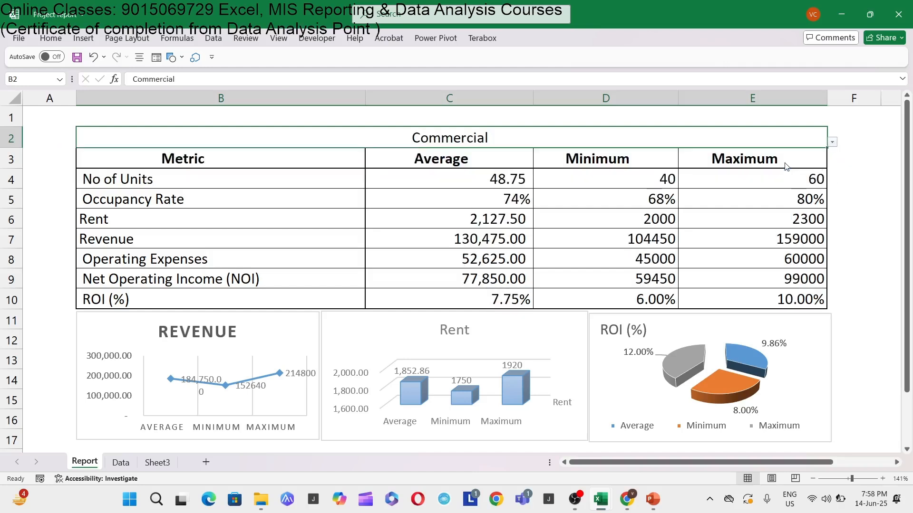
click(832, 142)
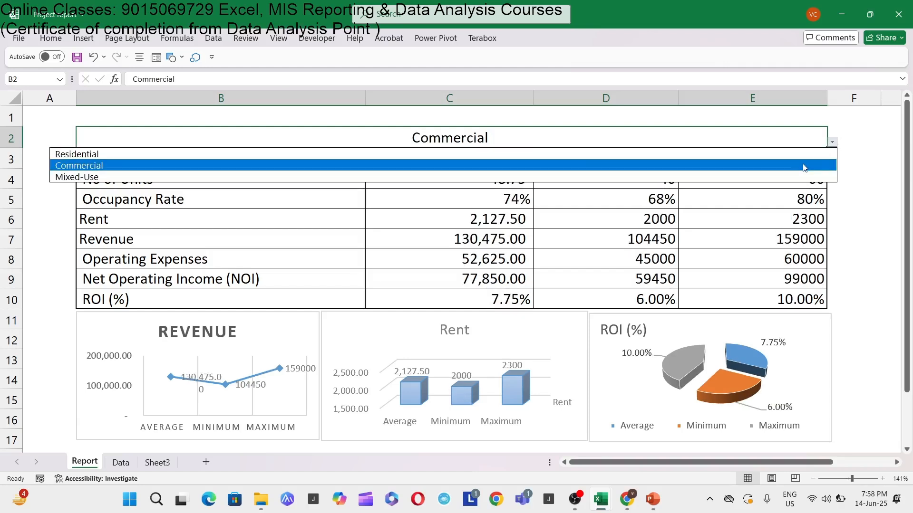
click(794, 177)
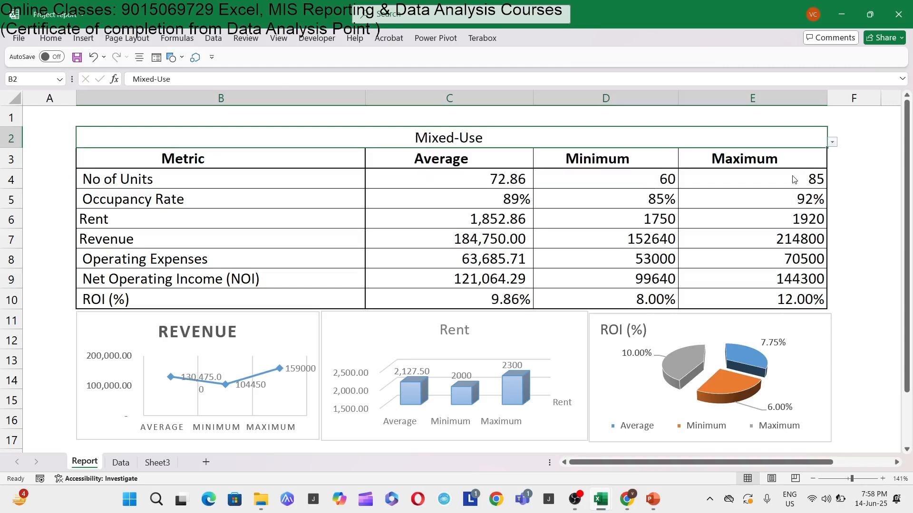
click(563, 322)
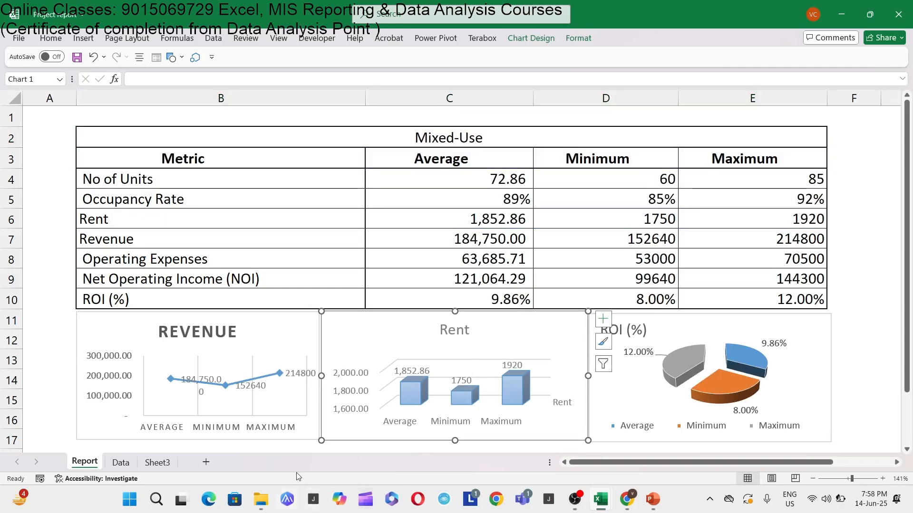
Switch to the Project Report presentation in PowerPoint and run through its slides as a slide show up to the Thank You slide.
key(alt+Tab)
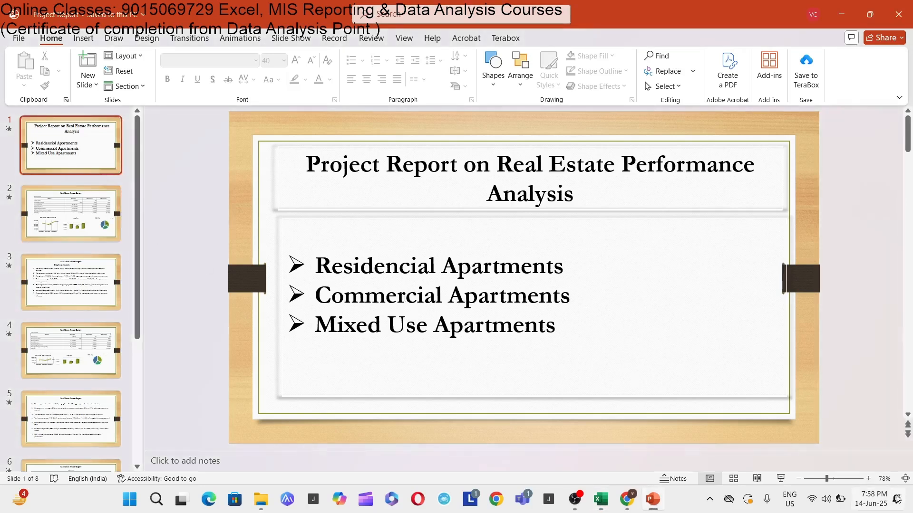
click(781, 478)
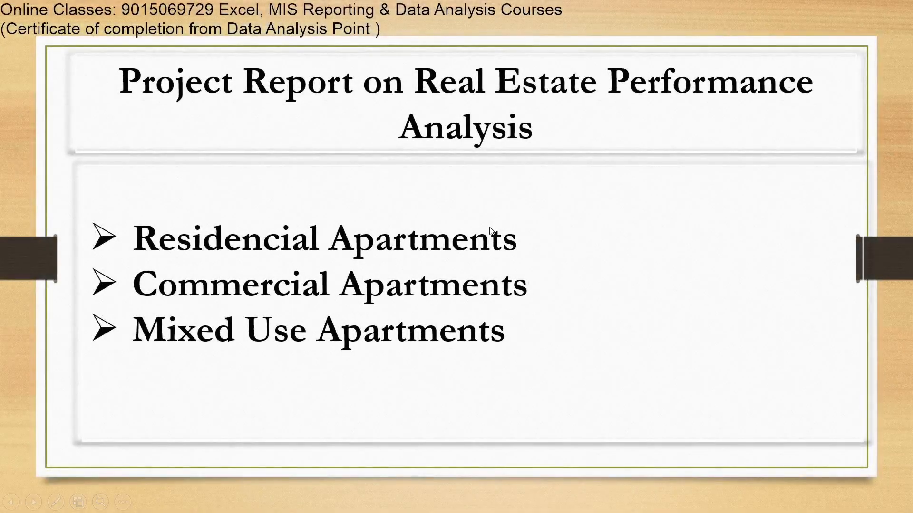
key(Right)
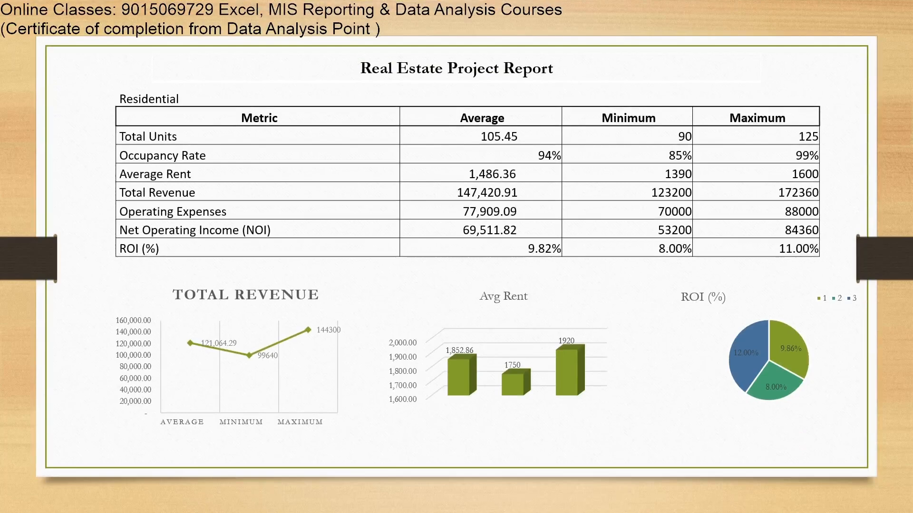
key(Right)
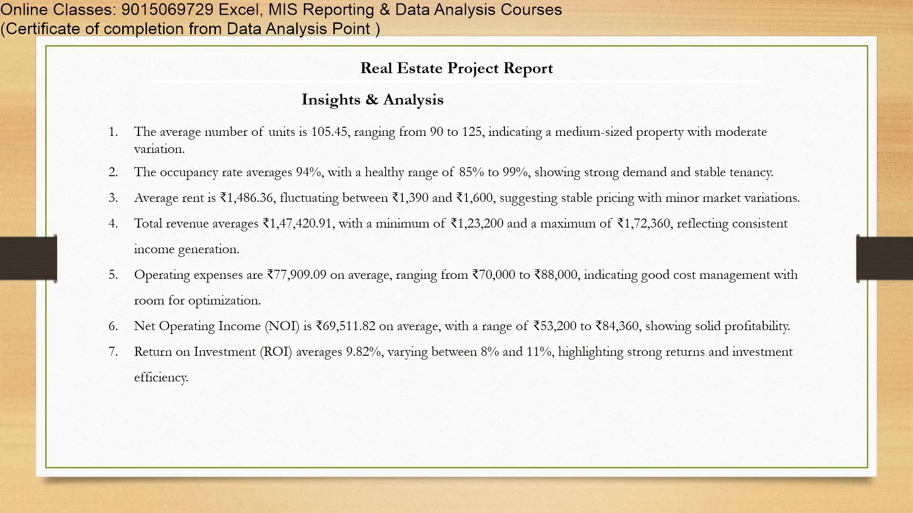
key(Right)
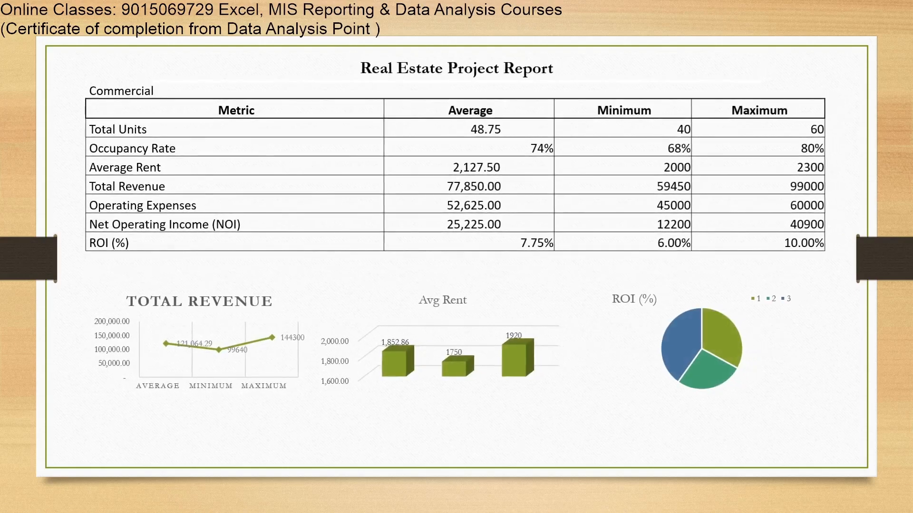
key(Right)
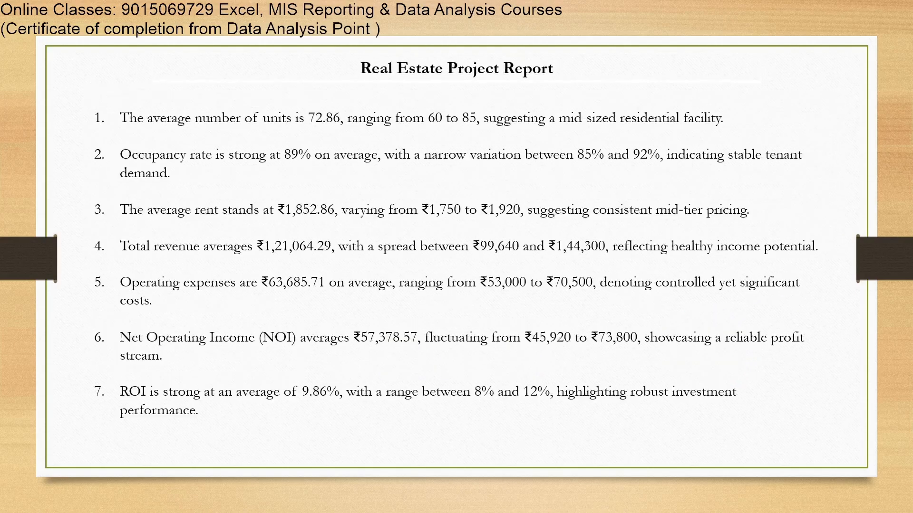
key(Left)
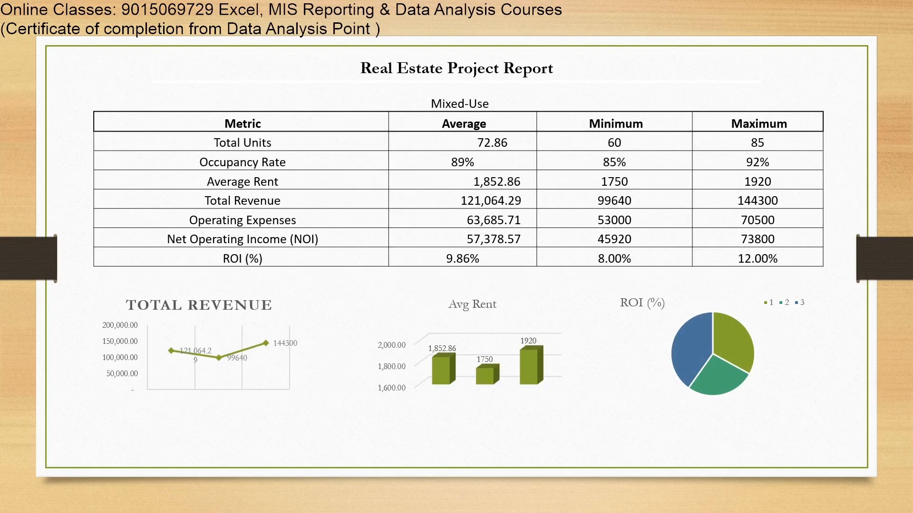
key(Right)
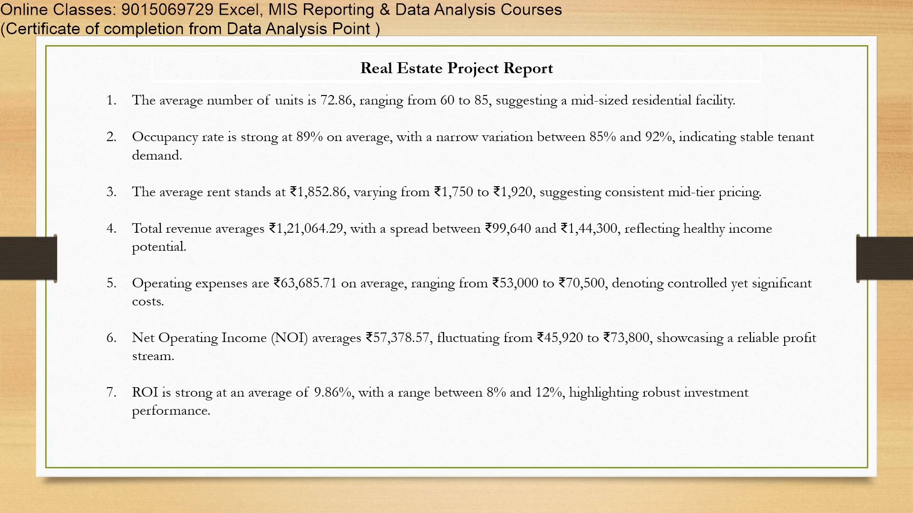
key(Right)
key(Escape)
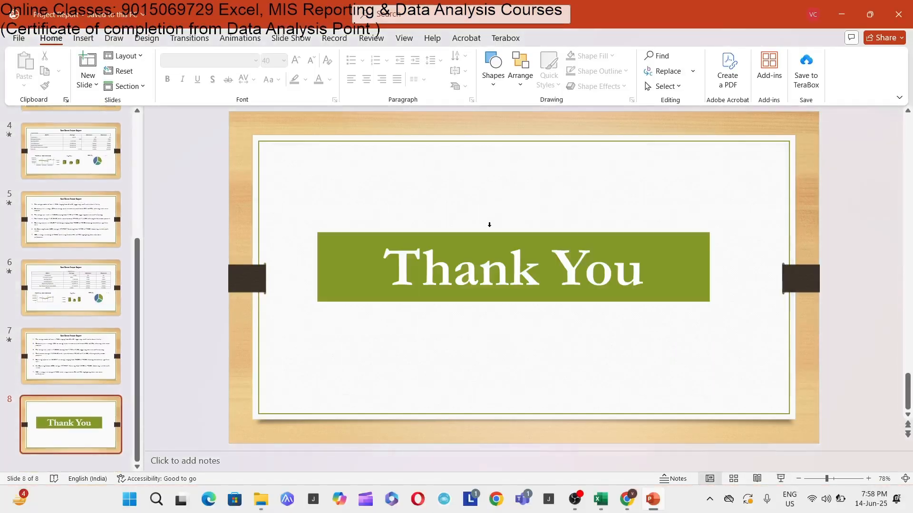
Return to the Excel report and clear the Average, Minimum and Maximum formulas in C4:E10.
key(alt+Tab)
click(544, 176)
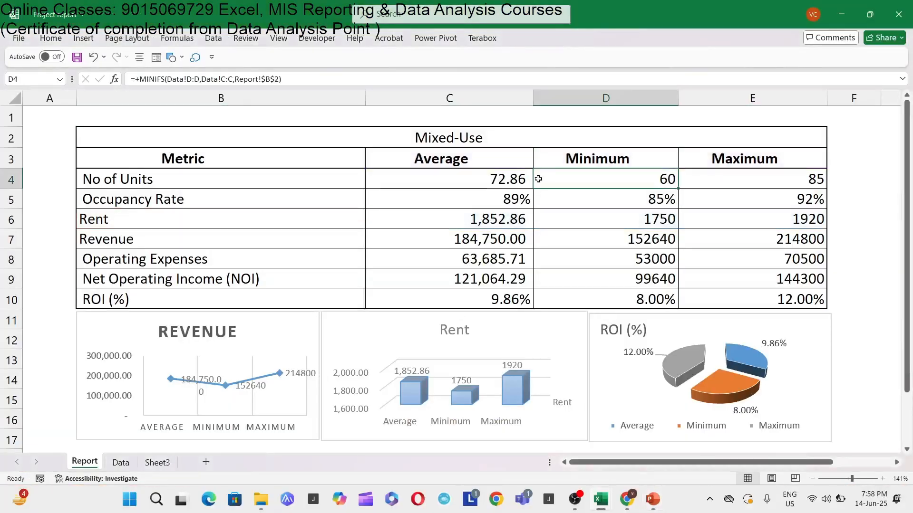
drag(413, 178, 749, 292)
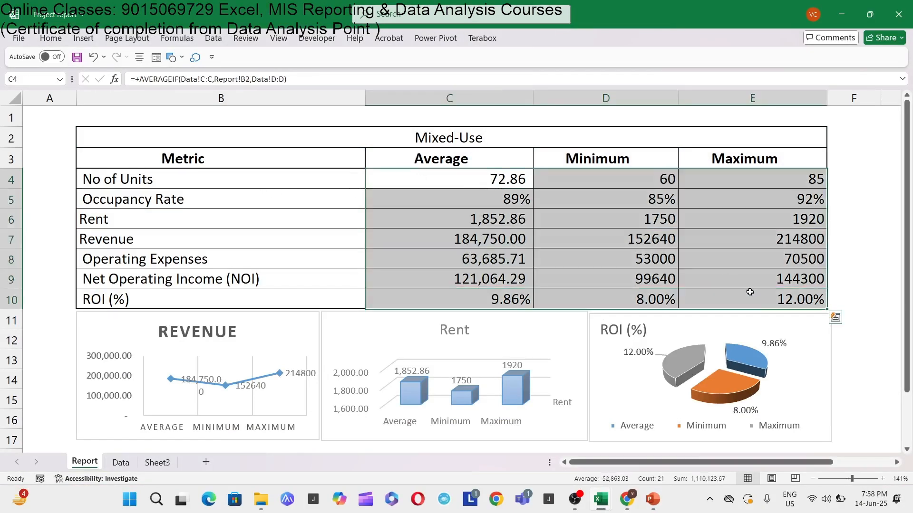
key(Delete)
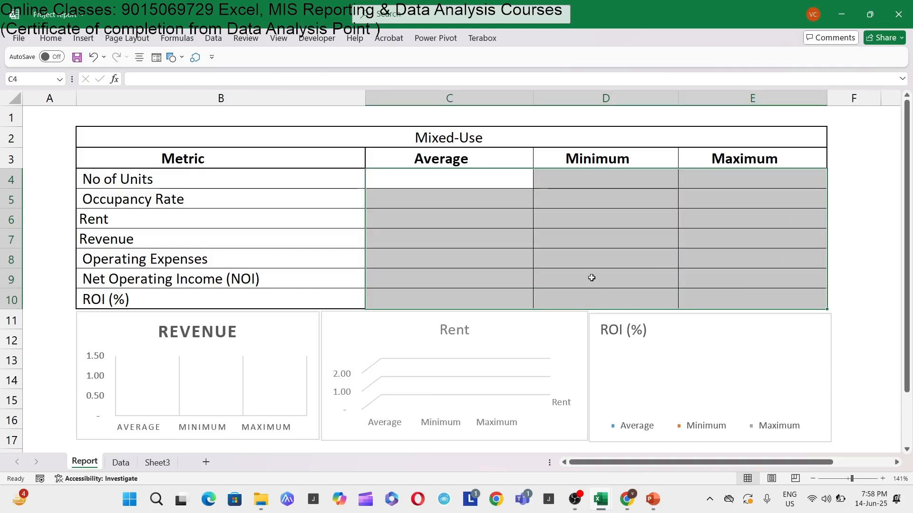
click(556, 203)
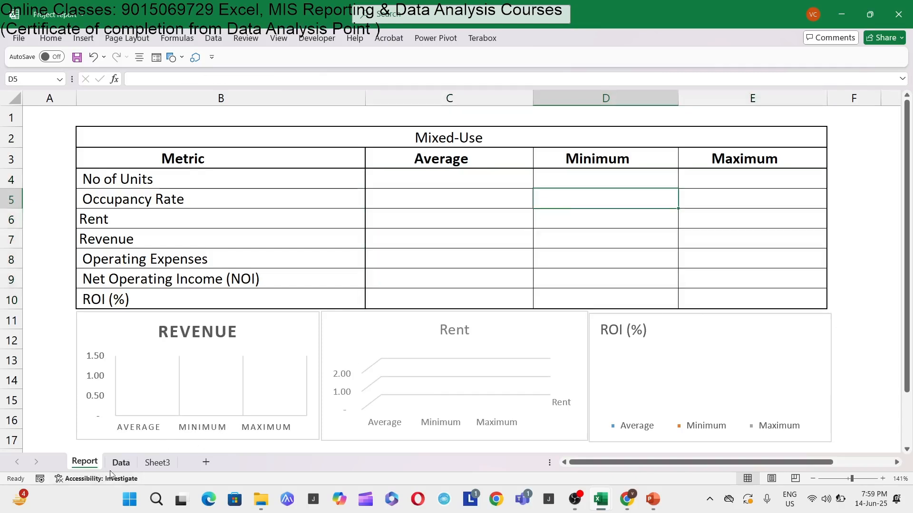
Open the Data sheet and go to the first property name in cell B5.
click(120, 464)
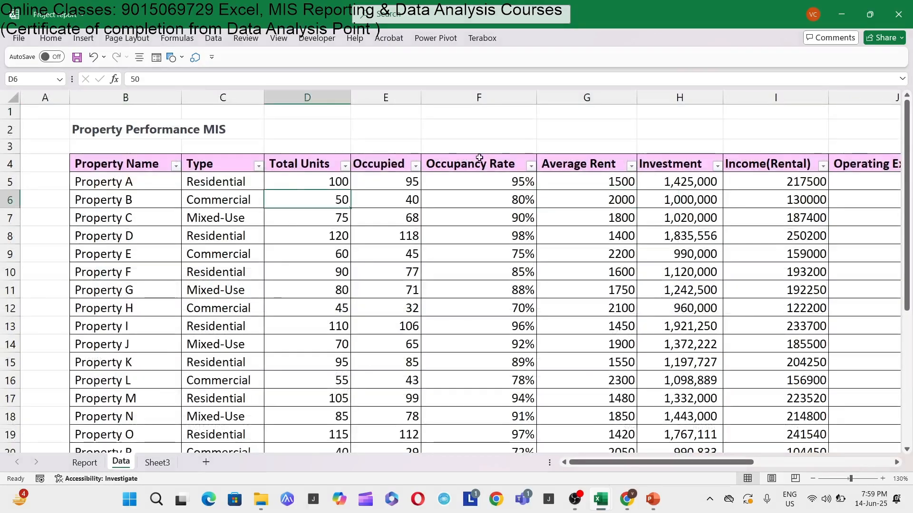
key(Up)
key(Left)
key(Left)
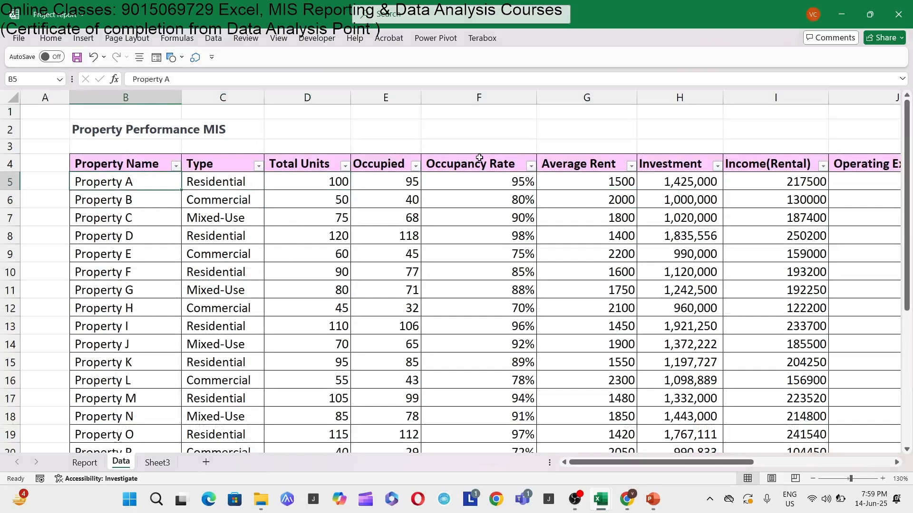
key(alt+Tab)
key(Tab)
key(Tab)
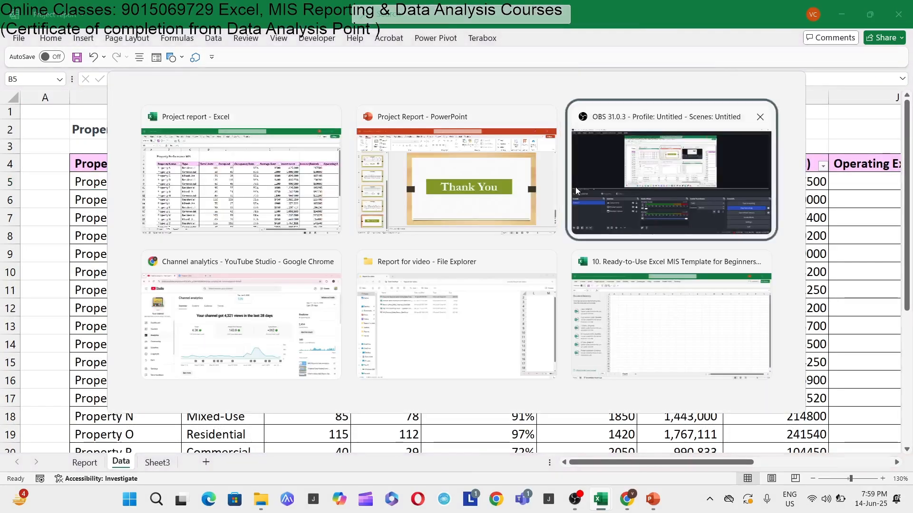
key(alt+Tab)
key(Tab)
key(Tab)
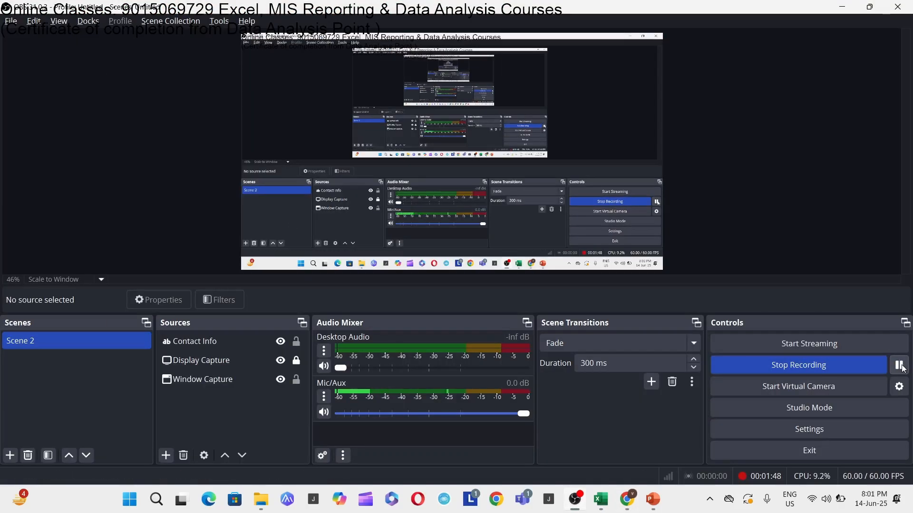
key(alt+Tab)
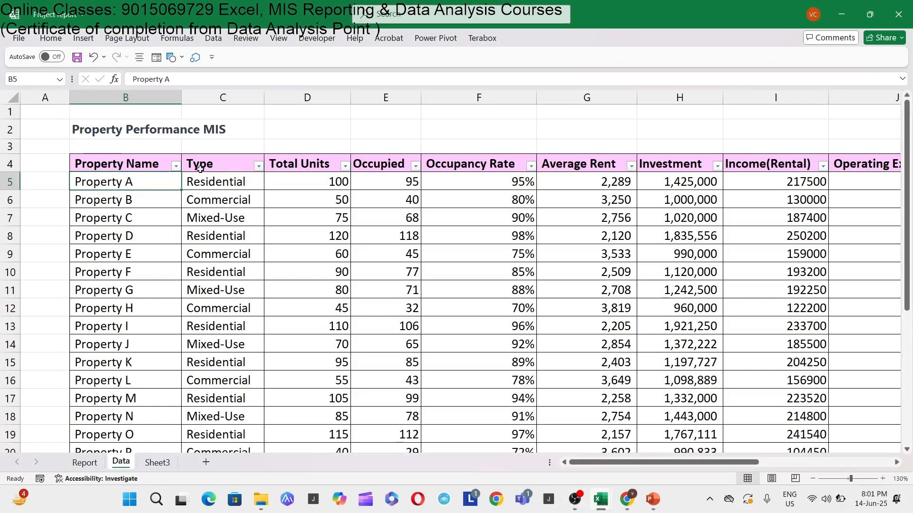
Examine the rental income, operating expenses and net operating income entries in row 5, including the formula in K5.
click(258, 166)
click(789, 183)
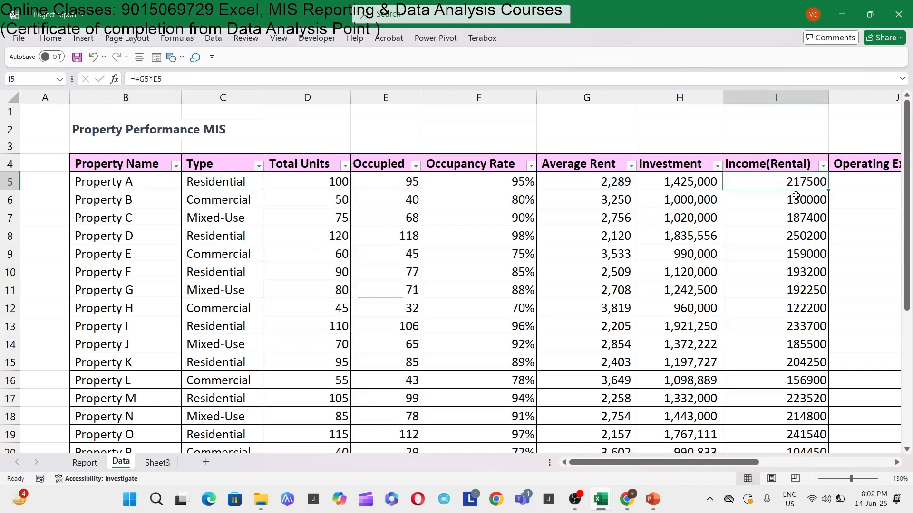
key(Right)
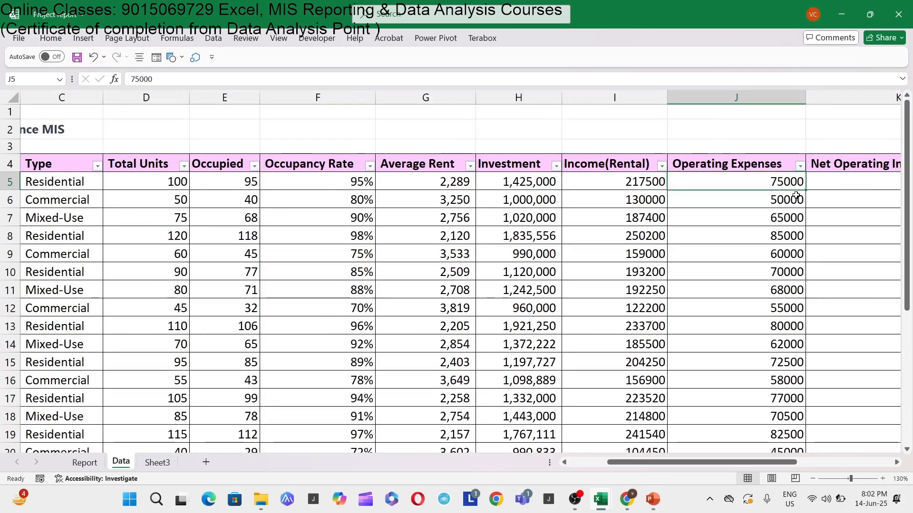
key(Right)
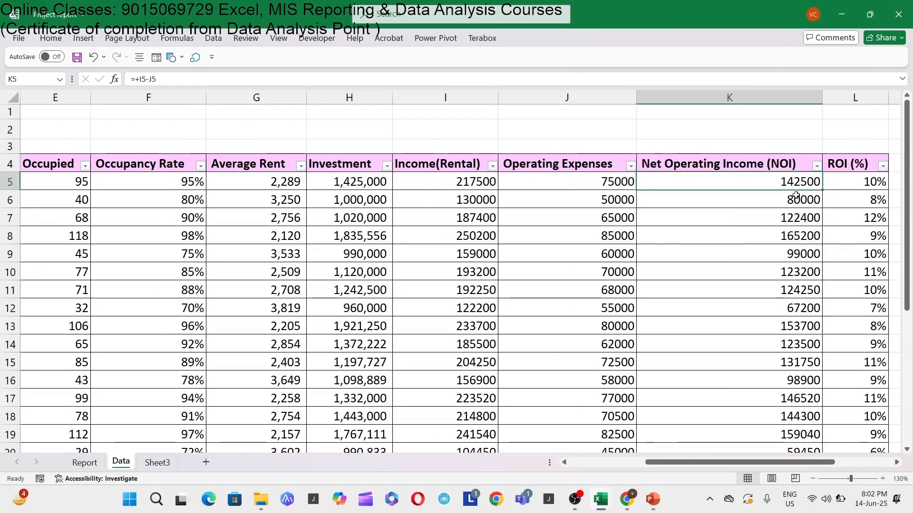
key(F2)
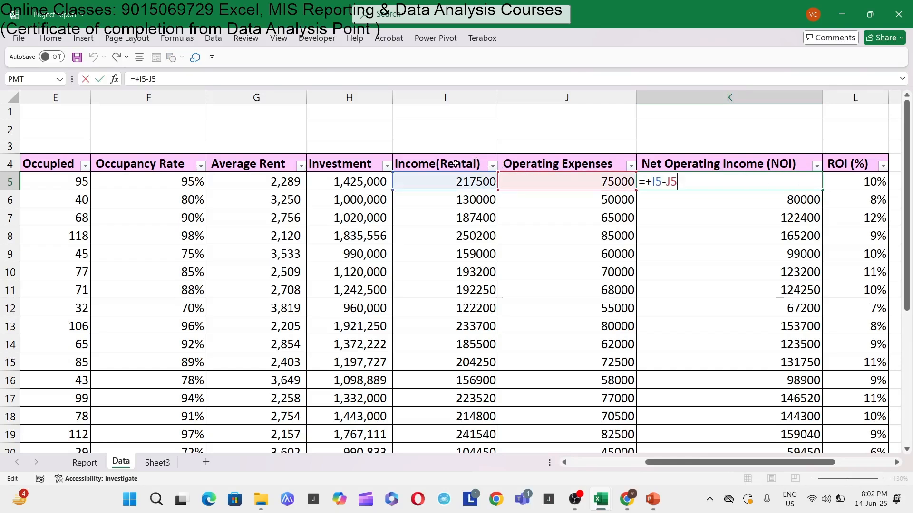
key(Return)
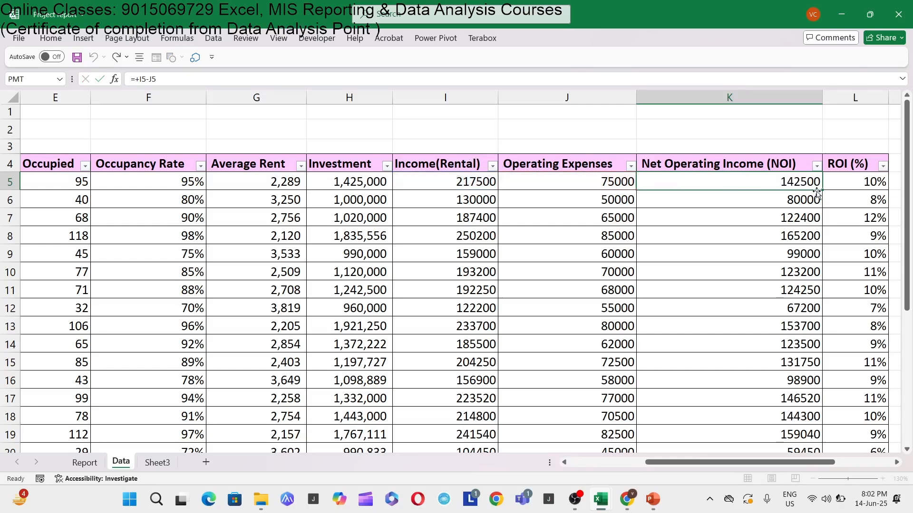
Re-enter the ROI formula in L5 as net operating income divided by investment, +K5/H5.
click(851, 188)
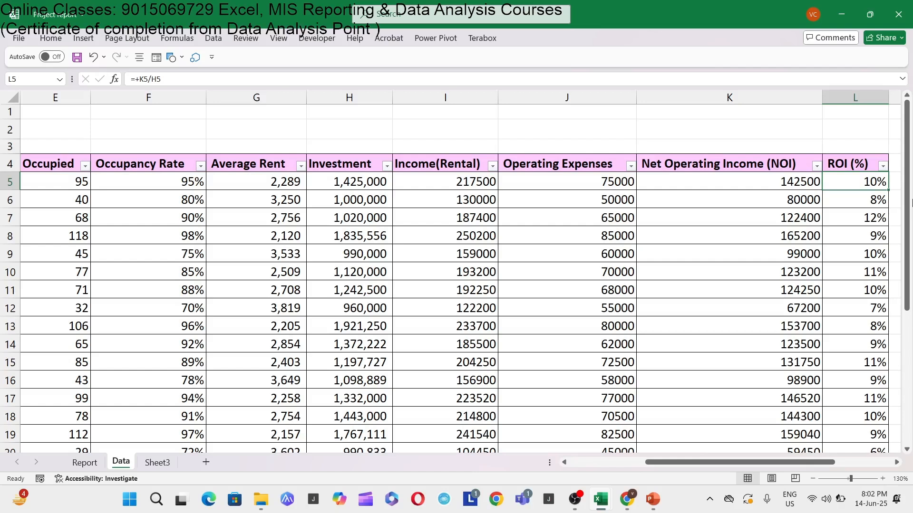
text(+)
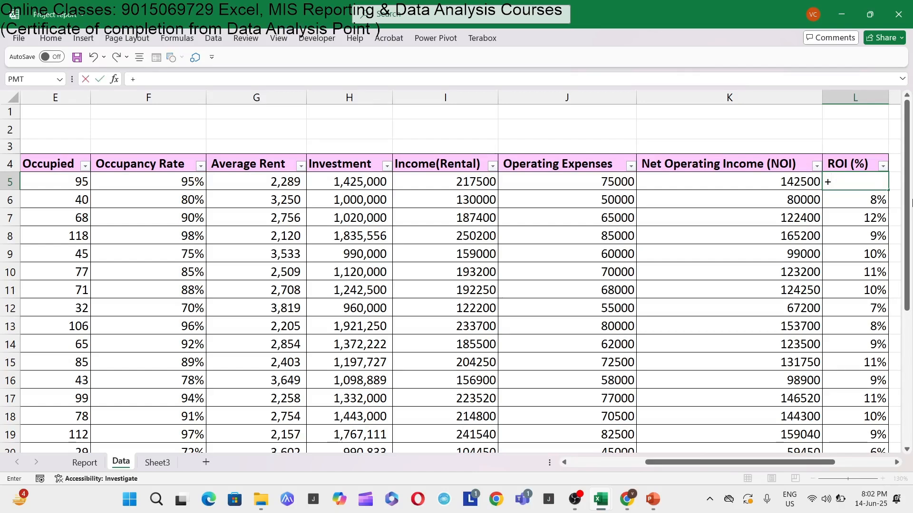
key(Left)
text(/)
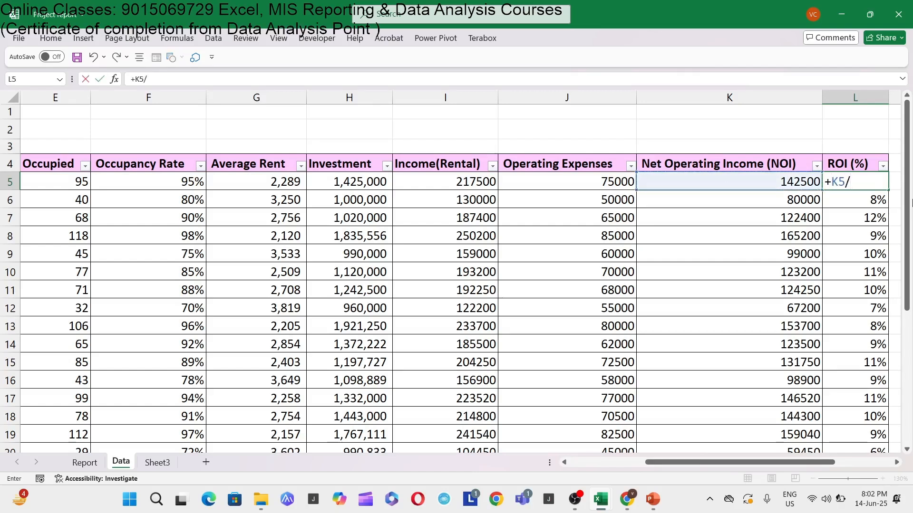
key(Left)
key(Left)
key(Left)
key(Left)
key(Return)
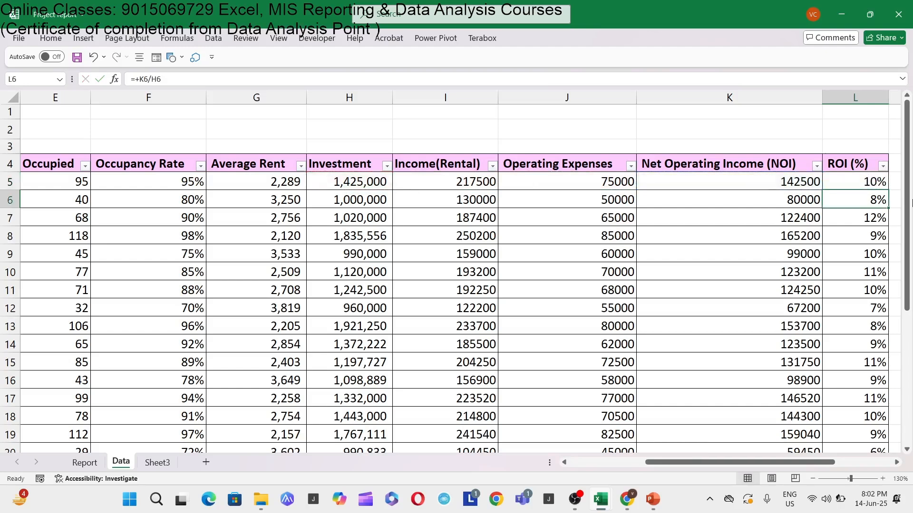
Copy the ROI formula from L5 down the rest of the ROI (%) column, starting at L6.
key(Up)
key(ctrl+c)
key(Down)
key(ctrl+shift+Down)
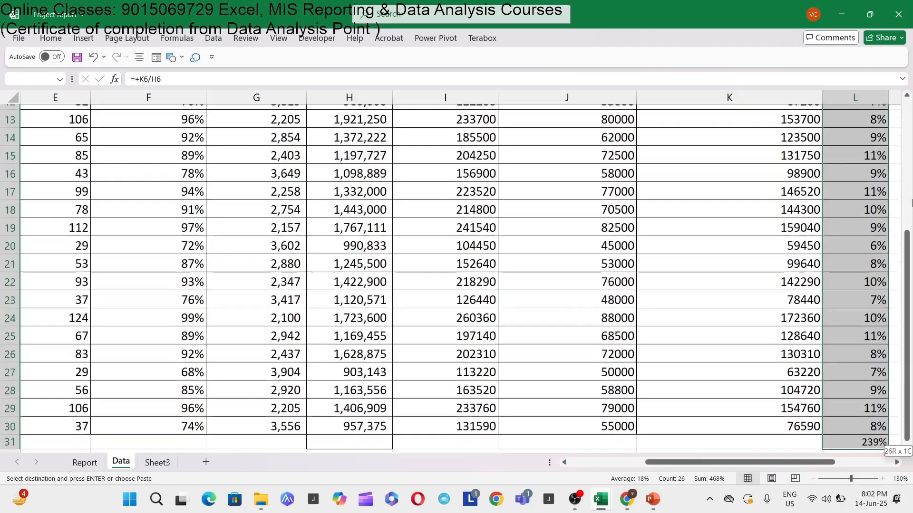
key(Return)
key(Up)
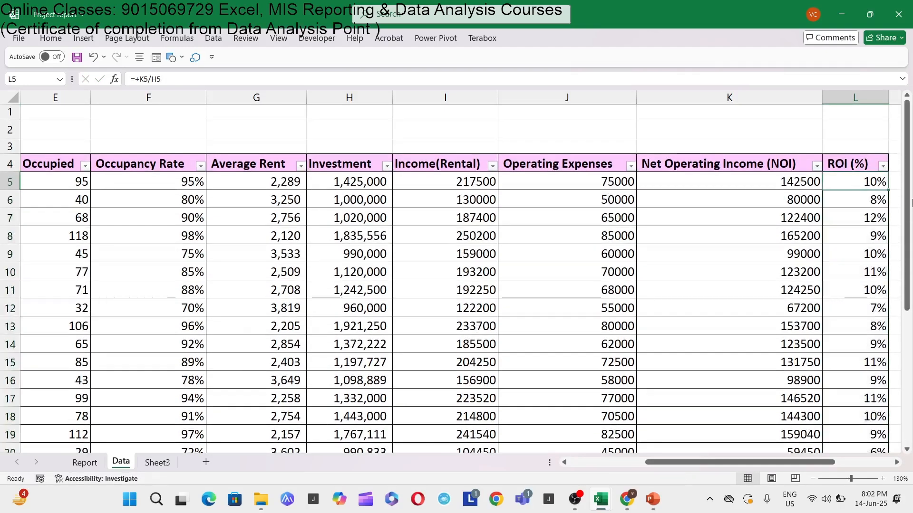
Go back to the Type column and select its header with the first entry, C4:C5.
key(Right)
key(Right)
key(Right)
key(Left)
key(ctrl+Left)
key(ctrl+Left)
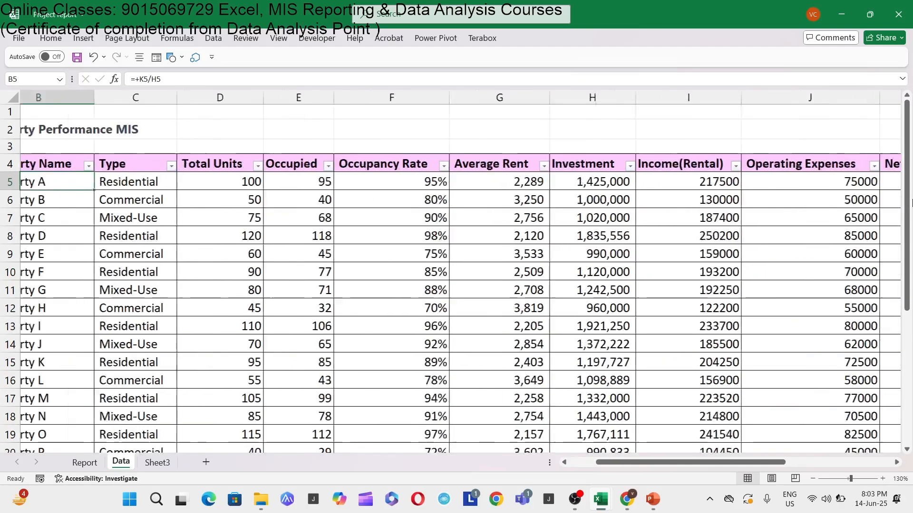
key(Right)
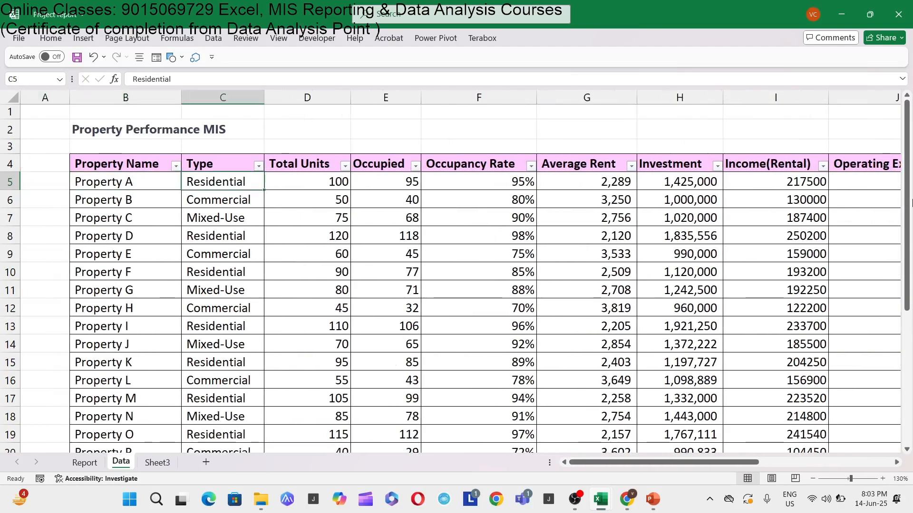
key(shift+Up)
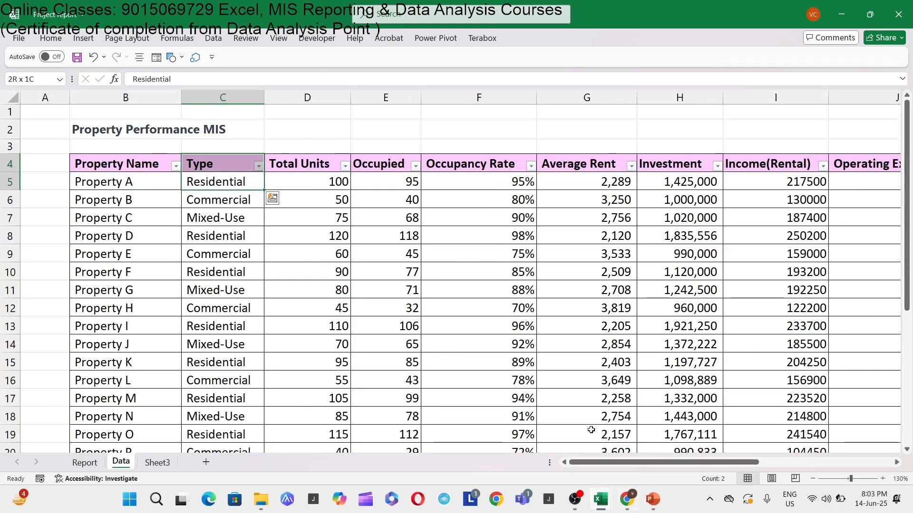
Open the Report sheet and examine the No of Units row, its Average cell and the property type cell B2.
click(85, 463)
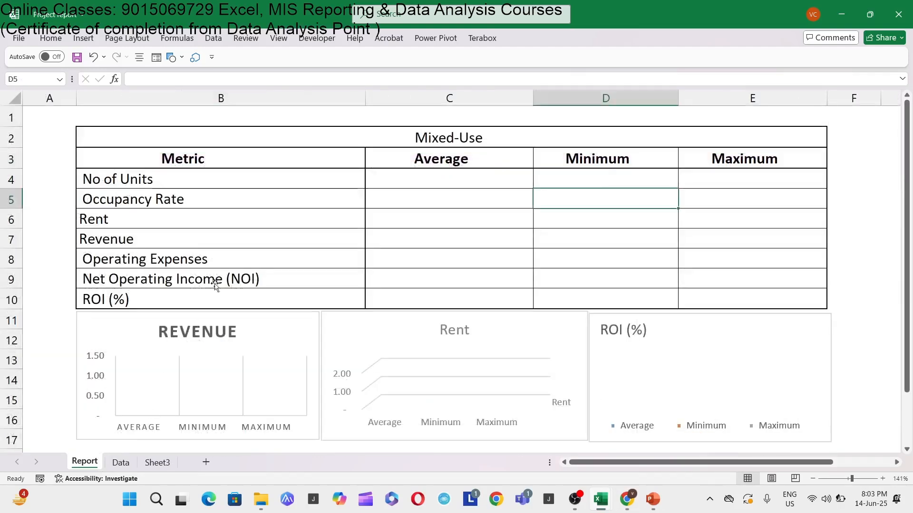
click(181, 179)
click(425, 181)
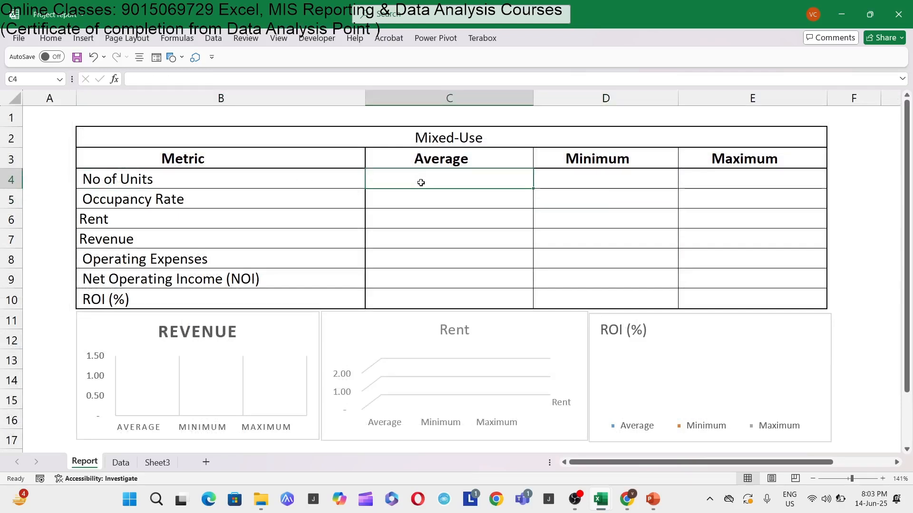
click(14, 181)
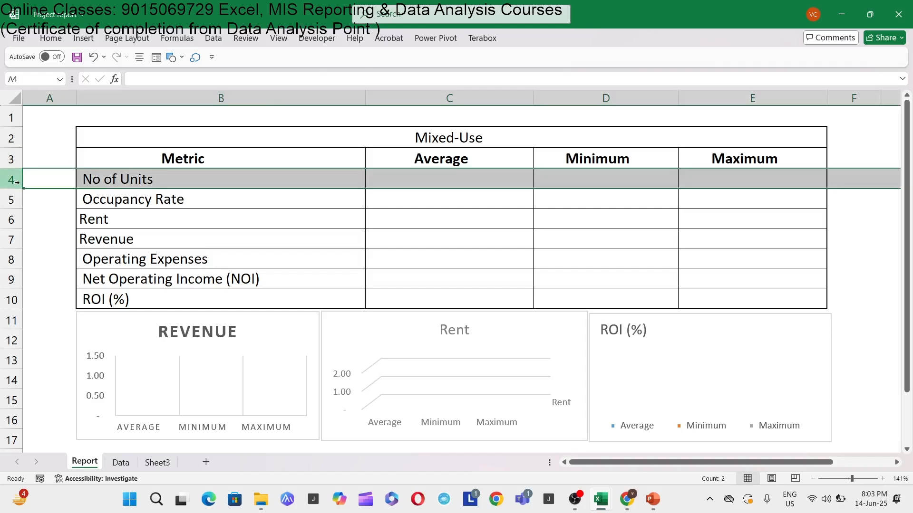
click(443, 130)
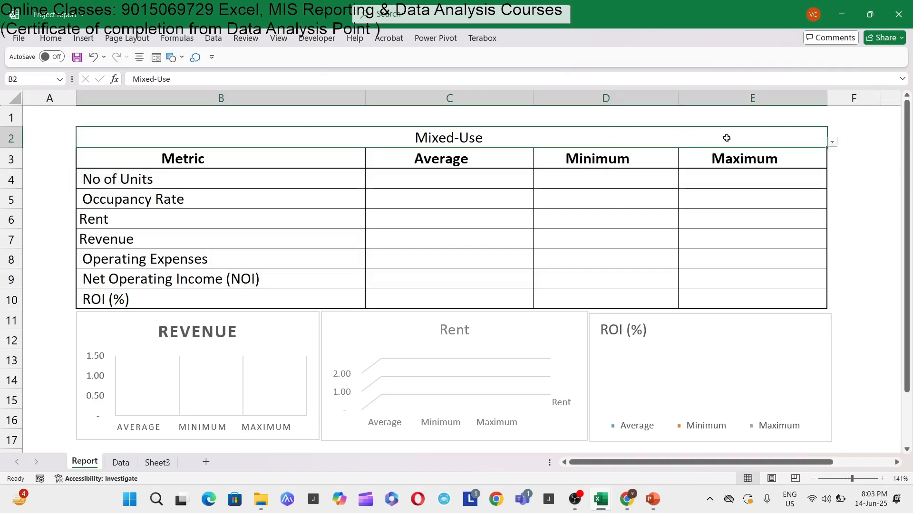
click(434, 176)
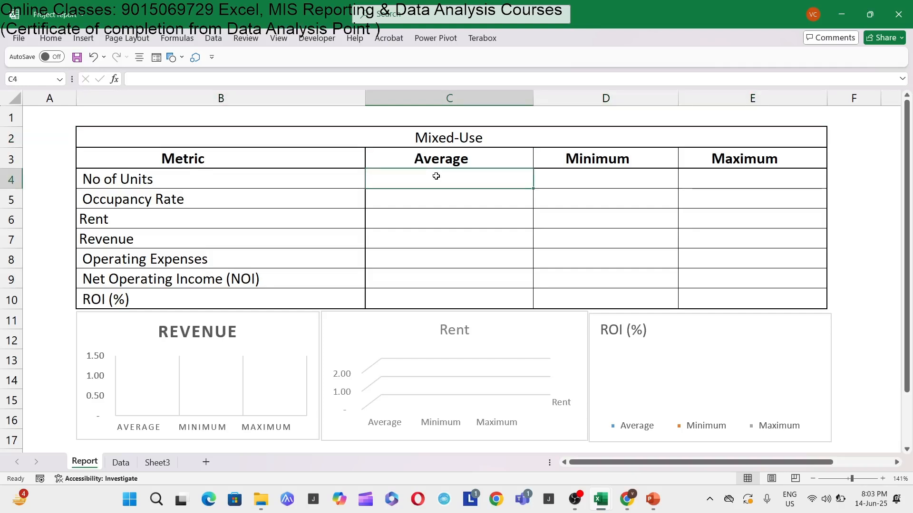
click(272, 131)
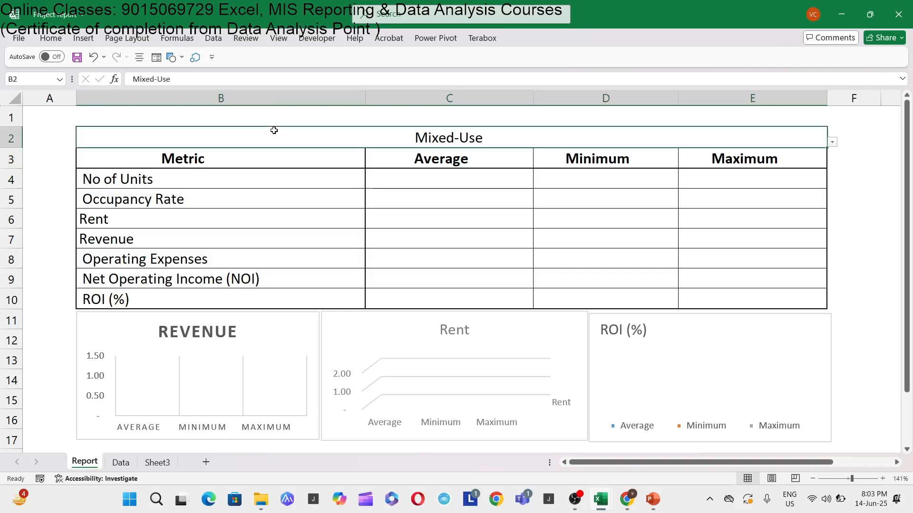
Start an AVERAGEIF formula in C4 for the average No of Units, with the Type column Data!C:C as the range.
click(423, 185)
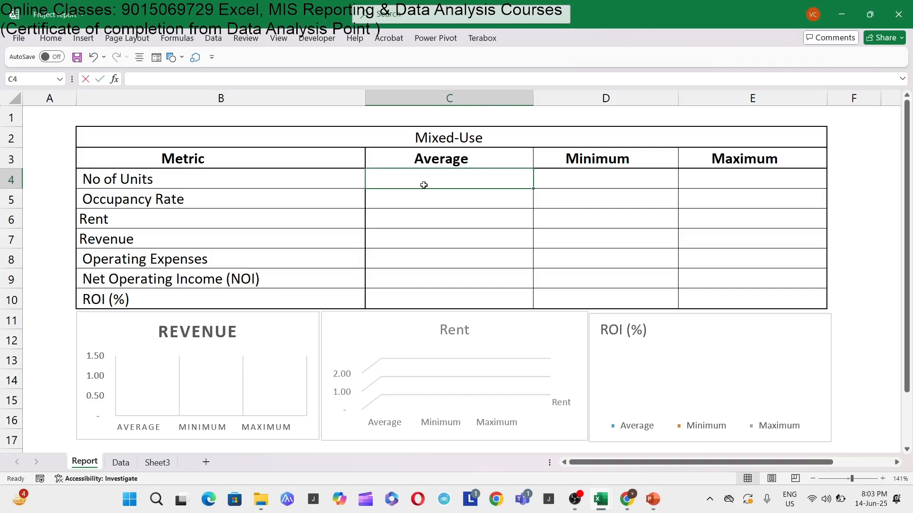
text(+)
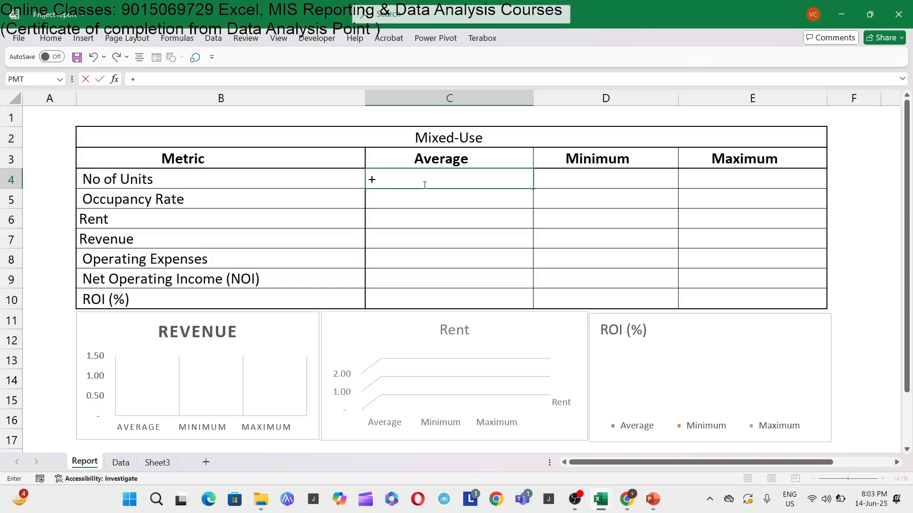
text(avera)
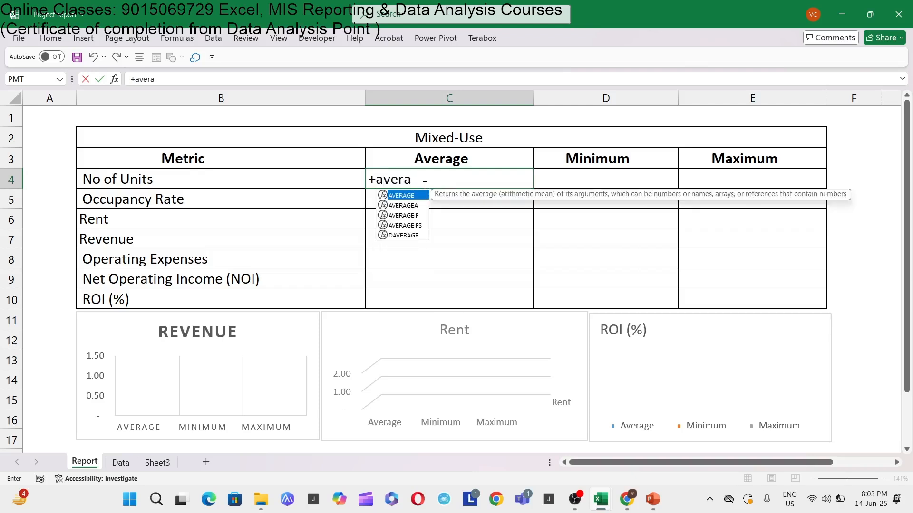
text(geif)
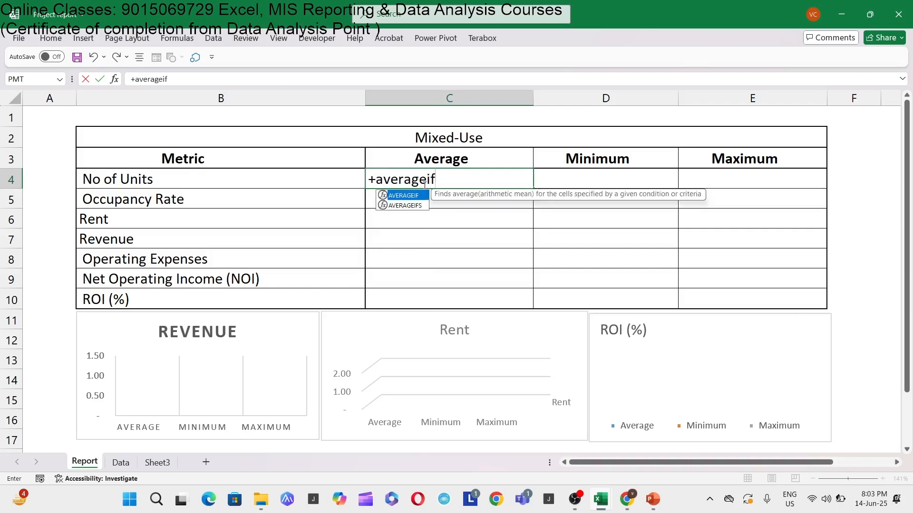
text(()
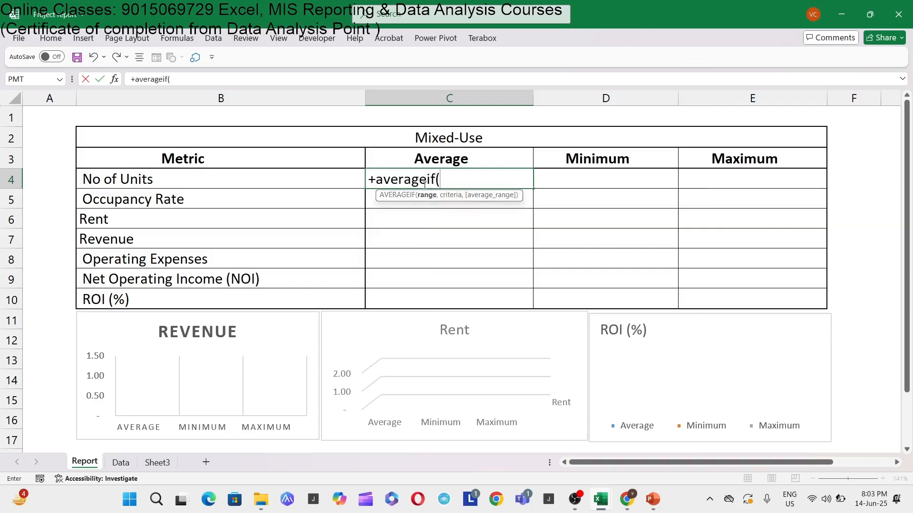
click(124, 462)
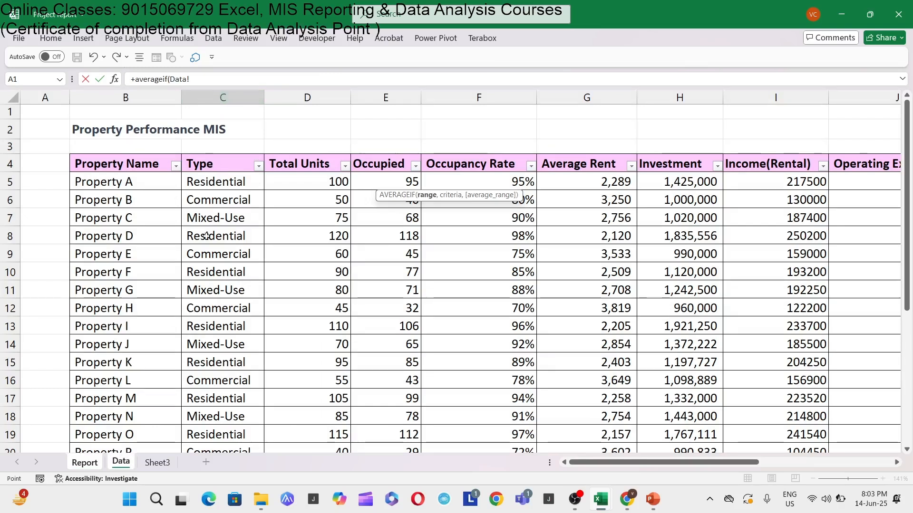
click(230, 92)
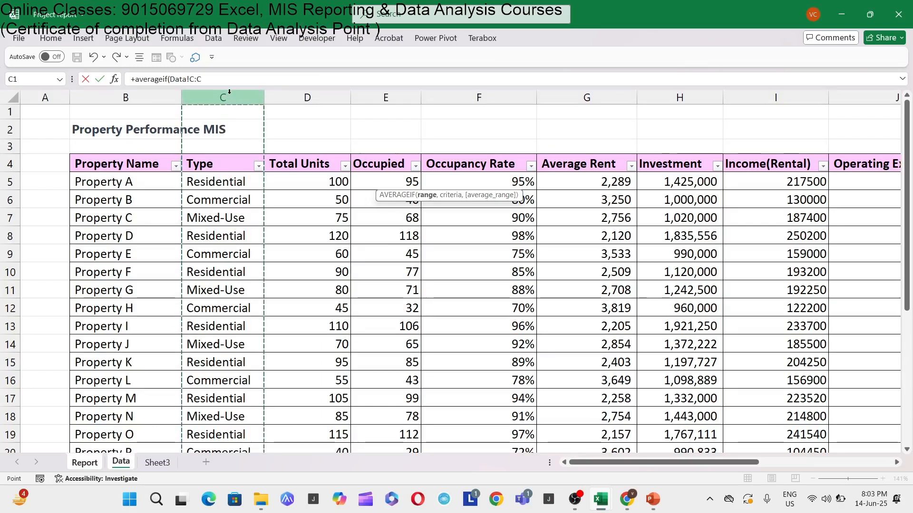
text(,)
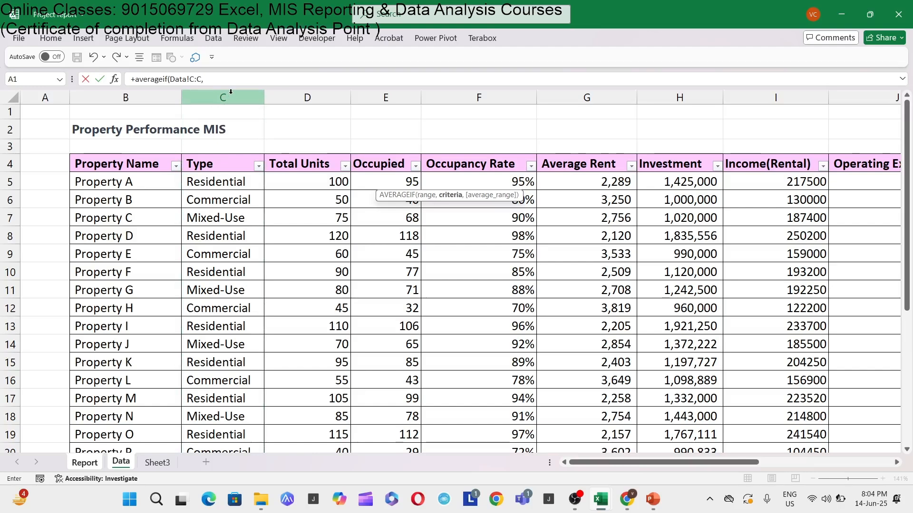
Complete the C4 AVERAGEIF formula with Report!B2 as the criteria and the Total Units column Data!D:D as the average range.
click(81, 463)
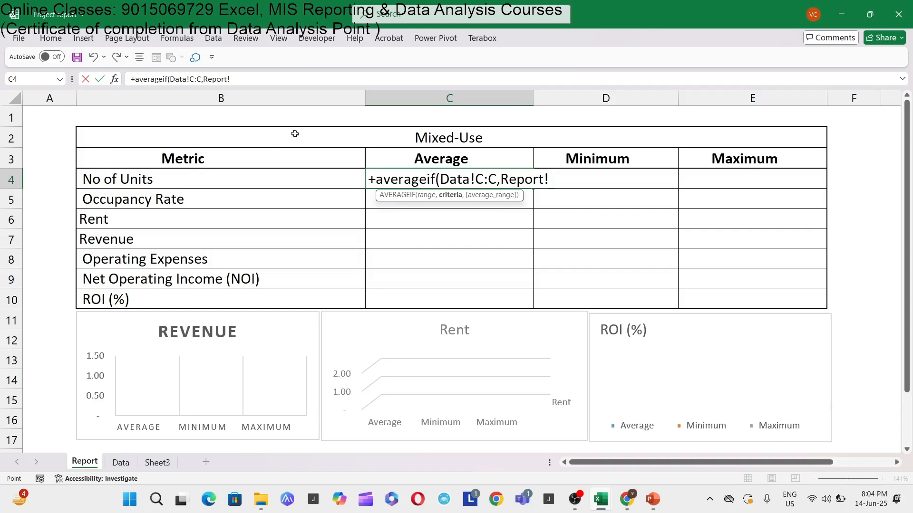
click(450, 137)
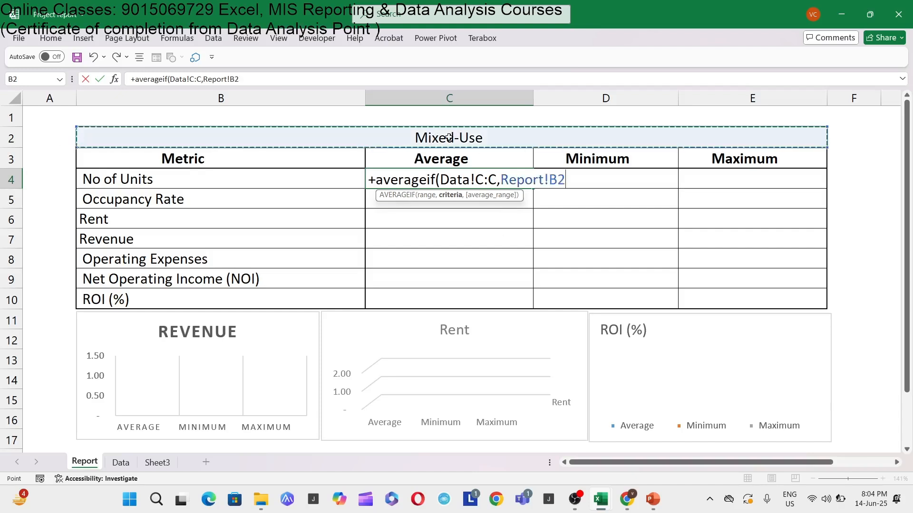
text(,)
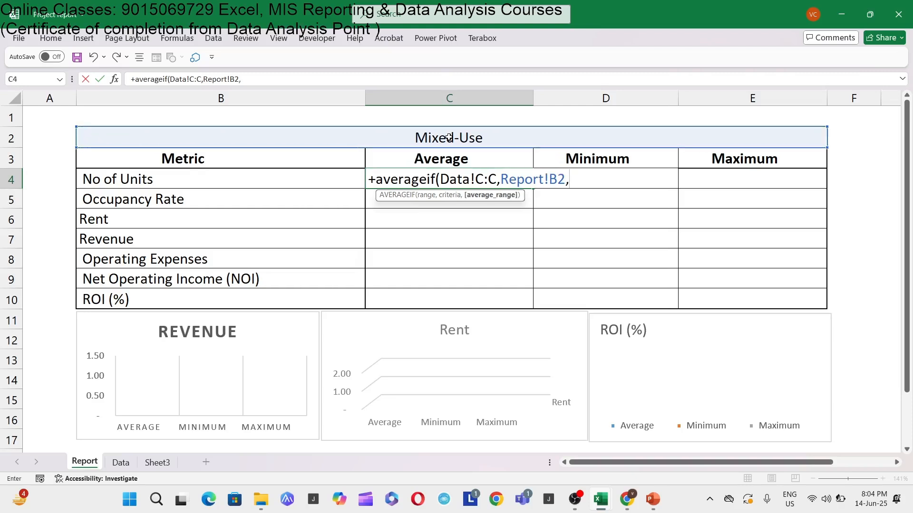
click(119, 464)
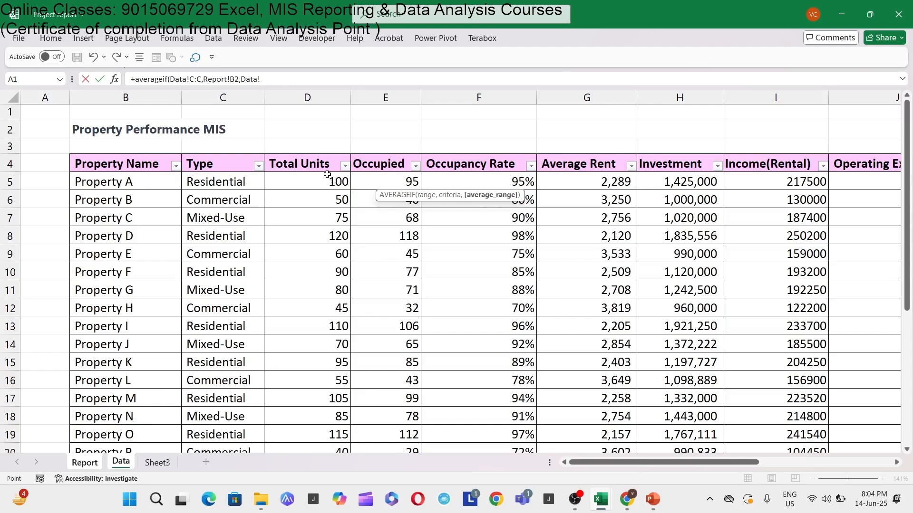
click(315, 92)
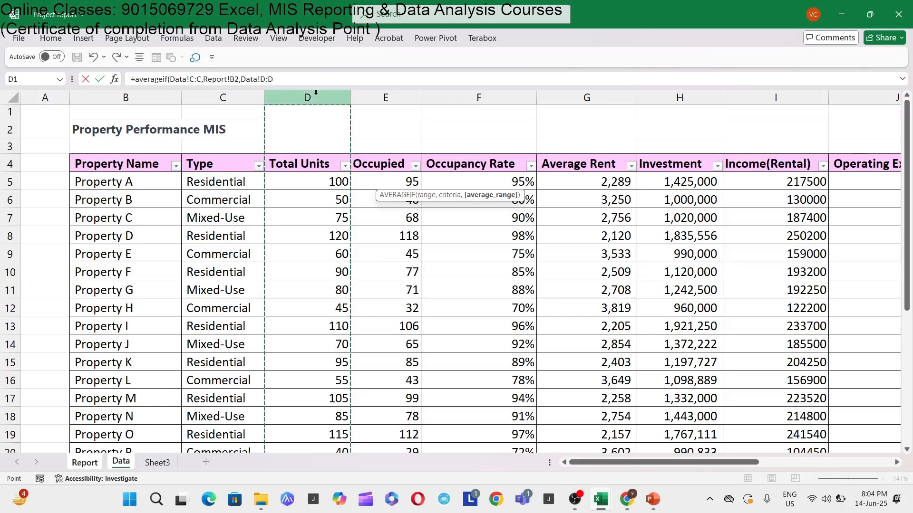
key(Return)
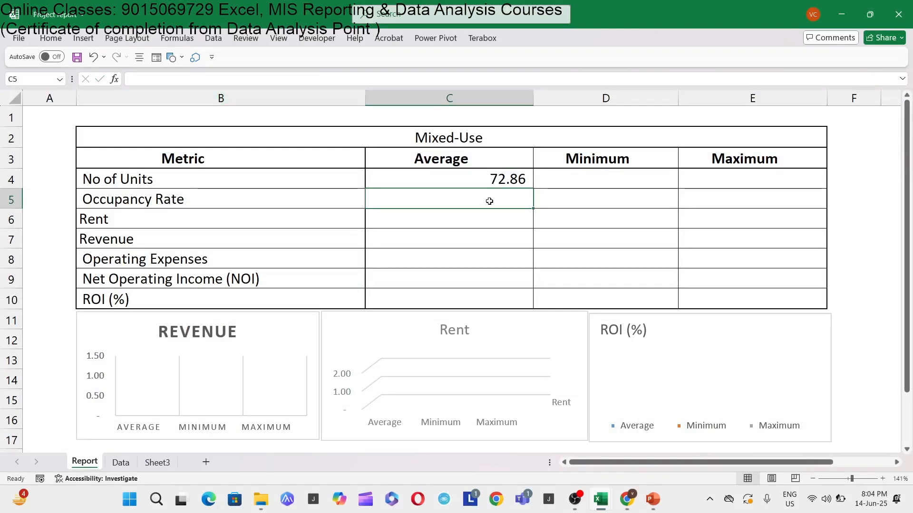
click(490, 179)
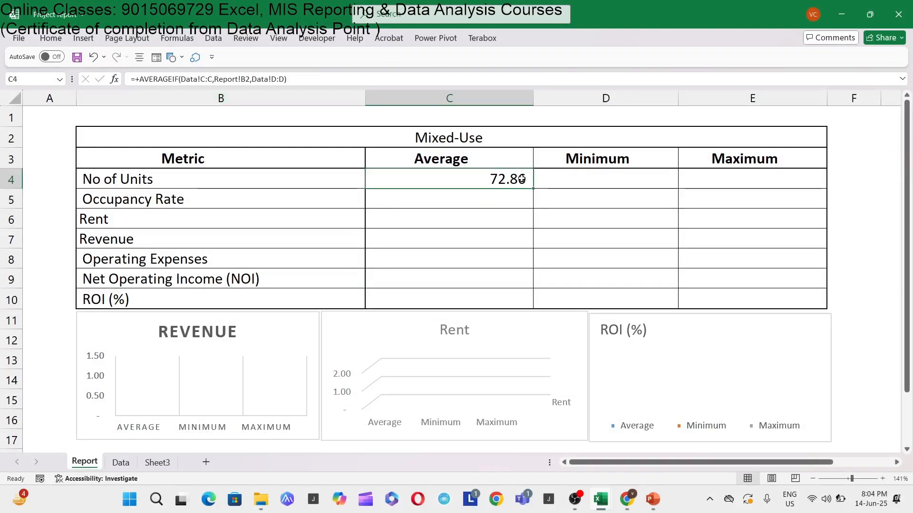
Start a MINIFS formula in D4 for the minimum No of Units, with the Total Units column Data!D:D as the minimum range.
click(564, 179)
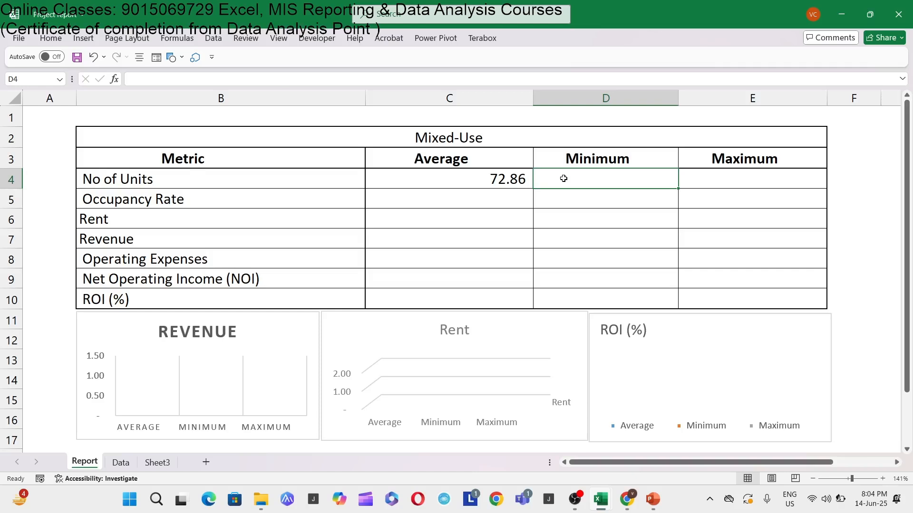
text(+minifs)
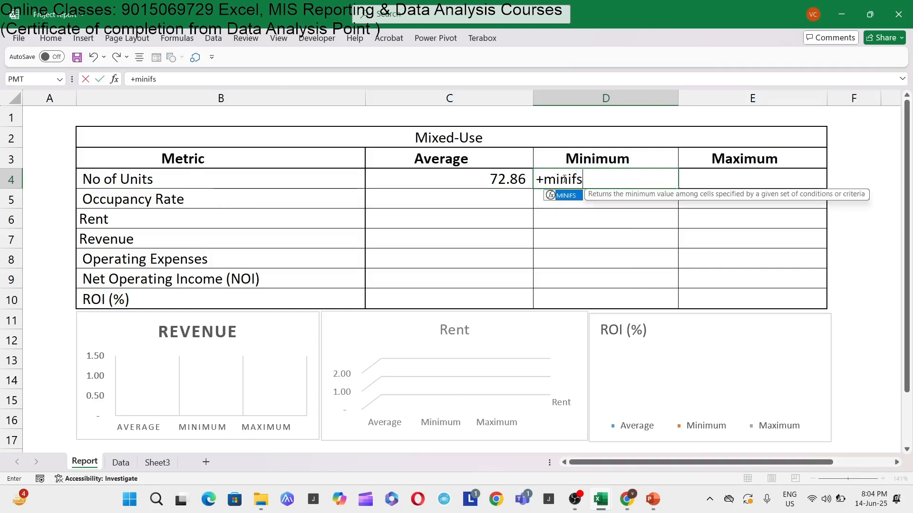
text(()
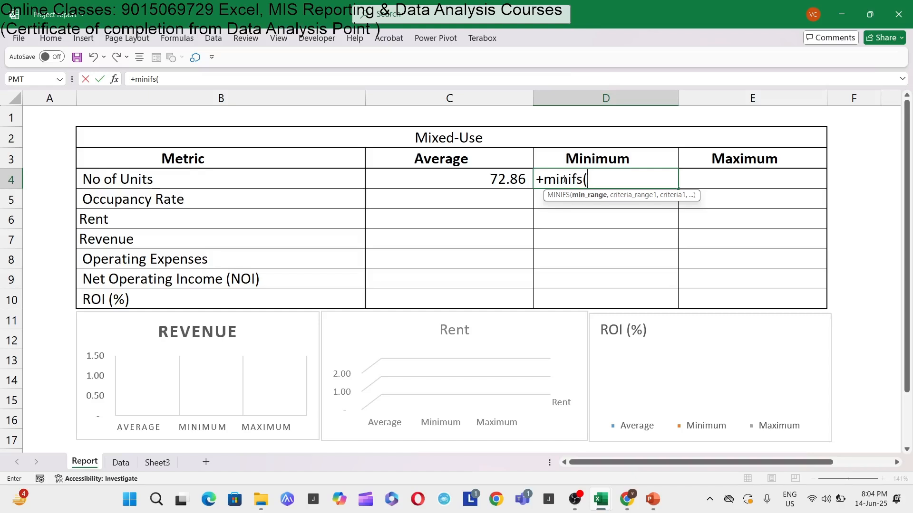
click(113, 463)
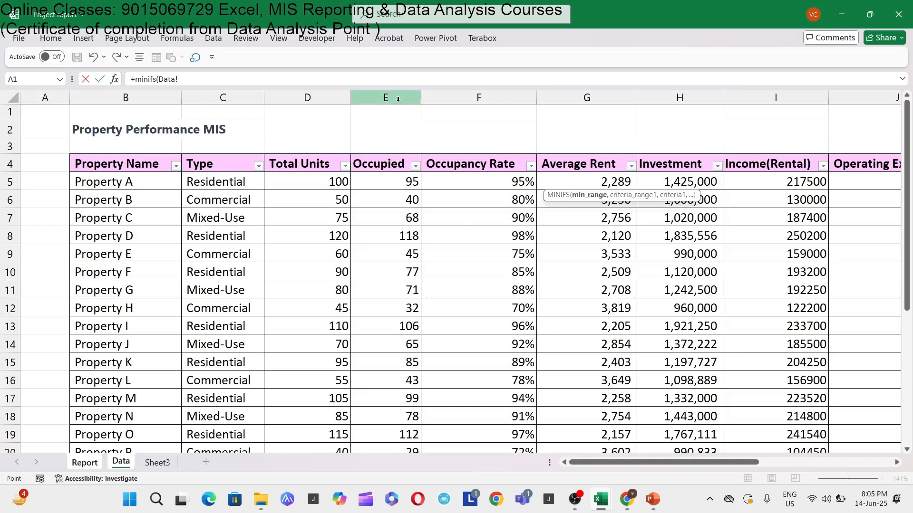
click(307, 94)
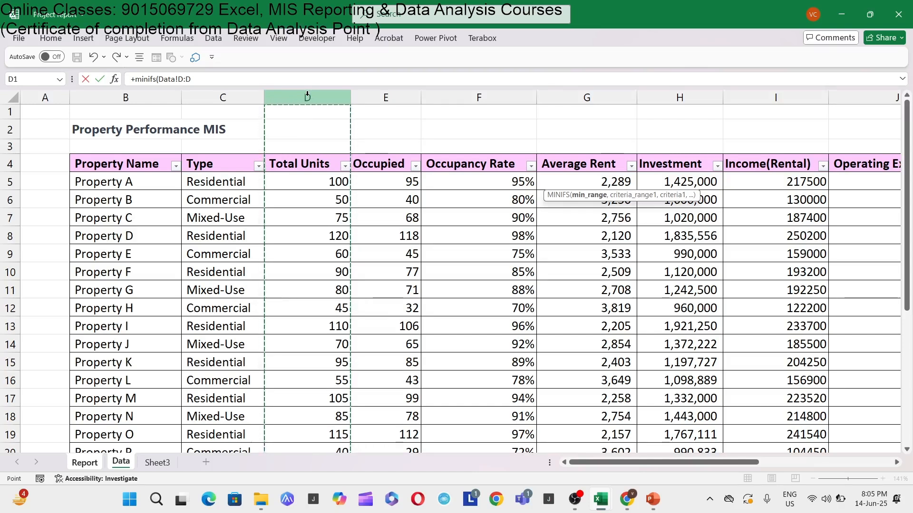
text(,)
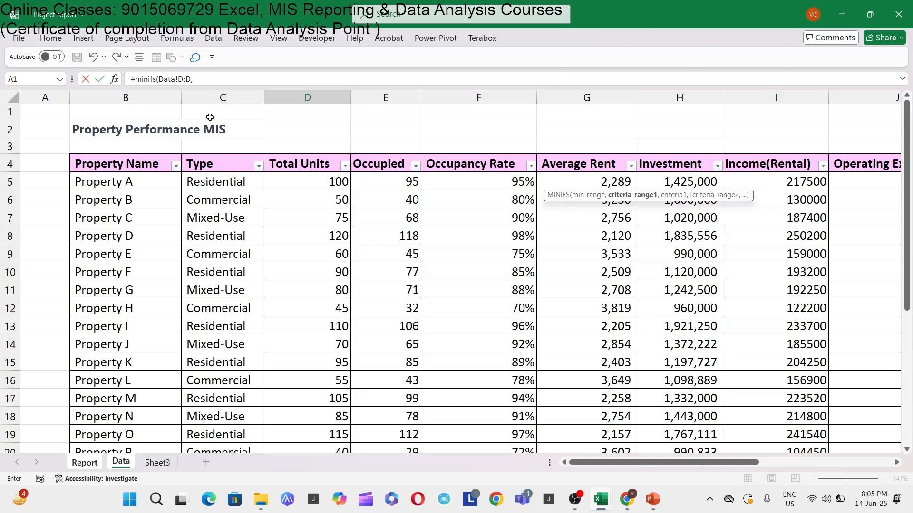
Complete the D4 MINIFS formula with the Type column Data!C:C as the criteria range and Report!B2 as the criteria.
click(214, 97)
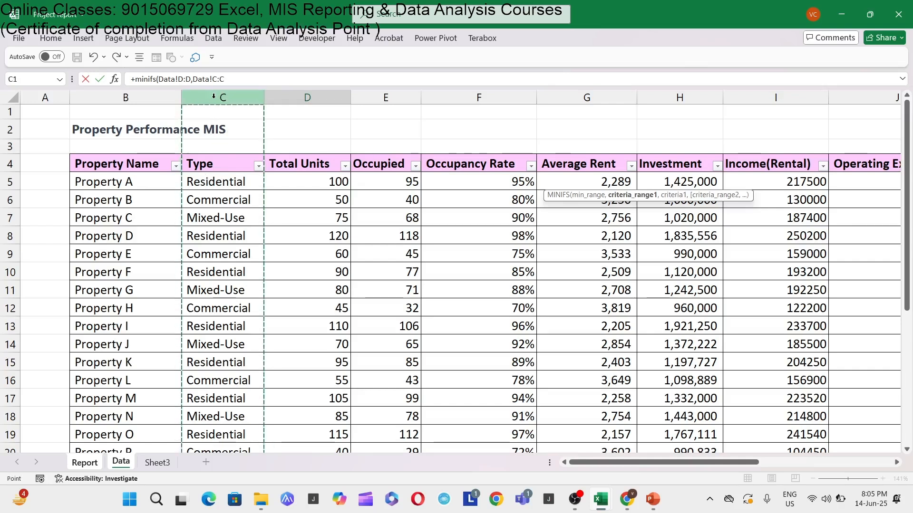
text(,)
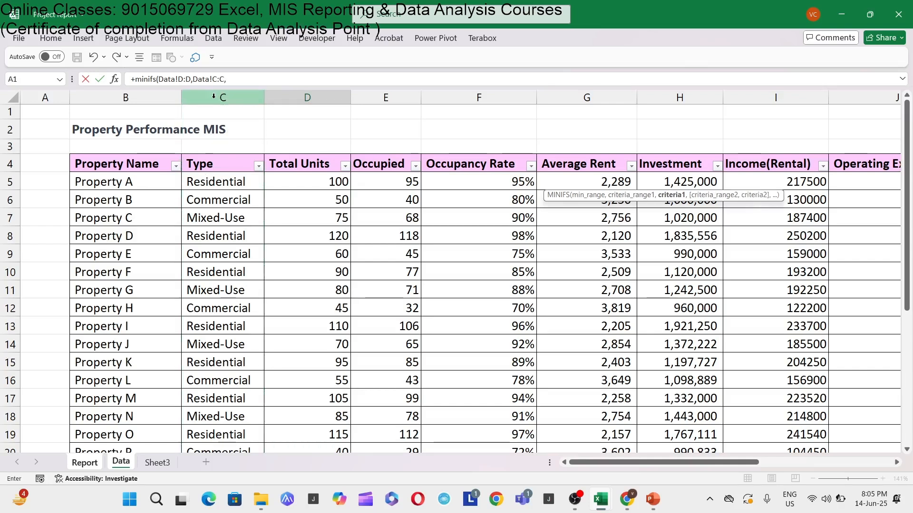
click(85, 462)
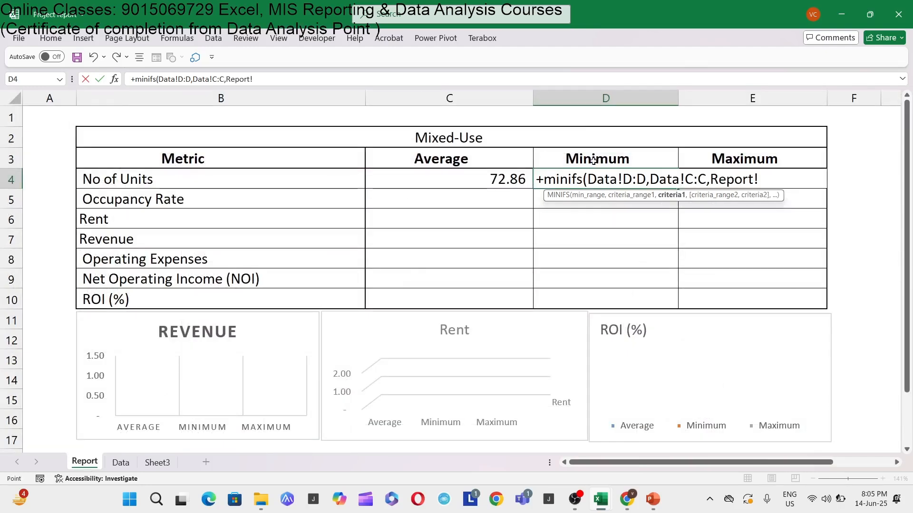
click(559, 135)
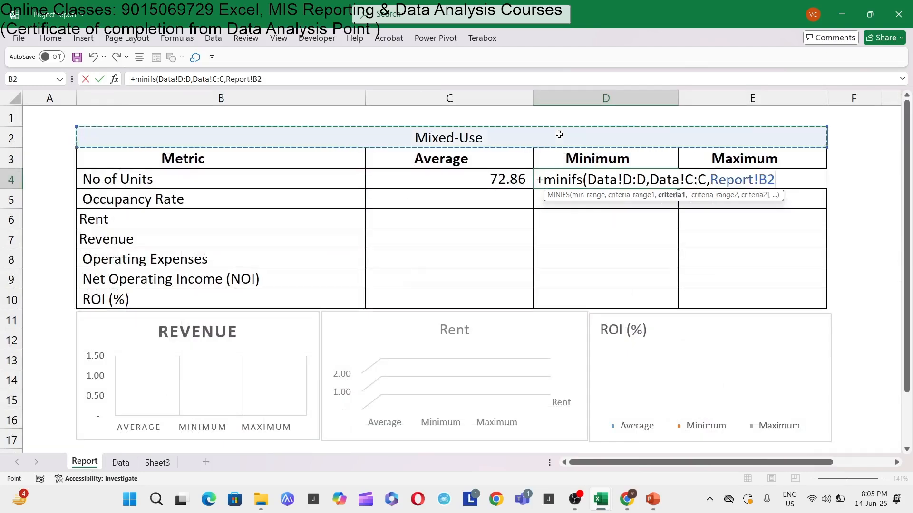
key(Return)
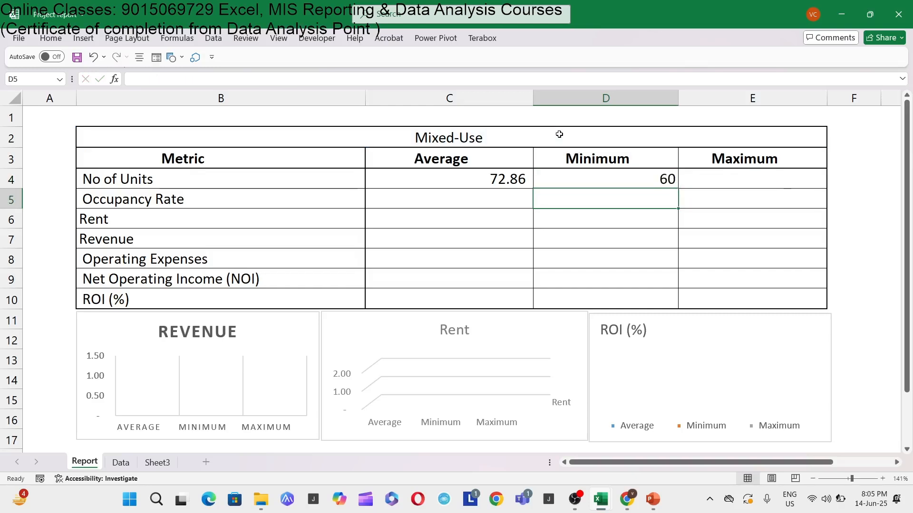
click(605, 175)
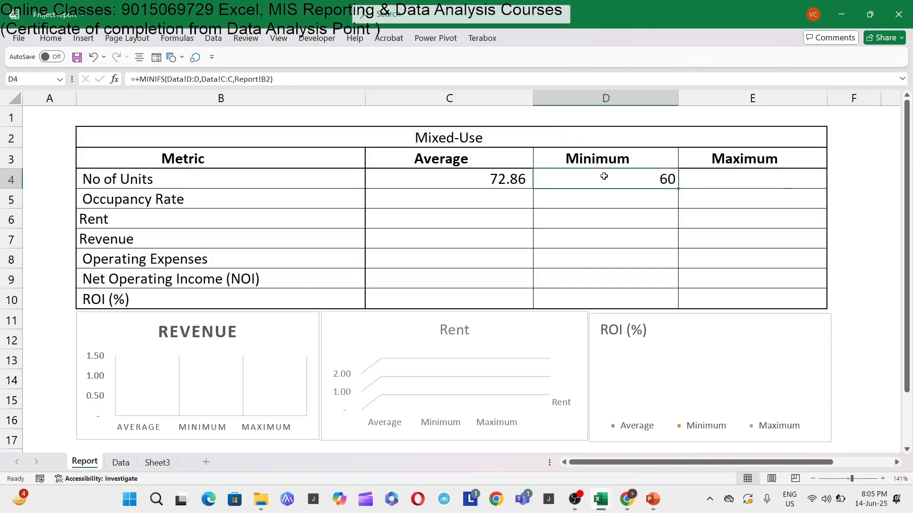
Start a MAXIFS formula in E4 for the maximum No of Units, with the Total Units column Data!D:D as the maximum range.
click(721, 159)
click(723, 181)
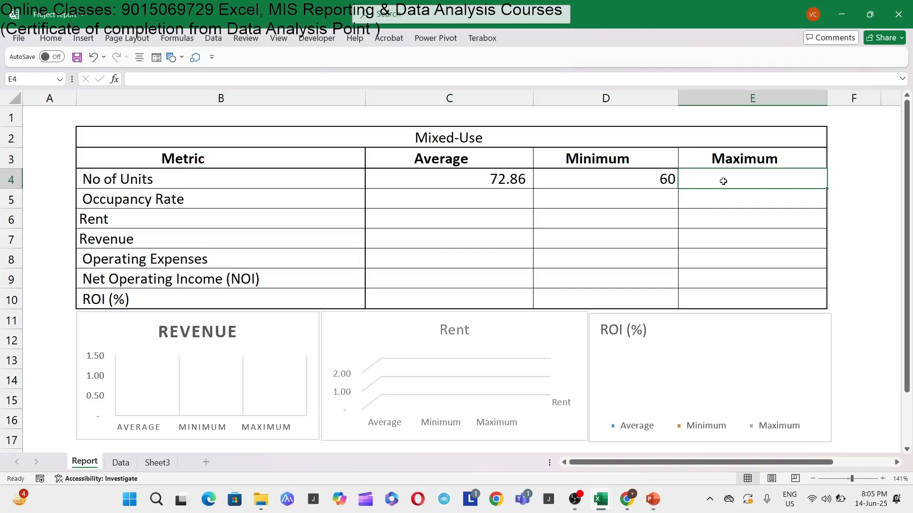
text(+m)
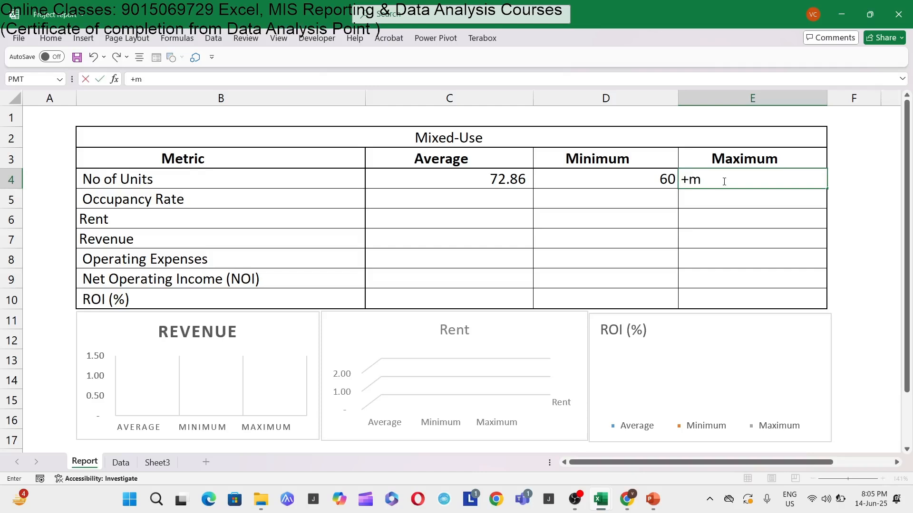
text(axifs)
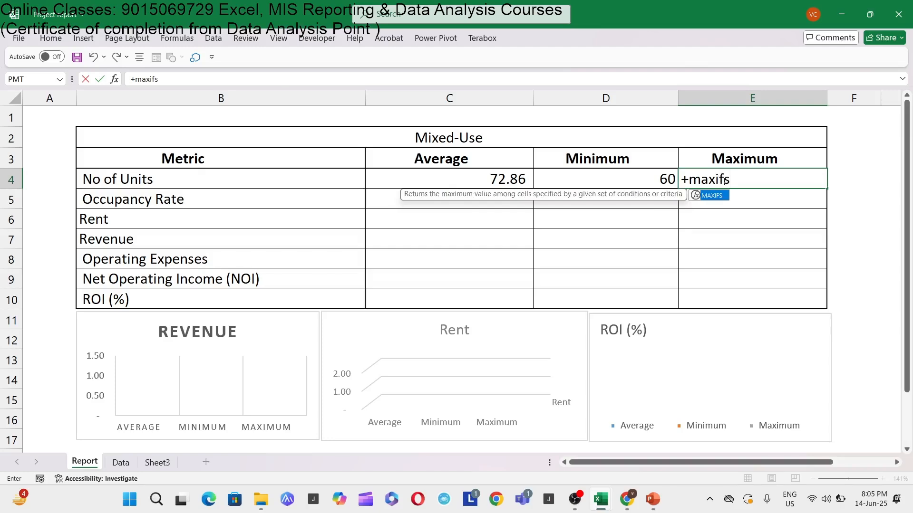
text(()
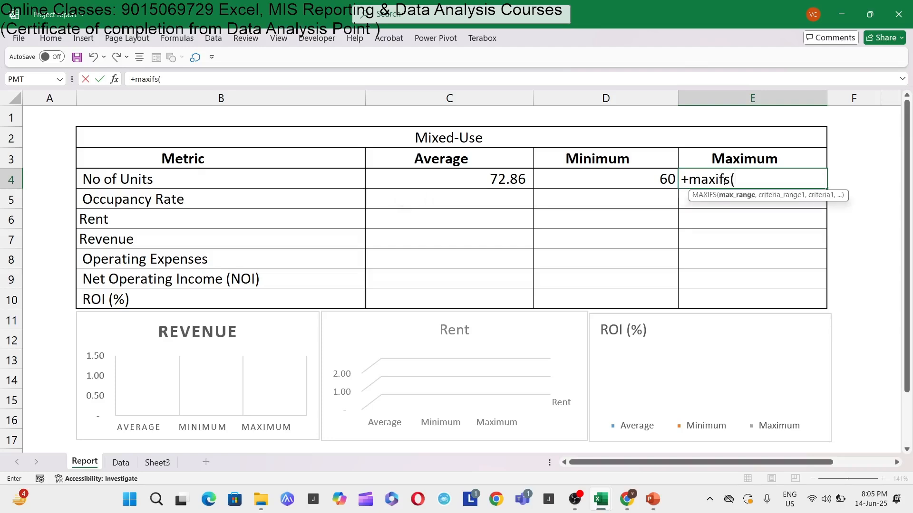
click(114, 464)
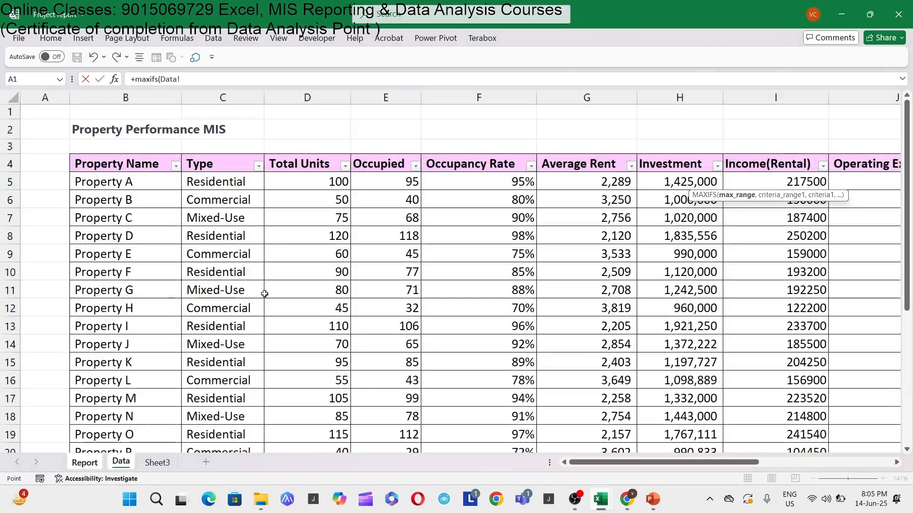
click(335, 94)
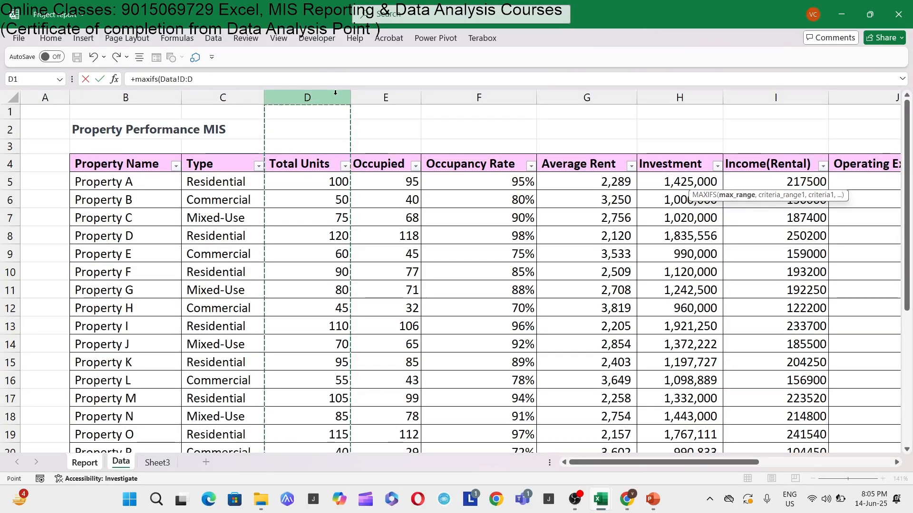
text(,)
Complete the E4 MAXIFS formula with the Type column Data!C:C as the criteria range and Report!B2 as the criteria.
click(234, 95)
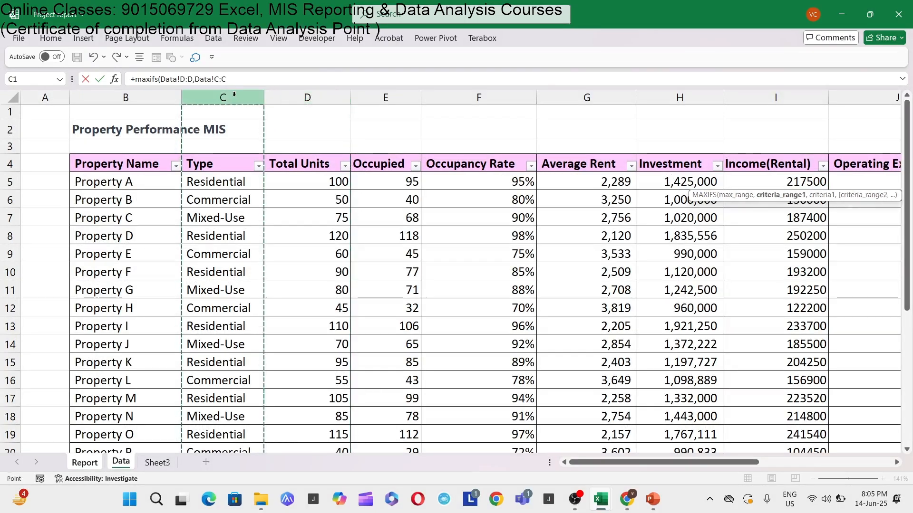
click(84, 463)
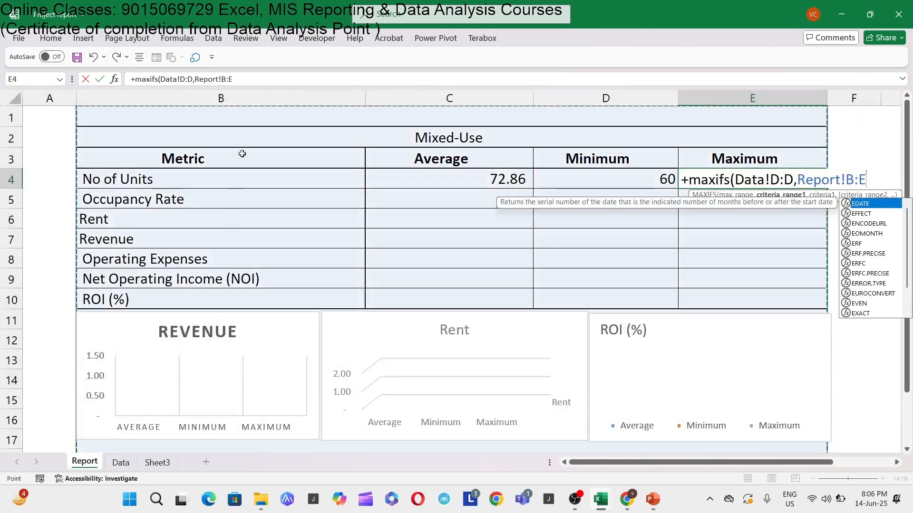
click(122, 462)
click(224, 97)
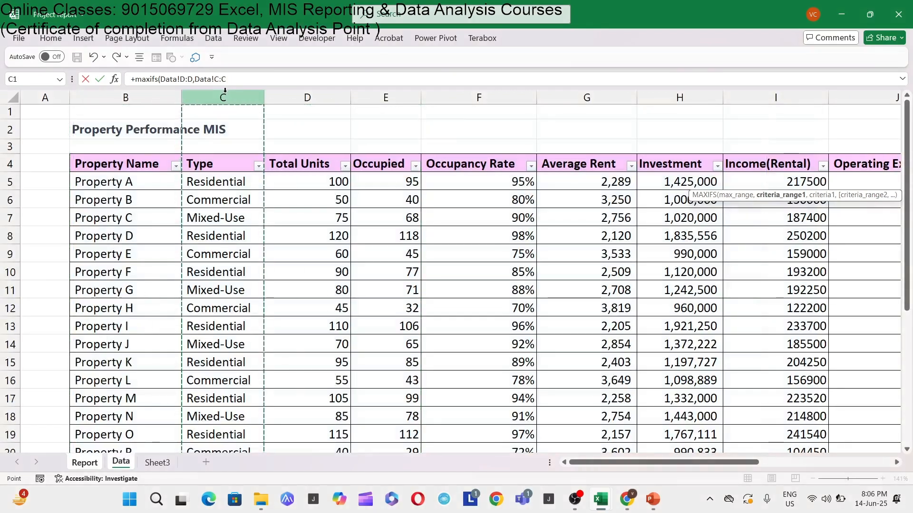
text(,)
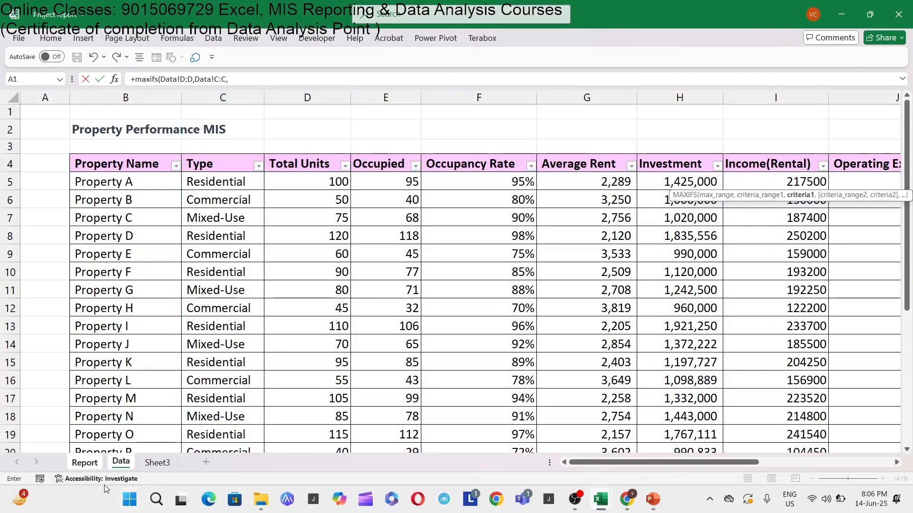
click(84, 462)
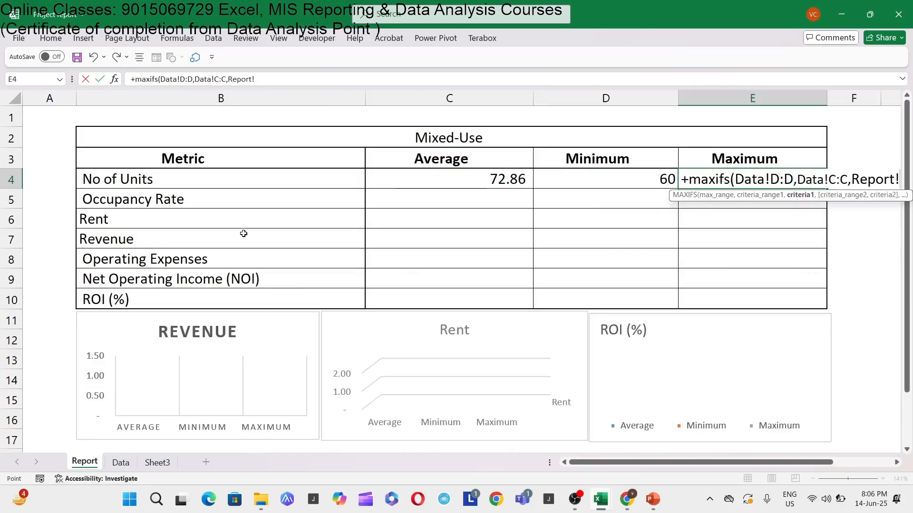
click(332, 136)
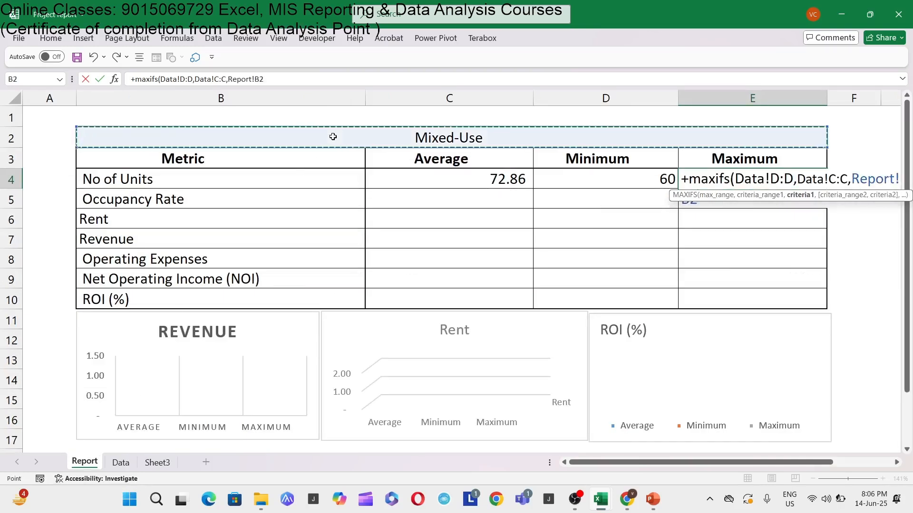
key(Return)
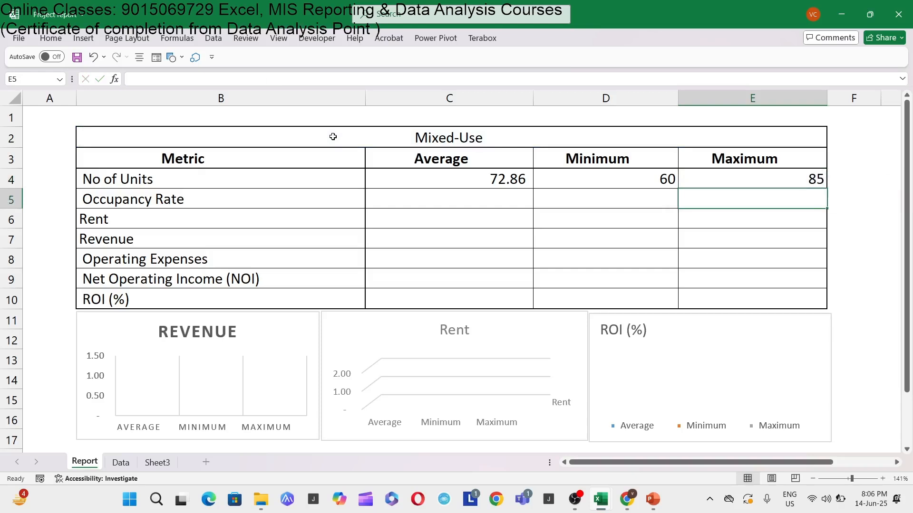
key(Up)
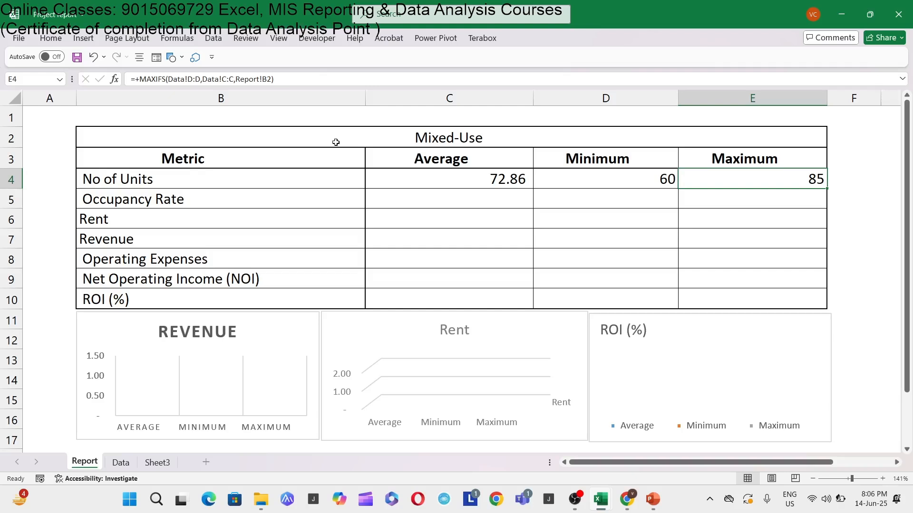
click(557, 176)
click(779, 185)
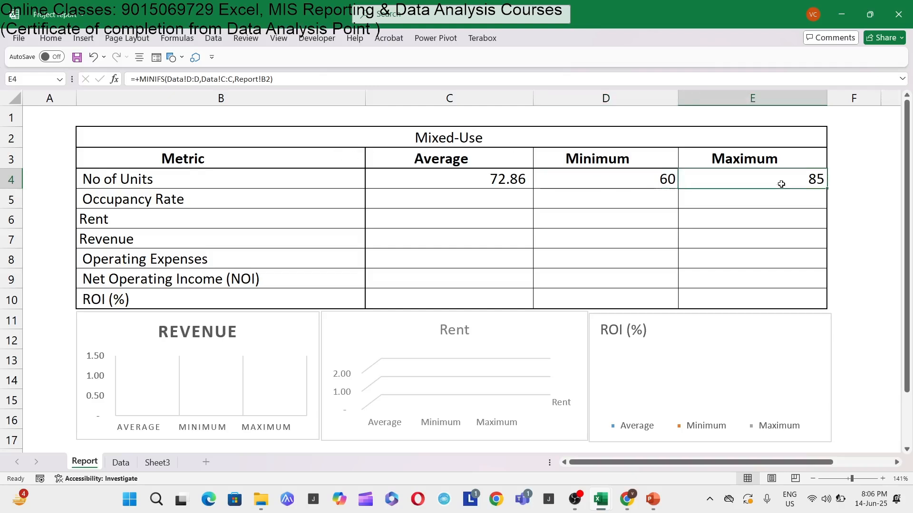
Lock the criteria reference in the C4 AVERAGEIF formula as Report!$B$2.
click(160, 202)
click(452, 200)
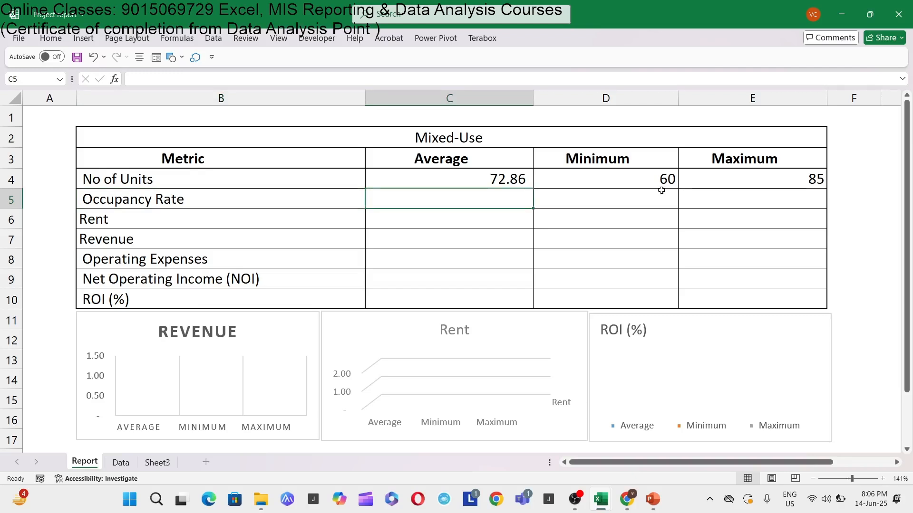
key(Up)
key(F2)
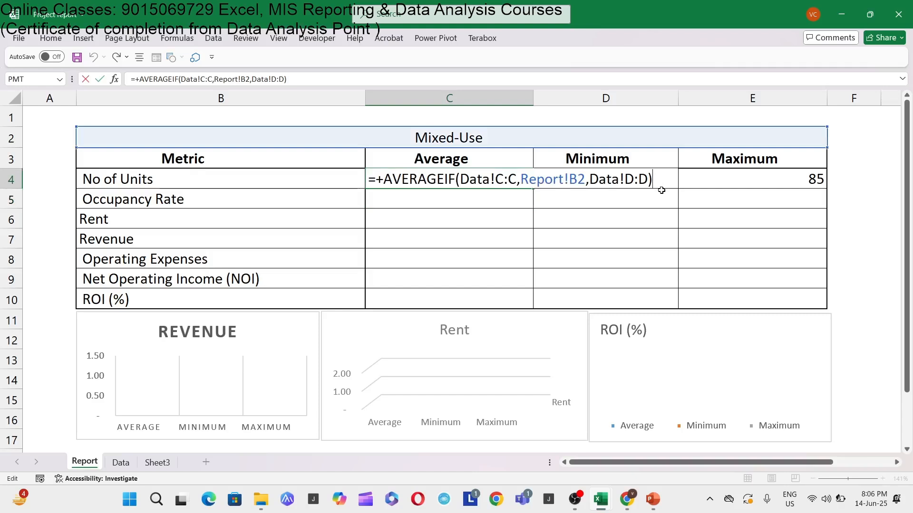
click(505, 179)
click(578, 180)
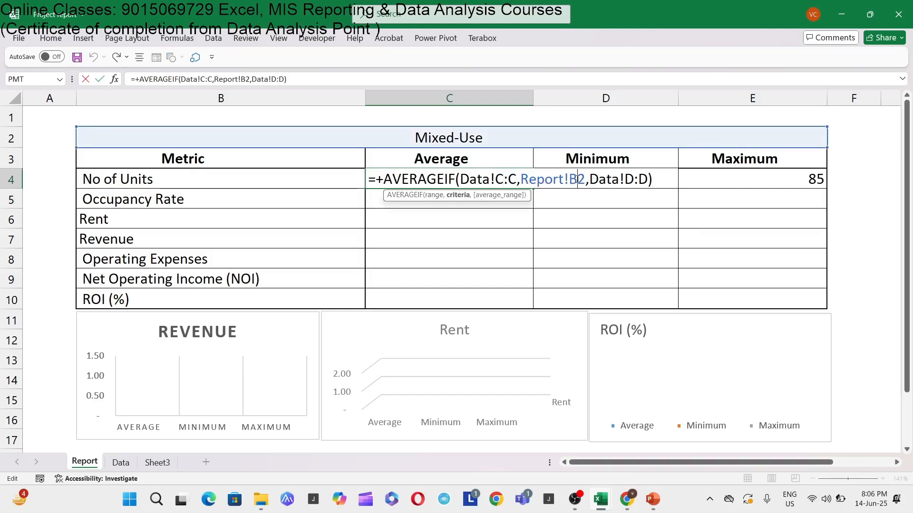
key(F4)
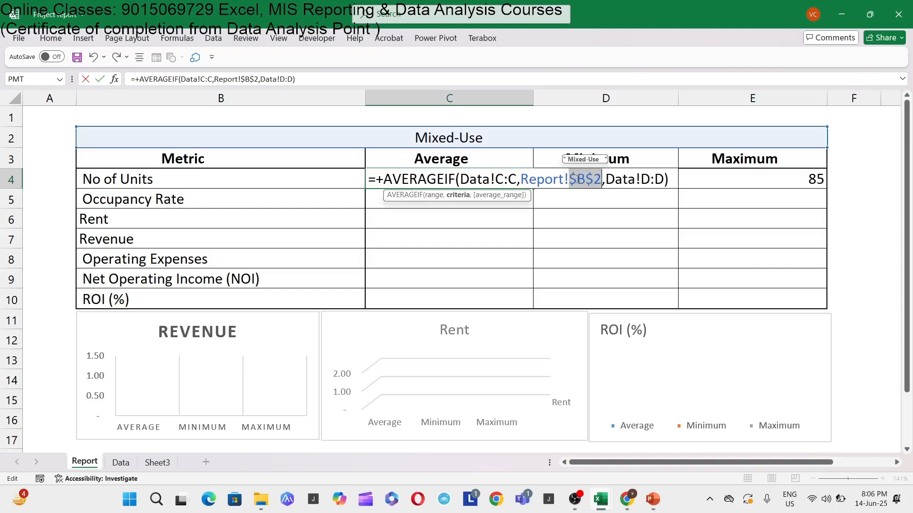
key(Return)
Make the Report!B2 criteria reference in the D4 MINIFS formula absolute.
double_click(577, 180)
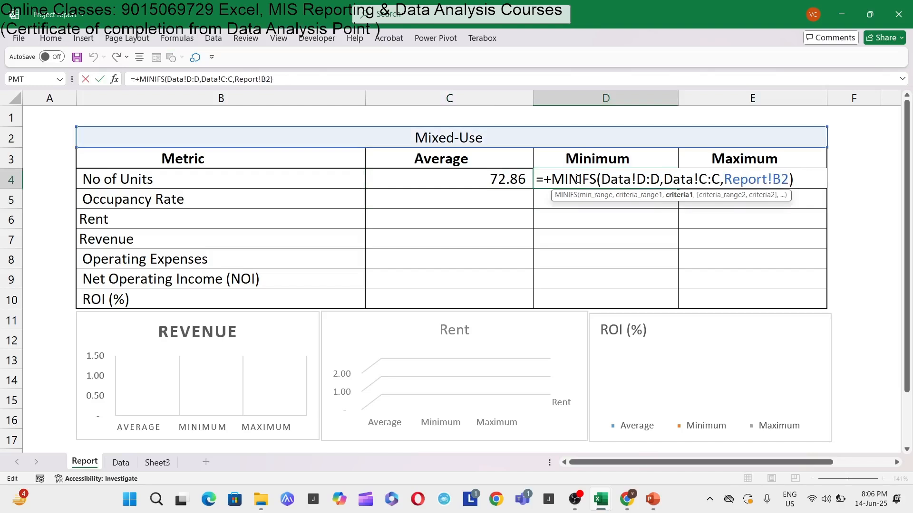
key(F4)
key(Tab)
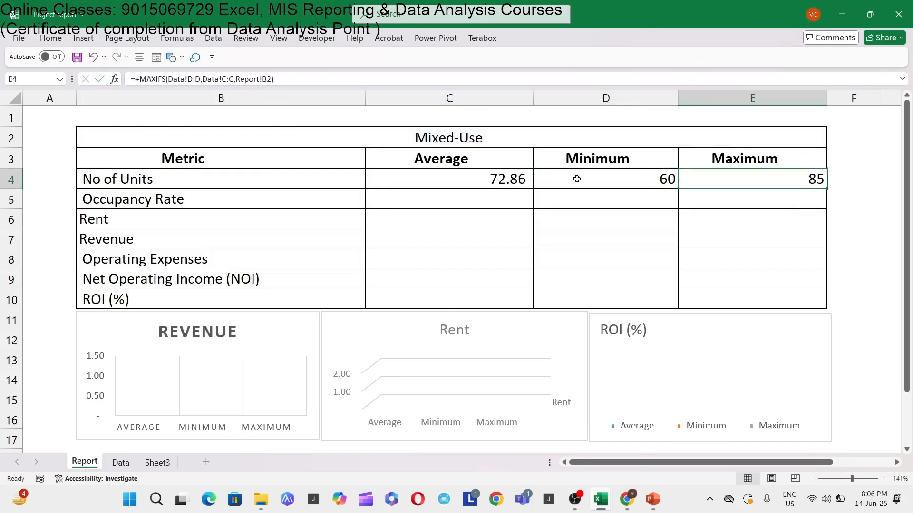
Cycle the B2 criteria reference in the E4 MAXIFS formula through its absolute and mixed forms back to relative.
key(F2)
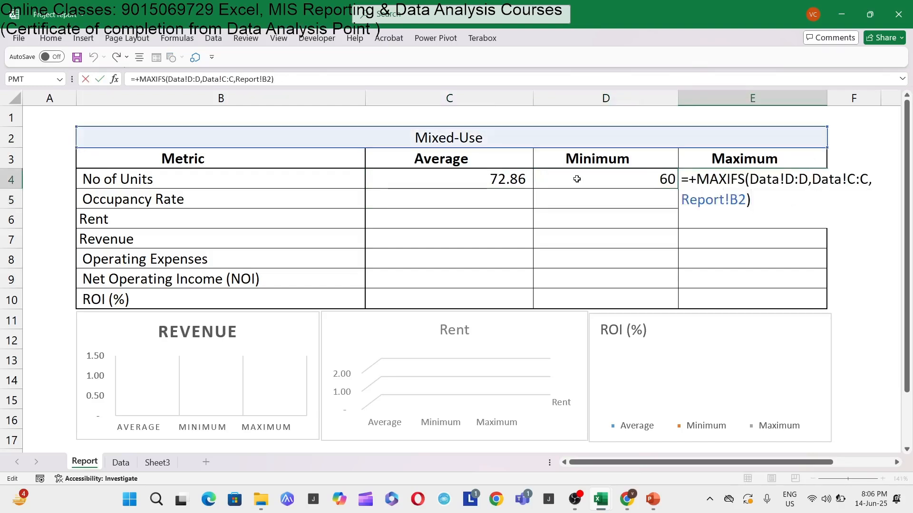
key(Left)
key(Left)
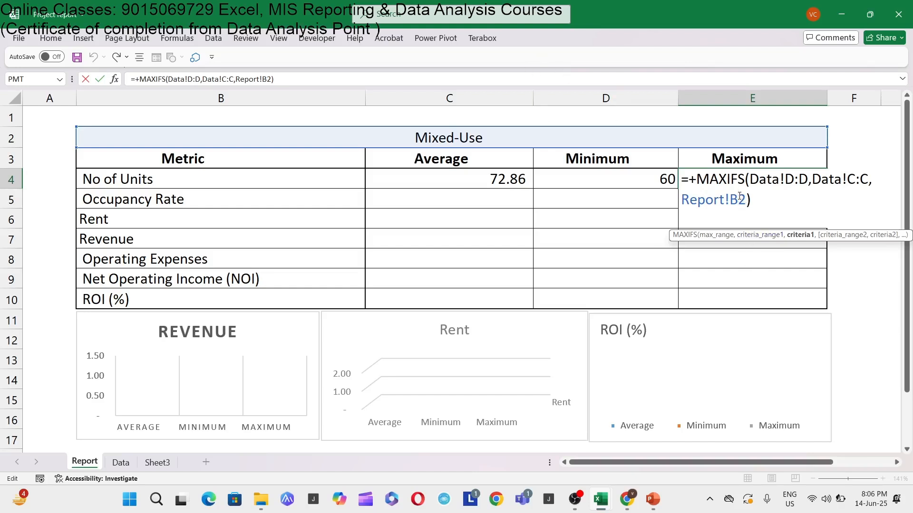
key(F4)
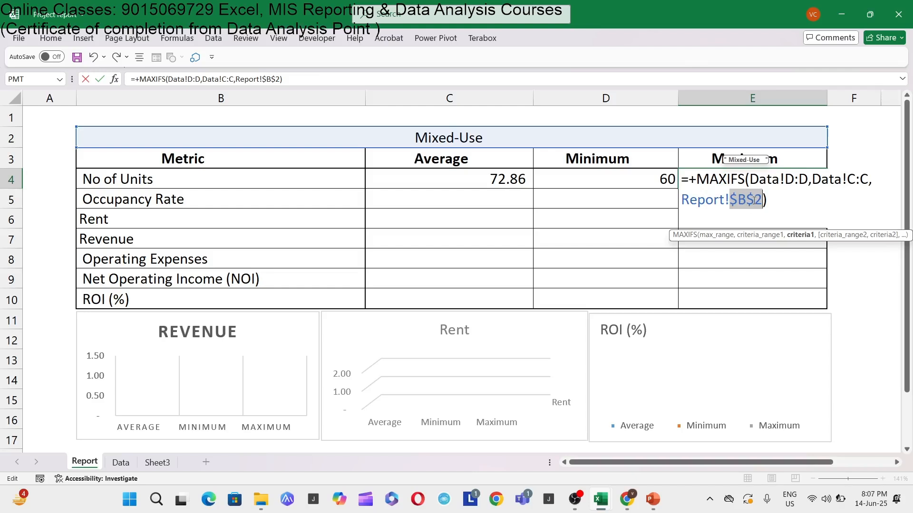
key(F4)
key(F4)
key(F4)
key(ctrl+Return)
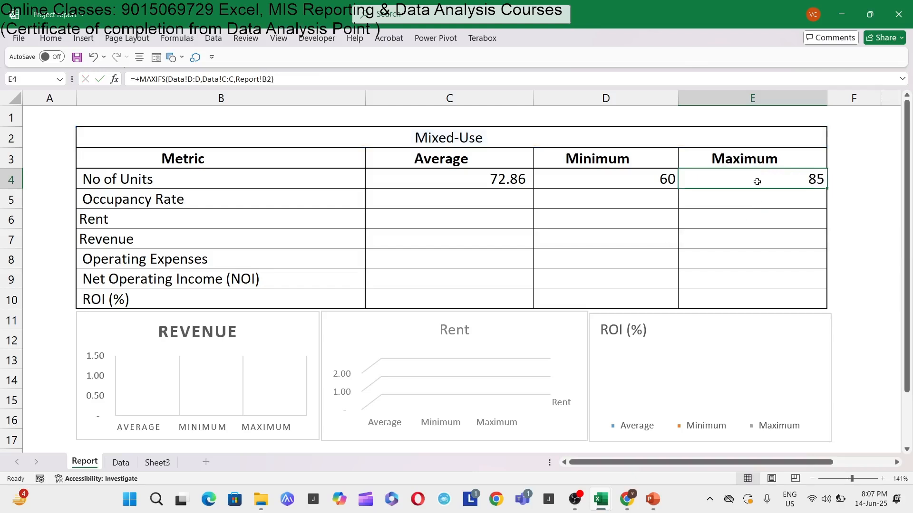
Copy the E4 MAXIFS formula with its relative criteria reference to E5 and inspect the criteria reference there.
key(F2)
key(Escape)
key(F2)
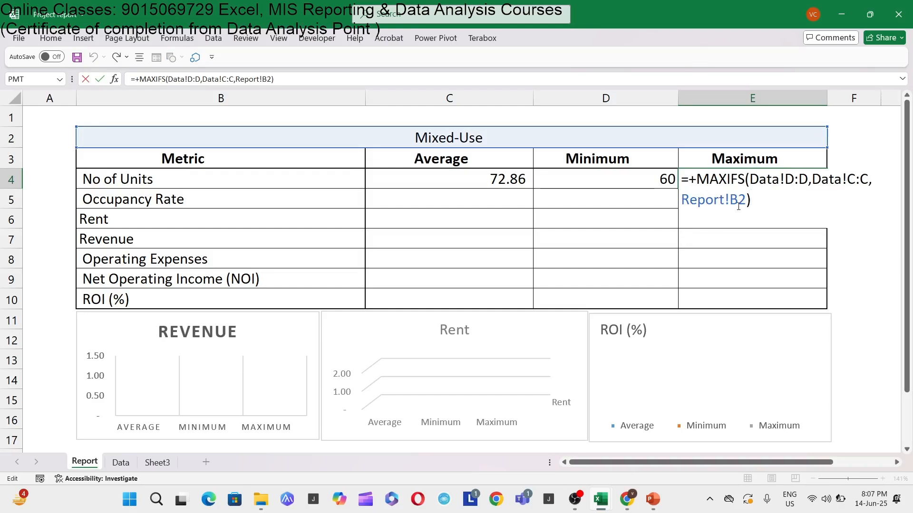
drag(745, 201, 710, 200)
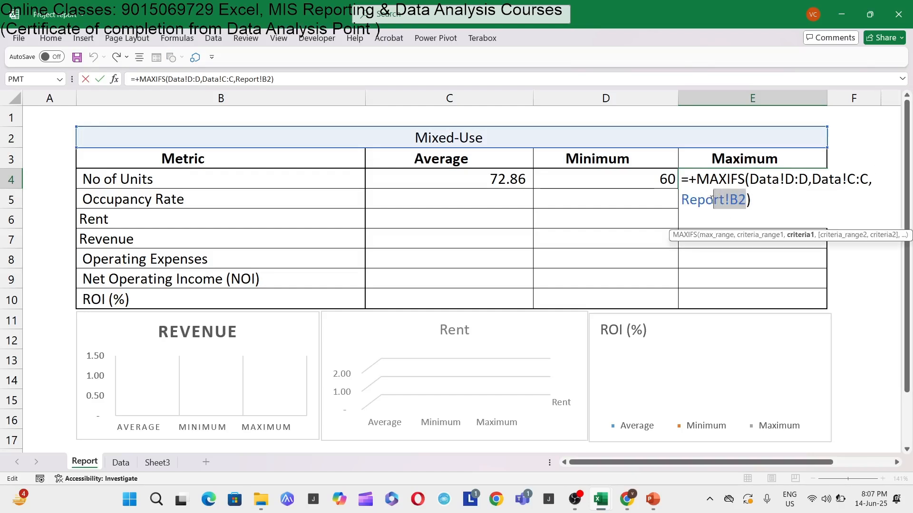
key(Escape)
key(ctrl+c)
click(804, 211)
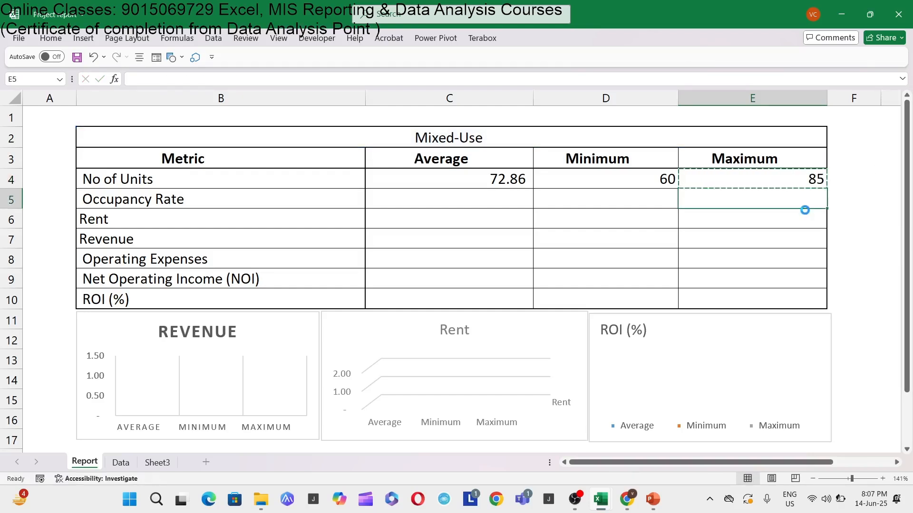
key(ctrl+v)
key(F2)
drag(746, 221, 730, 221)
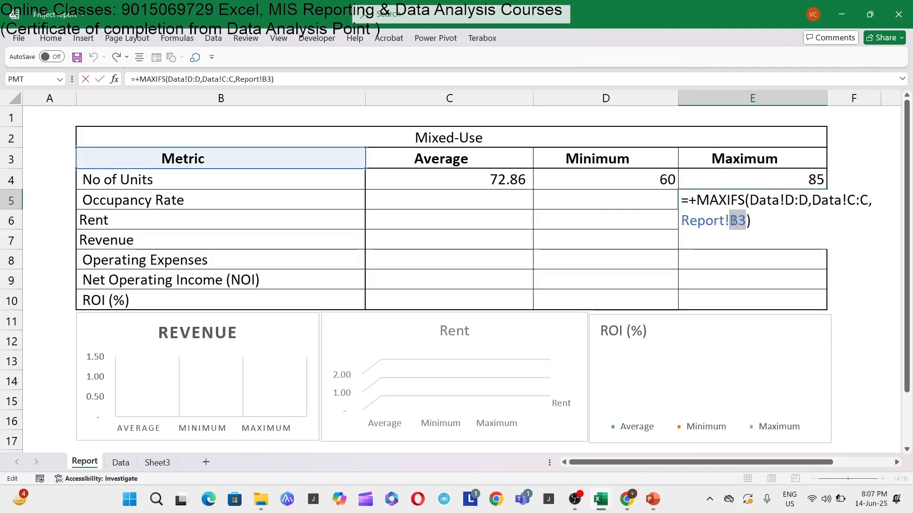
key(Escape)
Lock the criteria reference in the E4 MAXIFS formula as Report!$B$2.
click(803, 179)
key(F2)
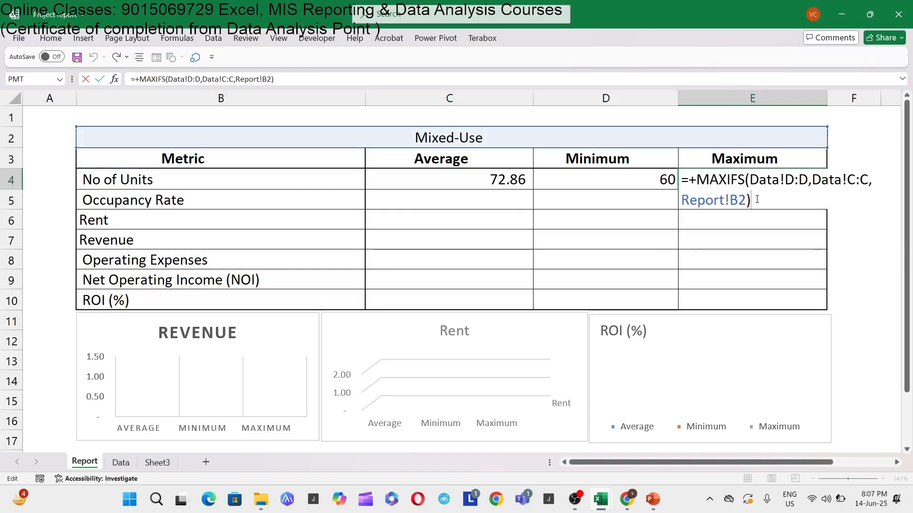
drag(746, 200, 729, 200)
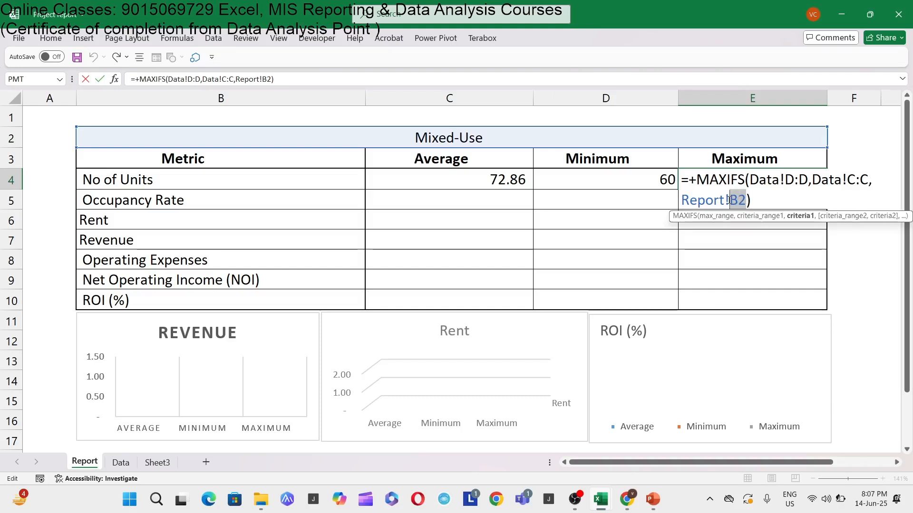
key(F4)
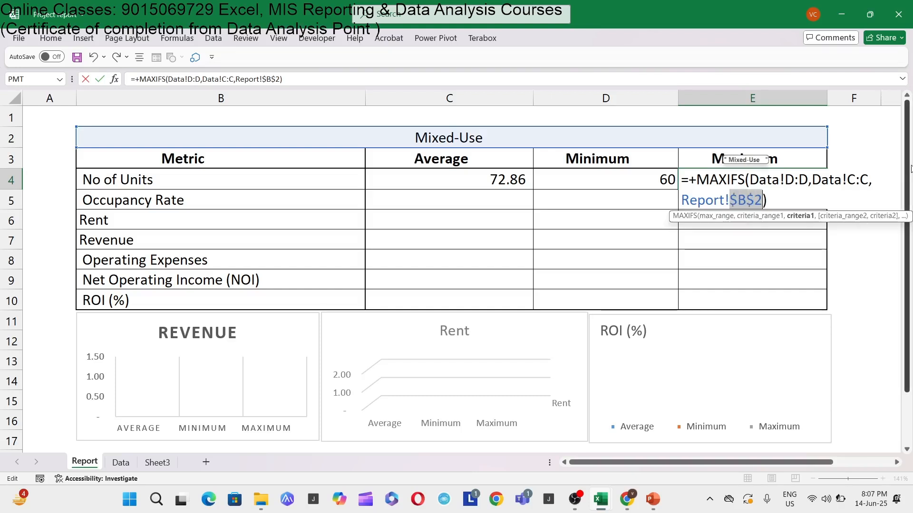
key(ctrl+Return)
Copy the E4 formula with the locked criteria to E5, inspect its references, and clear E5.
key(ctrl+c)
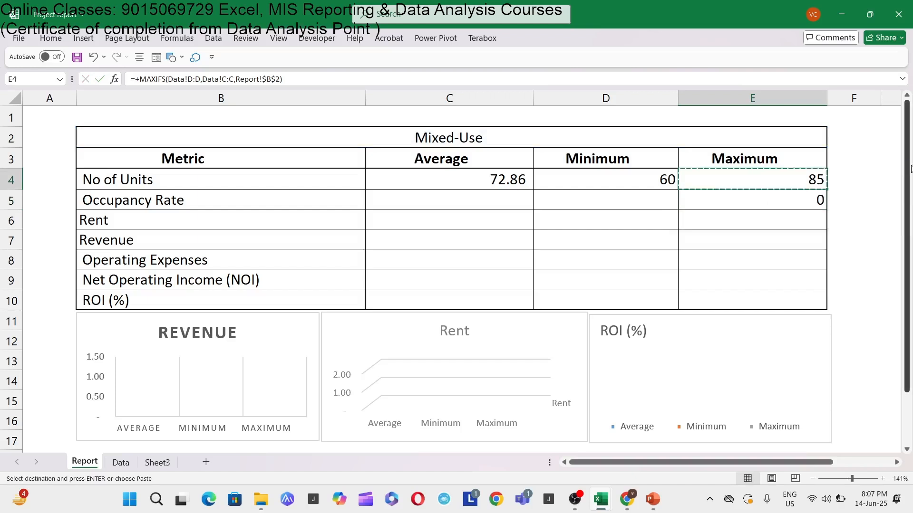
key(Down)
key(Return)
key(F2)
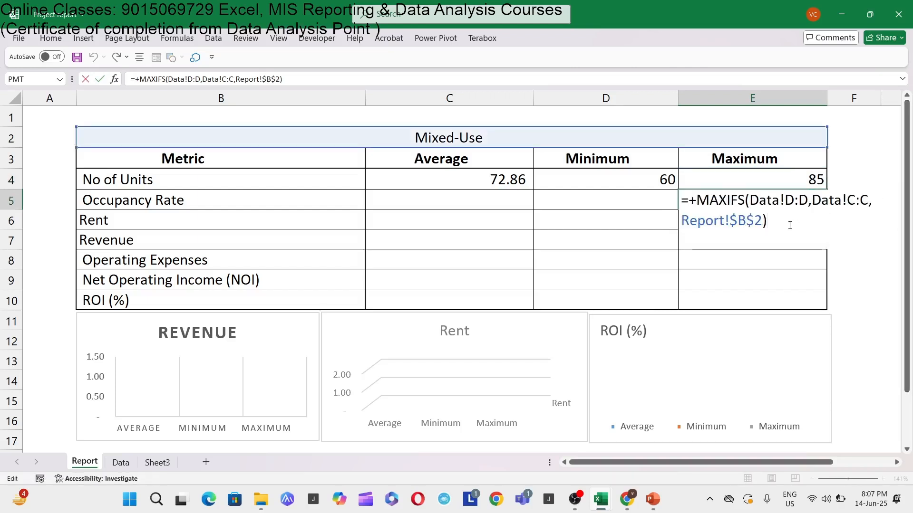
key(ctrl+Return)
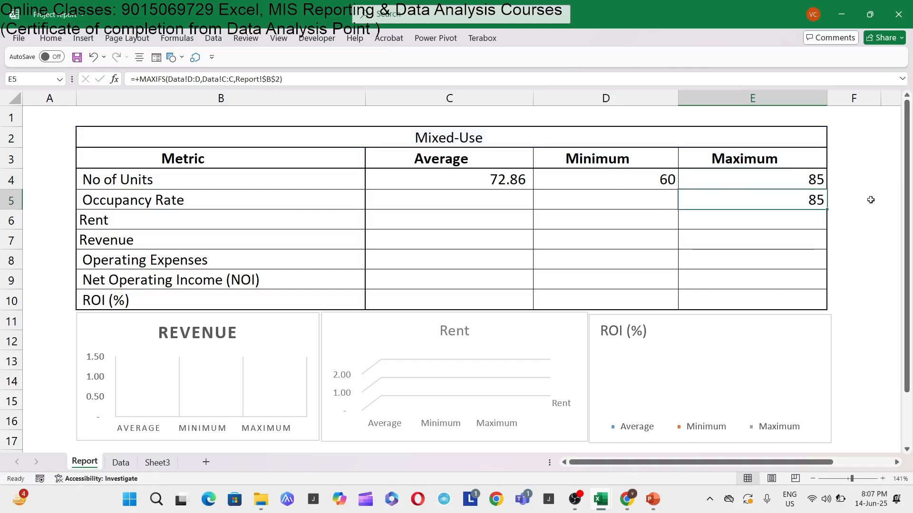
key(Delete)
Check the references in the C4 AVERAGEIF and D4 MINIFS formulas.
key(Left)
key(Left)
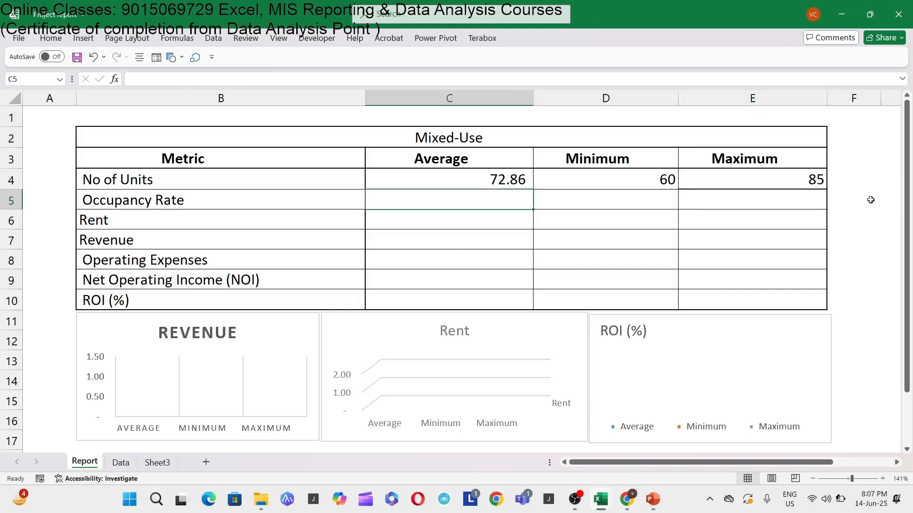
key(Up)
key(F2)
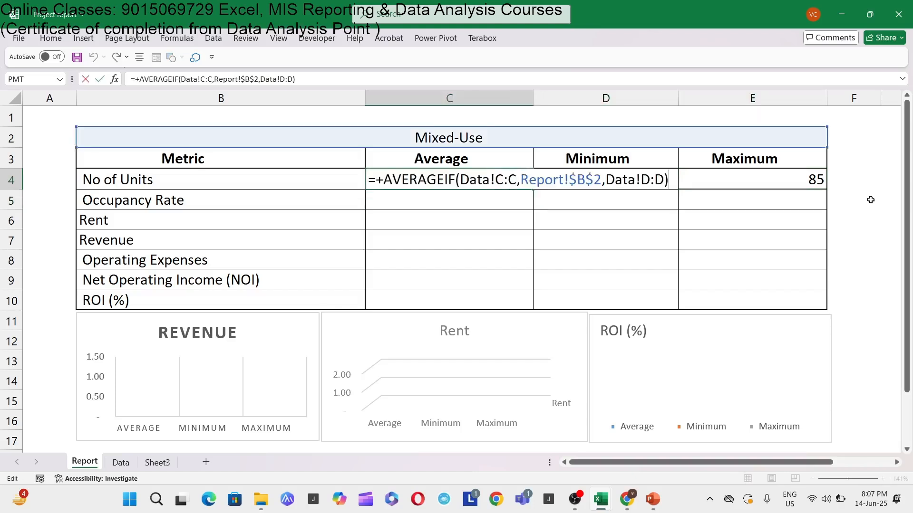
key(Tab)
key(F2)
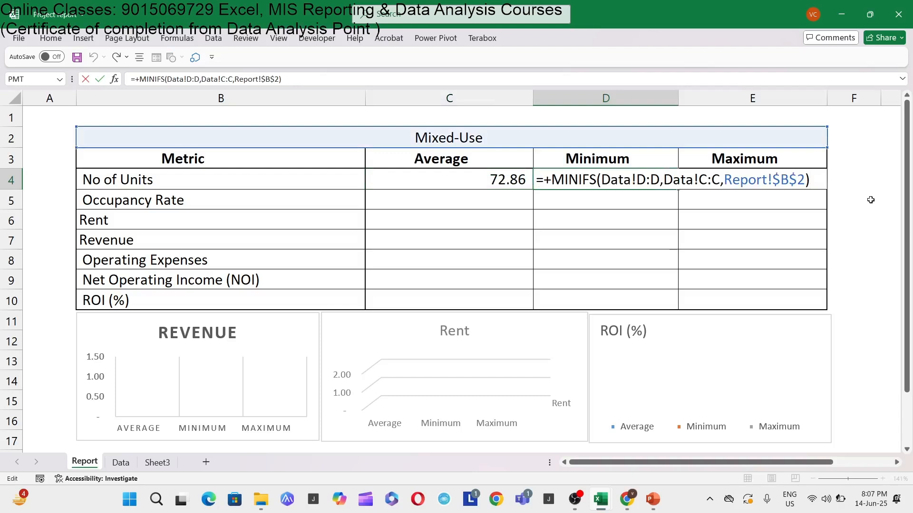
key(Escape)
Copy the average, minimum and maximum formulas from C4:E4 into the Occupancy Rate row, C5:E5.
key(Left)
key(Down)
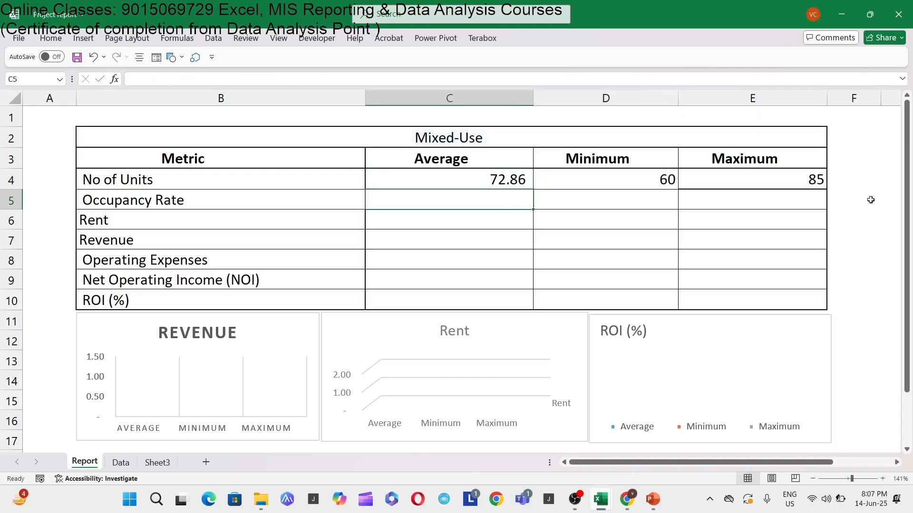
key(Up)
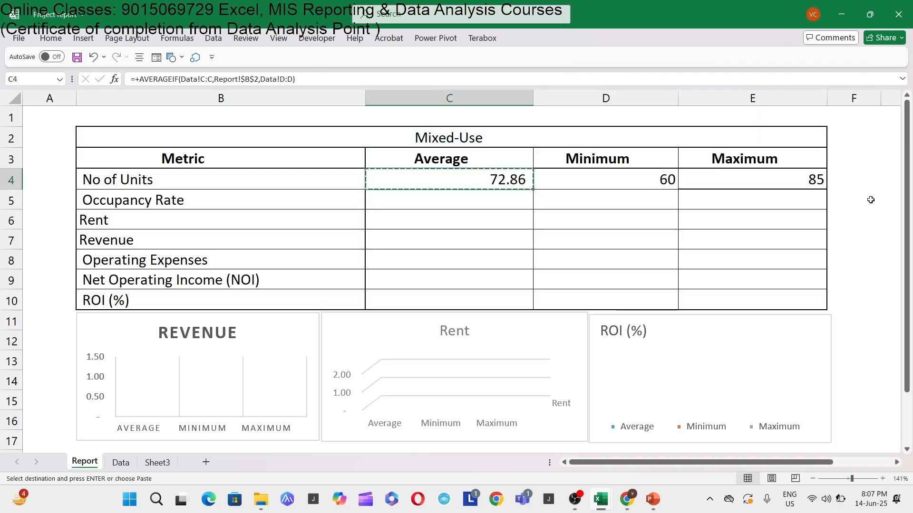
key(ctrl+shift+Right)
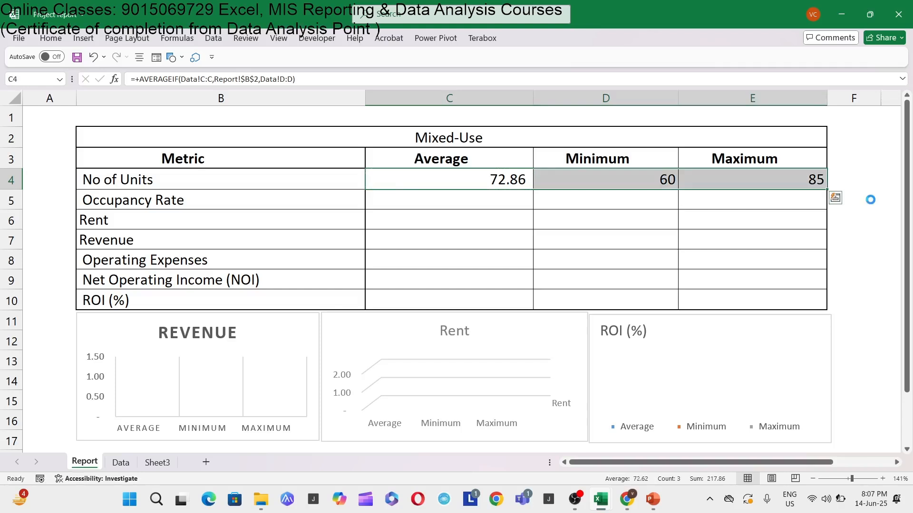
key(ctrl+c)
key(Down)
key(ctrl+v)
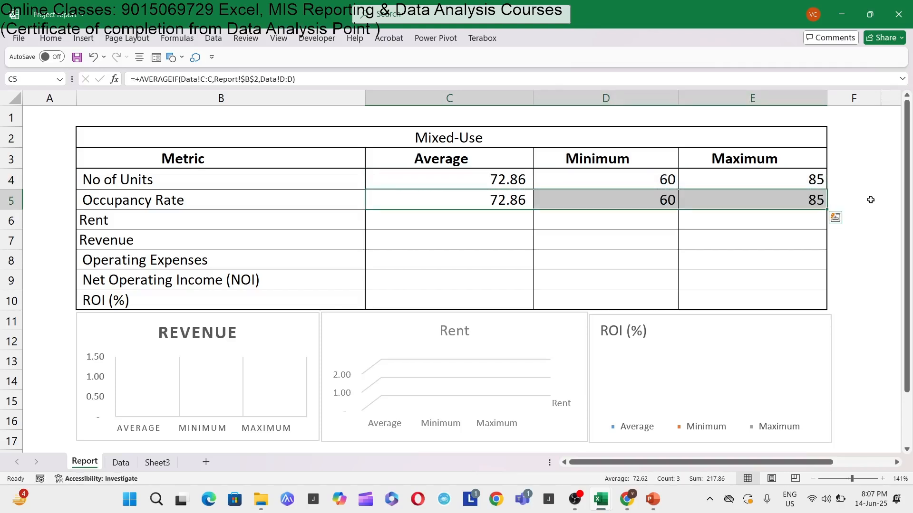
Examine the Occupied and Total Units columns on the Data sheet to identify their column letters, and return to the Report sheet.
click(446, 202)
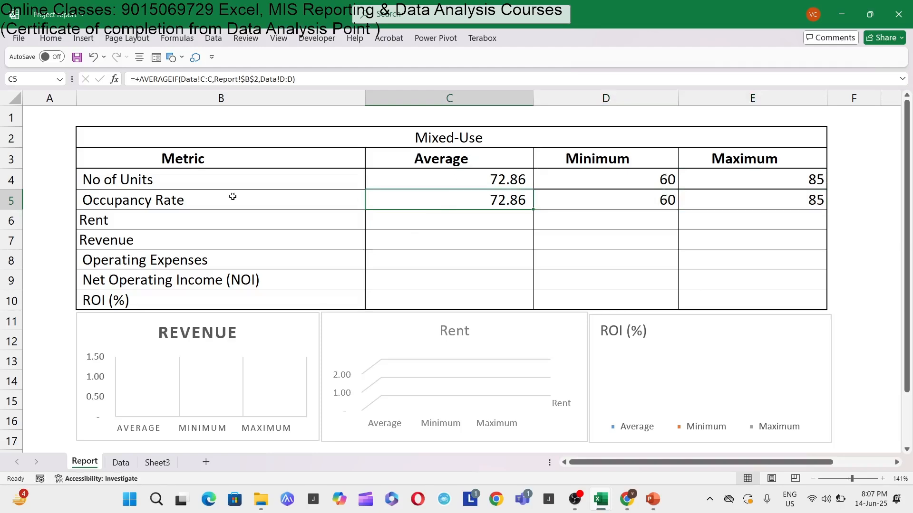
click(120, 463)
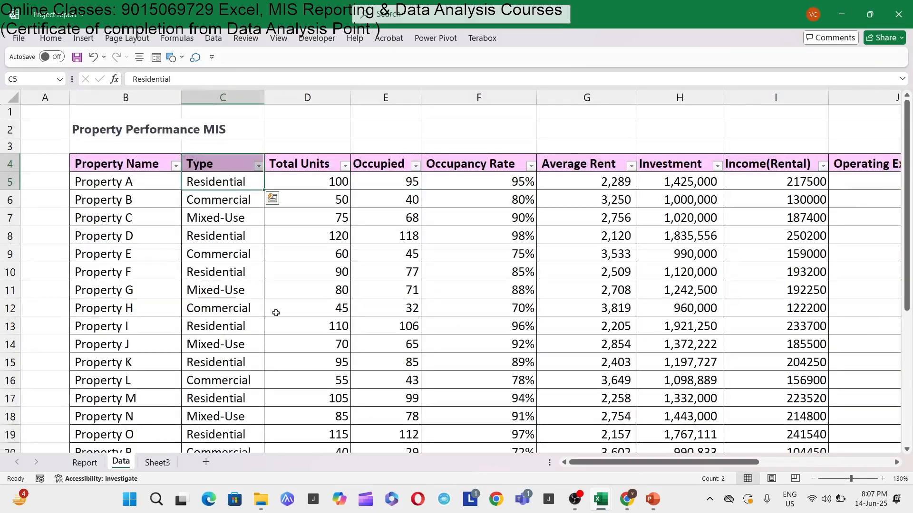
click(383, 165)
click(385, 98)
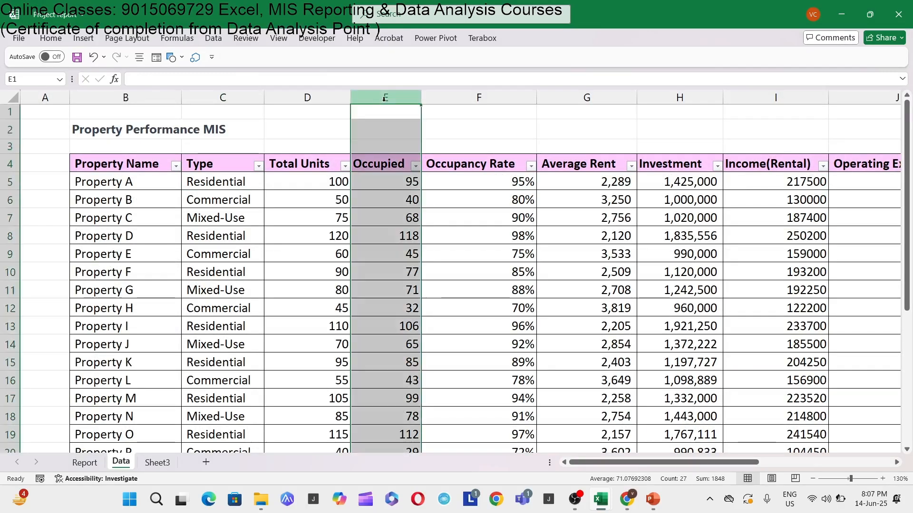
click(310, 143)
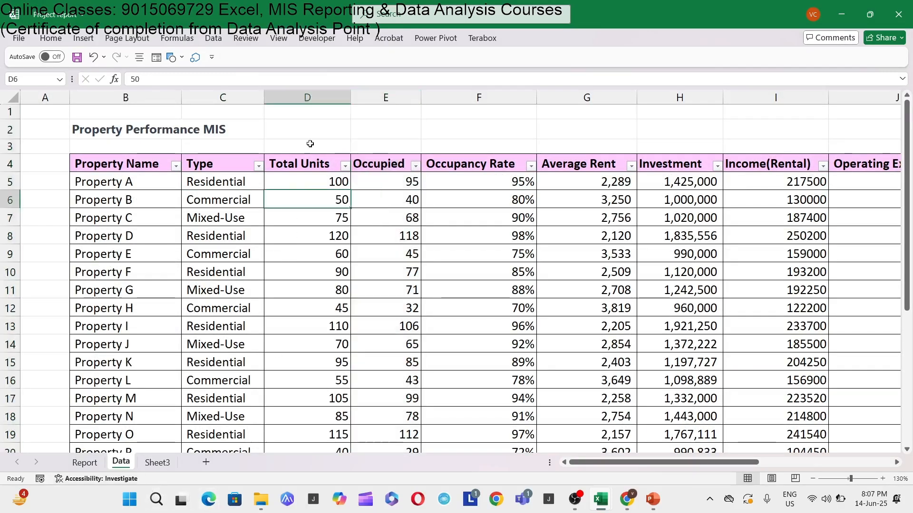
click(307, 98)
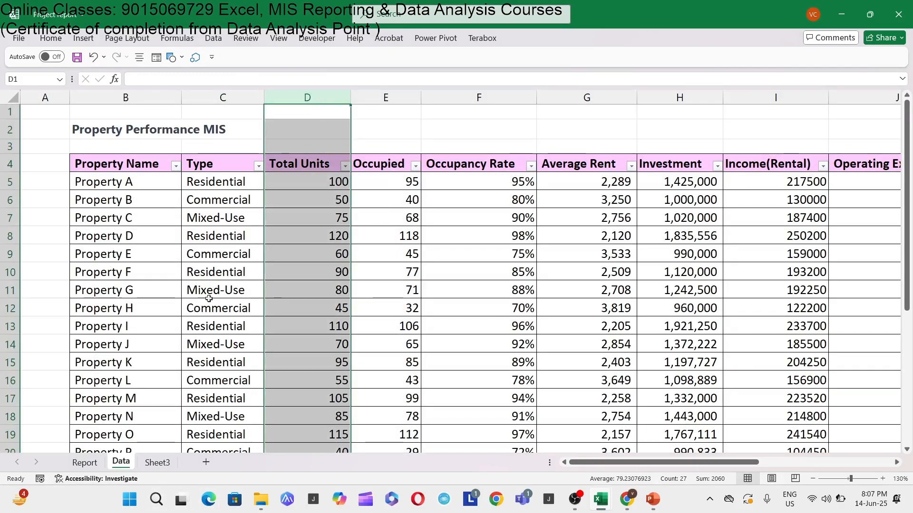
click(84, 462)
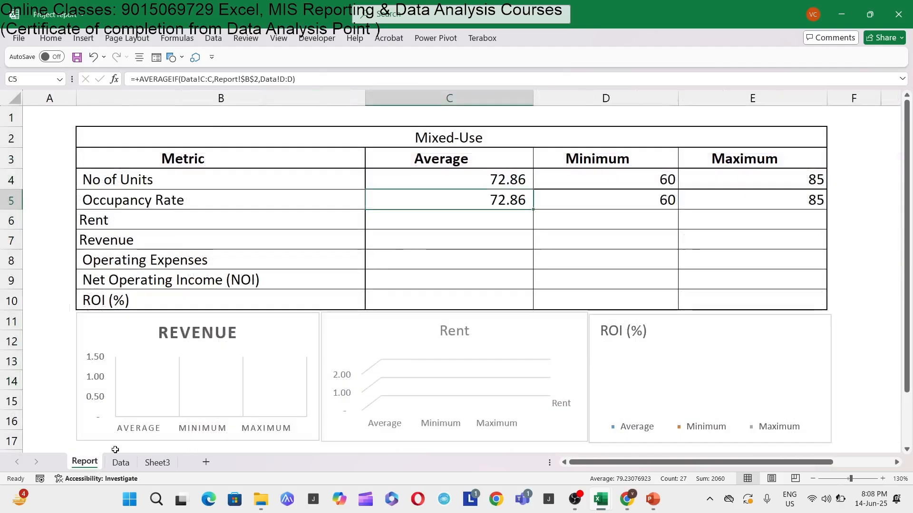
Change the average range in the C5 AVERAGEIF formula to the Occupied column, Data!E:E.
key(F2)
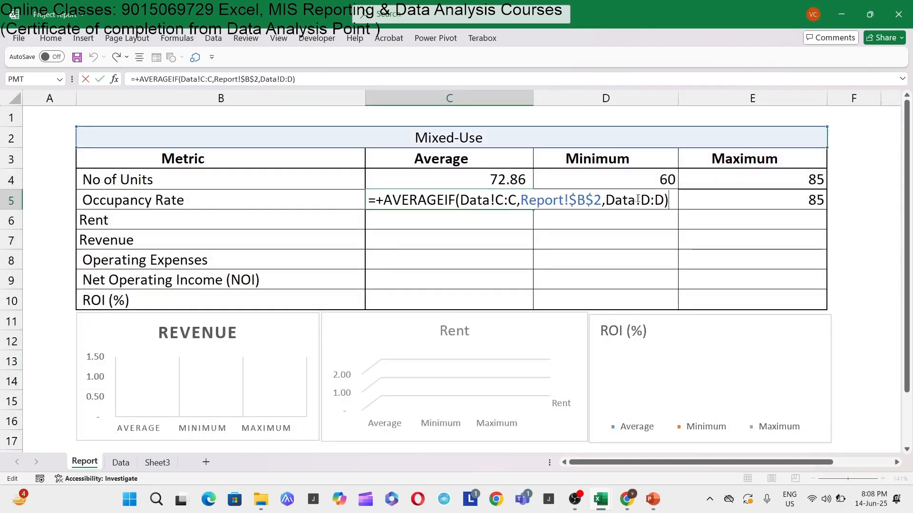
click(648, 201)
key(BackSpace)
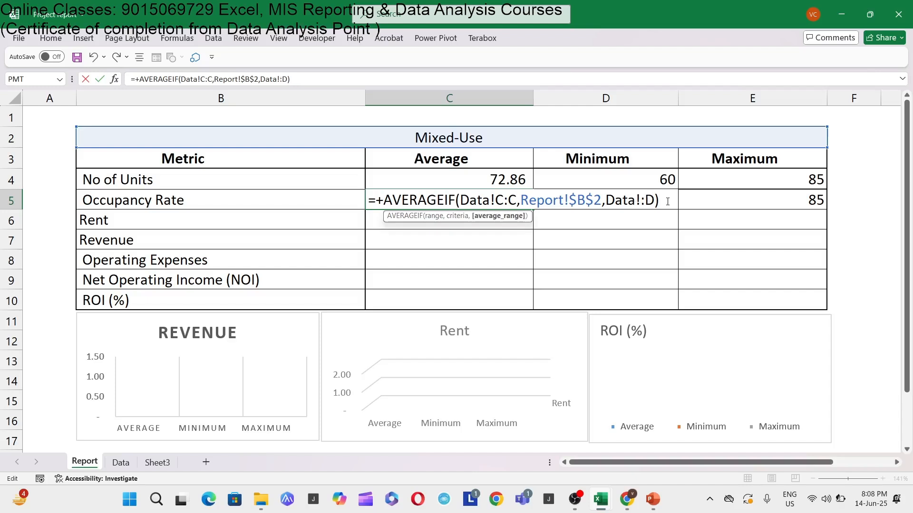
text(e)
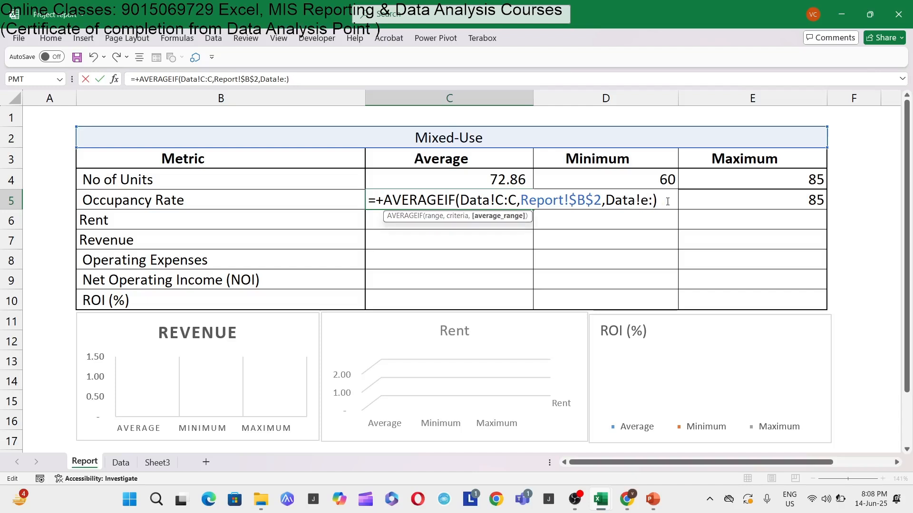
click(667, 201)
Change the minimum range in the D5 MINIFS formula to Data!E:E.
key(F2)
key(Left)
key(Left)
key(Left)
key(Left)
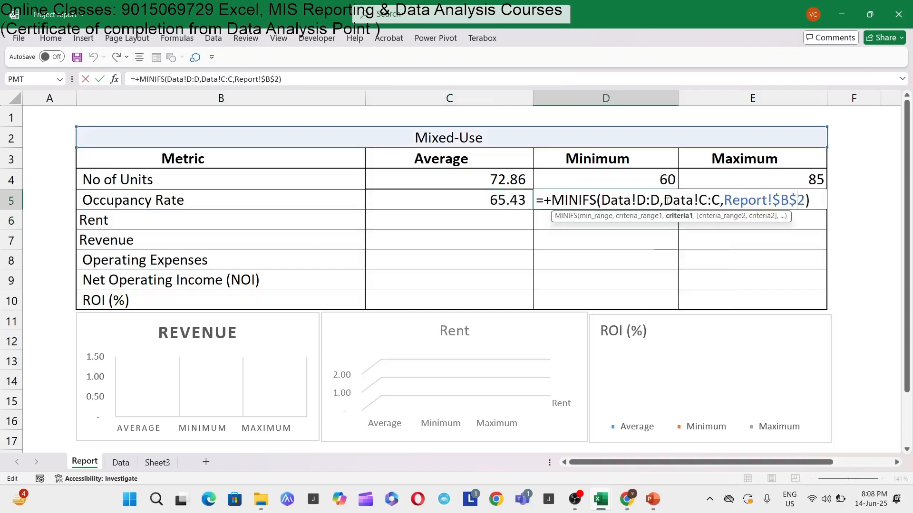
key(Left)
key(Left)
key(Left)
key(Left)
key(Left)
key(Left)
key(Left)
key(Left)
key(Left)
key(Left)
key(Left)
key(Left)
key(Left)
key(Left)
key(Left)
key(Left)
key(Left)
key(Left)
key(Left)
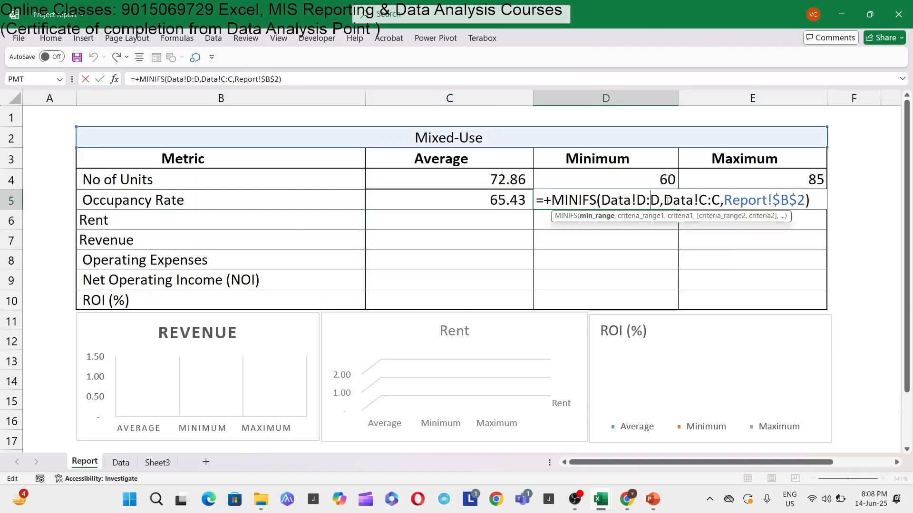
key(BackSpace)
text(e)
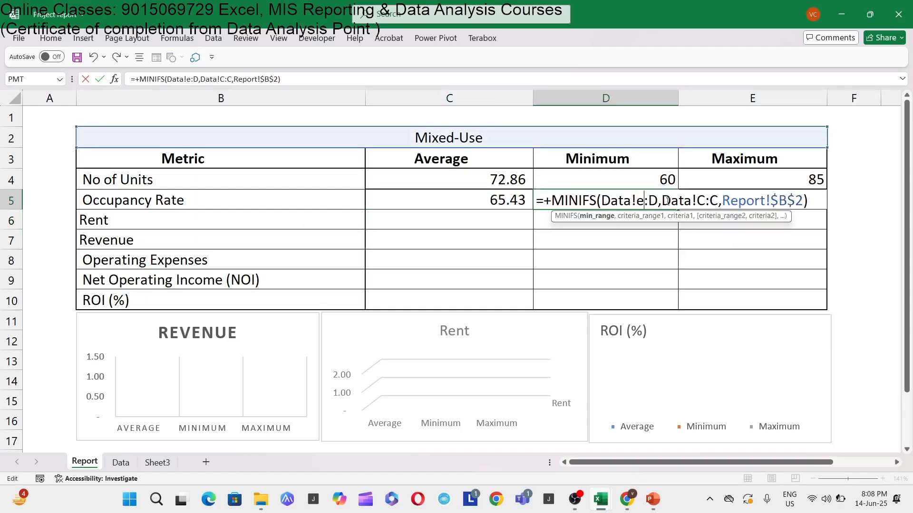
key(BackSpace)
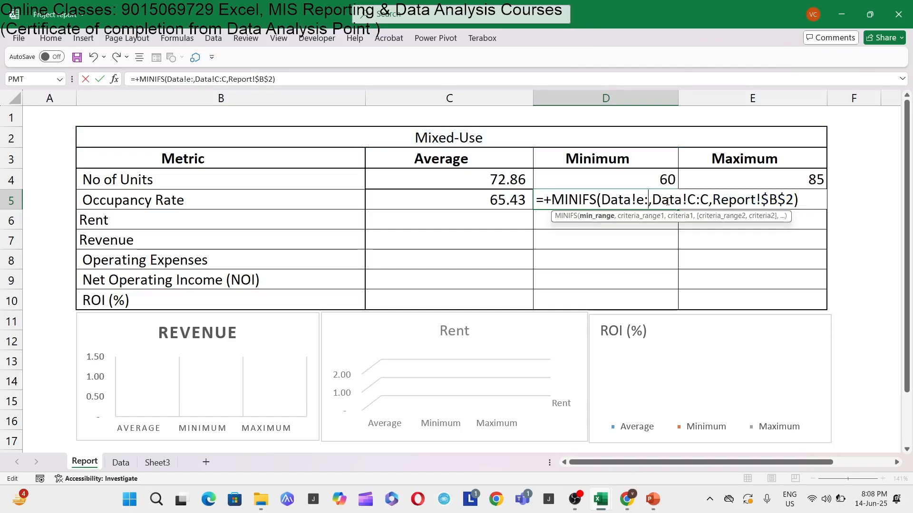
text(e)
key(Return)
key(Up)
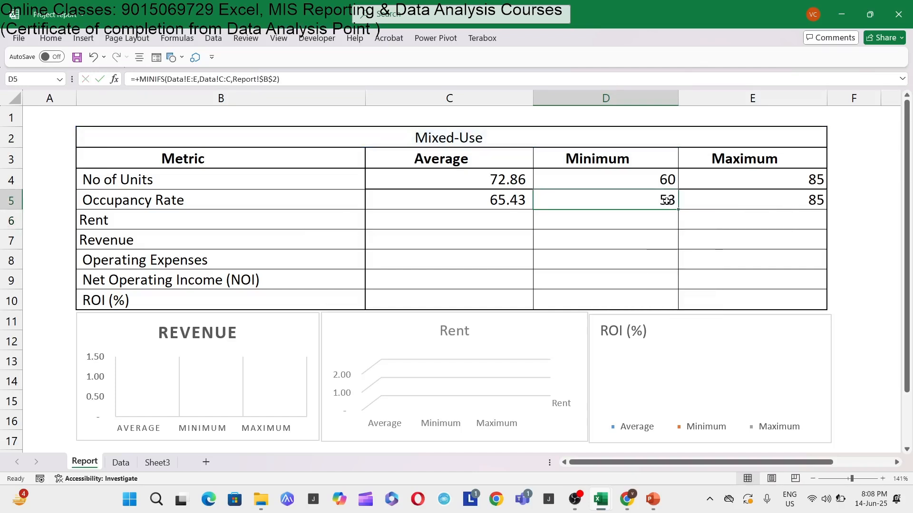
Change the maximum range in the E5 MAXIFS formula to the Occupied column, Data!E:E.
key(Right)
key(F2)
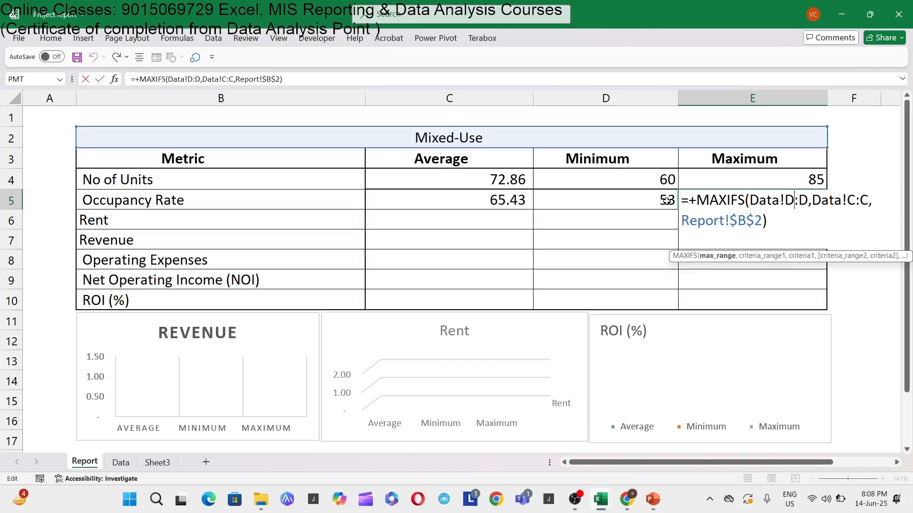
key(BackSpace)
text(e)
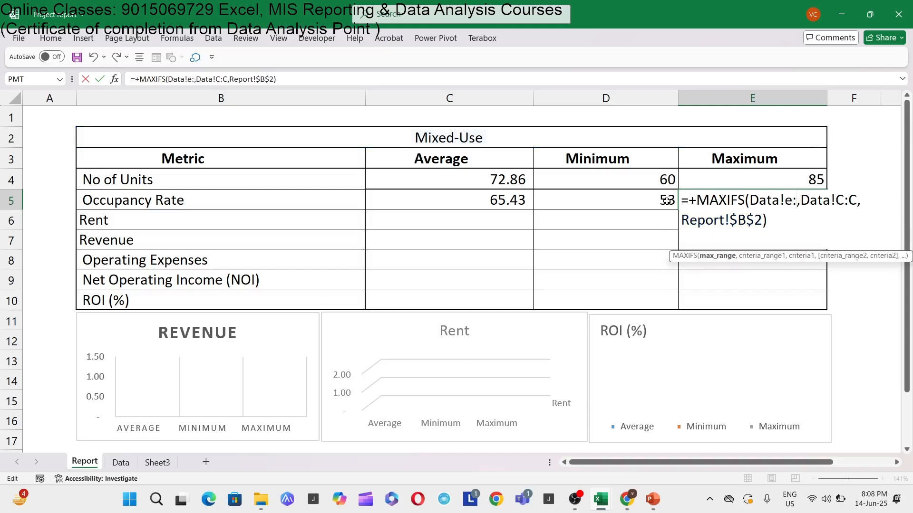
key(BackSpace)
text(e)
key(Return)
Copy the average, minimum and maximum formulas from C5:E5 down into the Rent row, C6:E6.
key(Left)
key(Left)
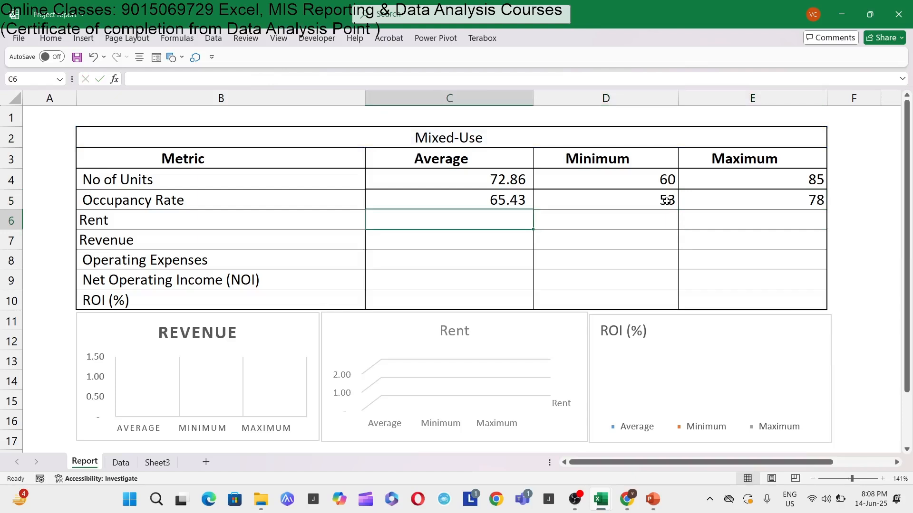
key(Left)
key(Right)
key(Up)
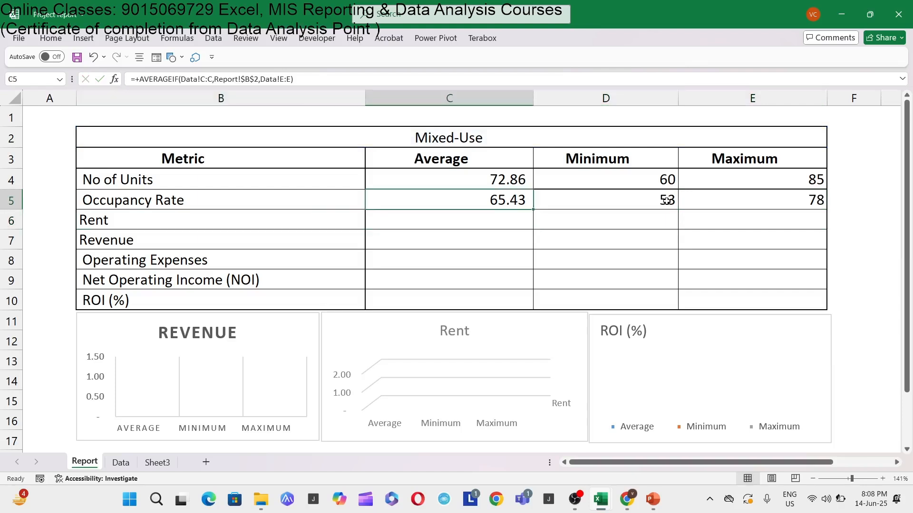
key(shift+Right)
key(shift+Right)
key(shift+Down)
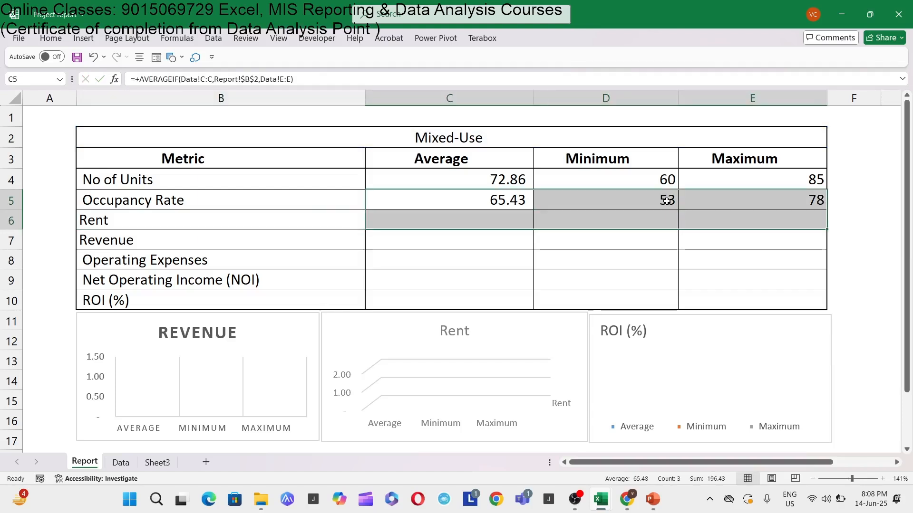
key(ctrl+d)
key(Down)
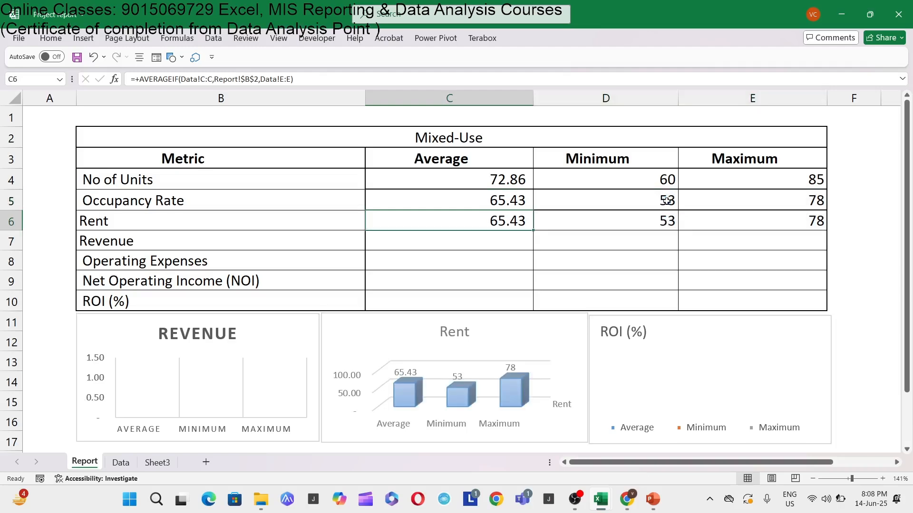
Find the column letter of Average Rent on the Data sheet and return to the Report sheet.
key(Up)
key(Down)
click(122, 463)
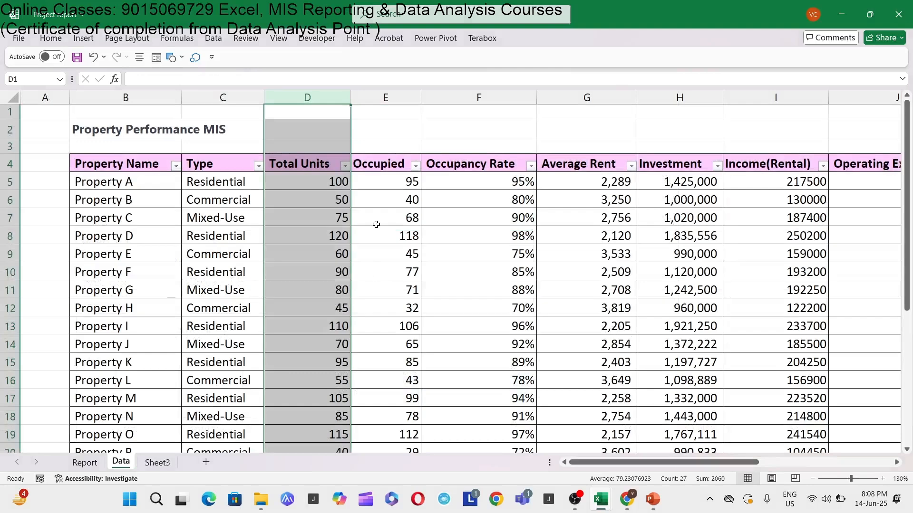
click(395, 178)
click(624, 179)
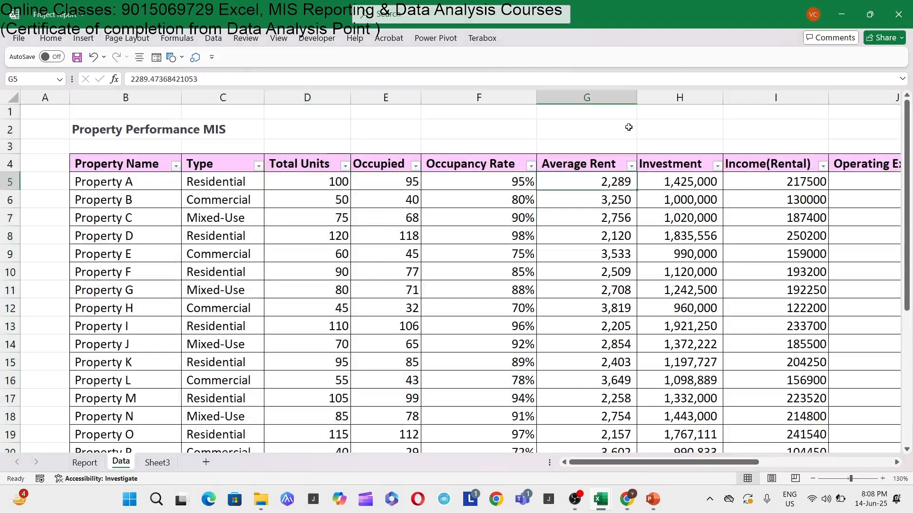
click(621, 99)
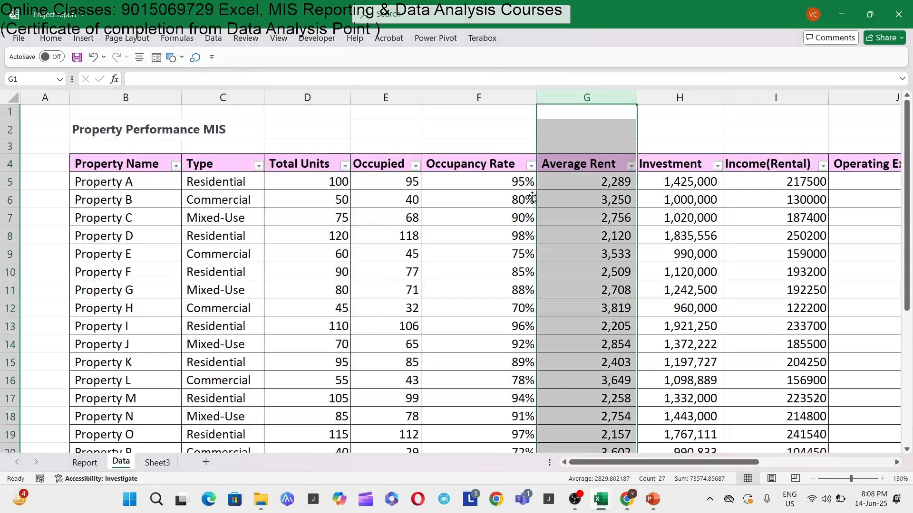
click(85, 463)
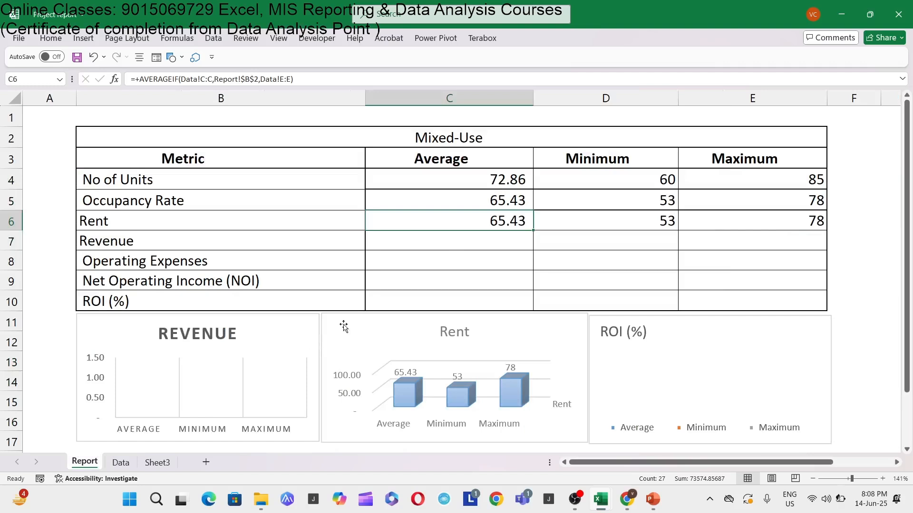
Change the average range in the C6 AVERAGEIF formula to the Average Rent column, Data!G:G.
double_click(497, 220)
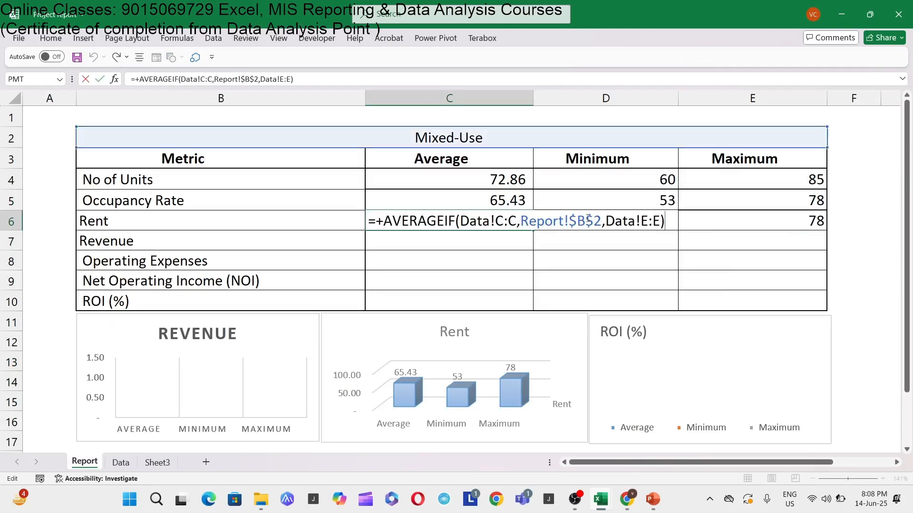
click(647, 222)
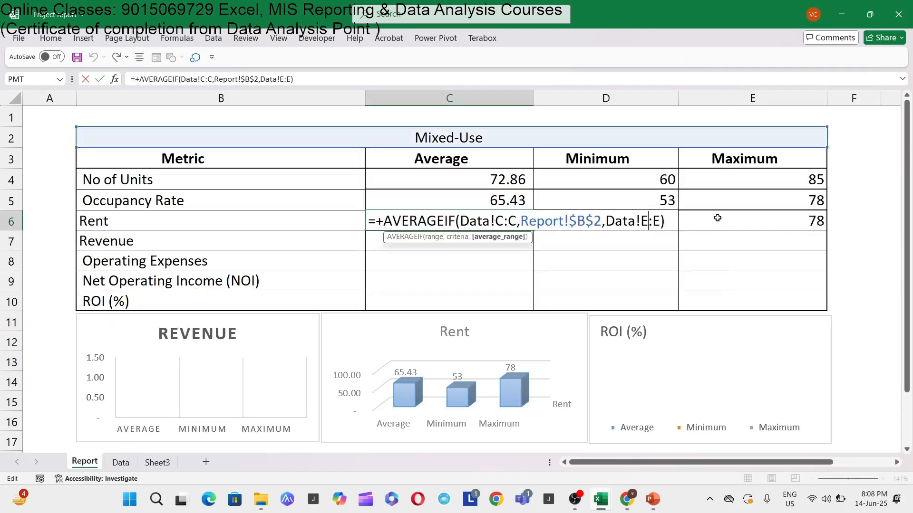
key(BackSpace)
text(g)
key(BackSpace)
text(g)
key(Return)
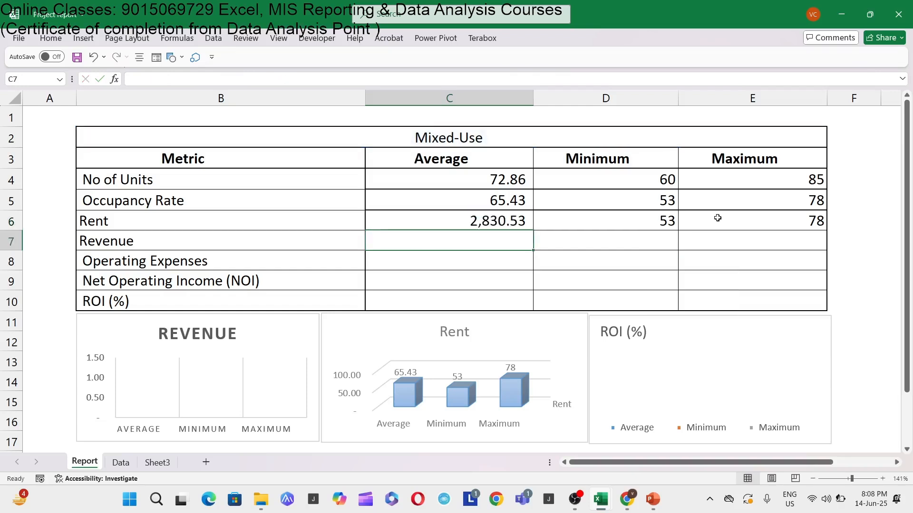
Change the minimum range in the D6 MINIFS formula to Data!G:G.
key(Up)
key(Right)
key(F2)
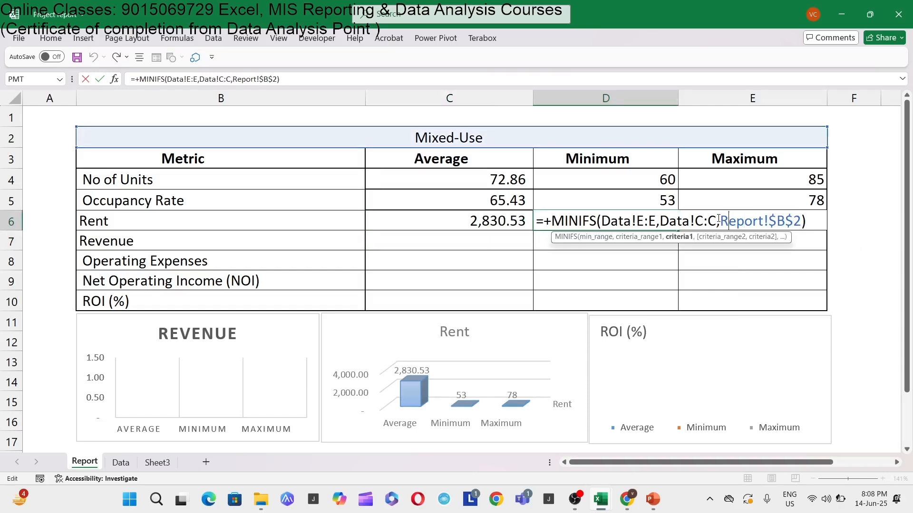
key(Left)
key(Left)
key(Left)
key(Left)
key(Left)
key(Left)
key(Left)
key(Left)
key(Left)
key(Left)
key(Left)
key(Delete)
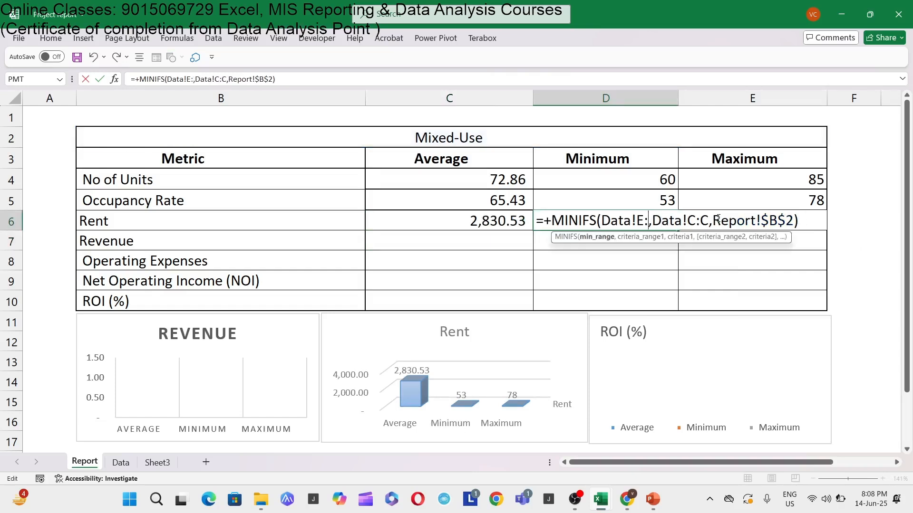
text(g)
key(BackSpace)
text(g)
key(Return)
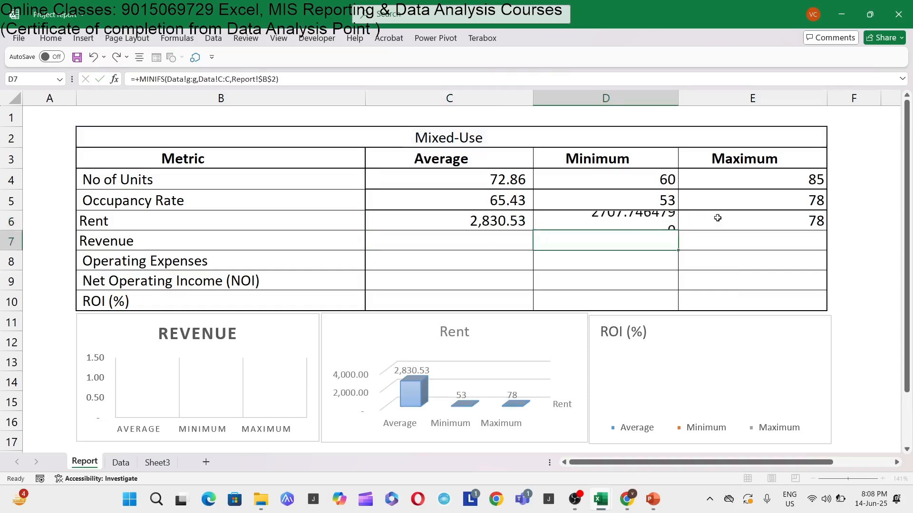
Change the maximum range in the E6 MAXIFS formula to Data!G:G.
key(Up)
key(Right)
key(F2)
key(Left)
key(Left)
key(Left)
key(Left)
key(Left)
key(Left)
key(Left)
key(Left)
key(Left)
key(Left)
key(Left)
key(Left)
key(Left)
key(Left)
key(Left)
key(Left)
key(Left)
key(Left)
key(Left)
key(Left)
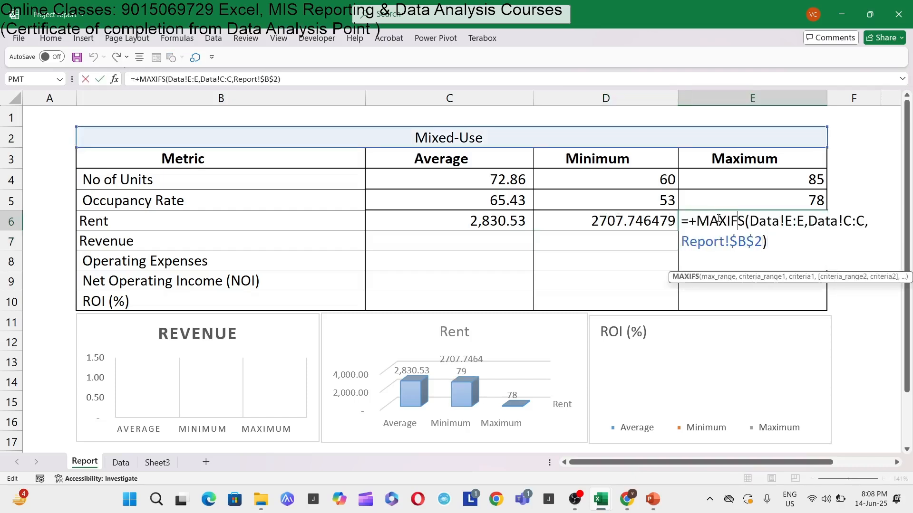
key(Right)
key(Right)
key(Right)
key(Right)
key(Right)
key(Right)
key(Right)
key(shift+Right)
key(shift+Left)
text(g)
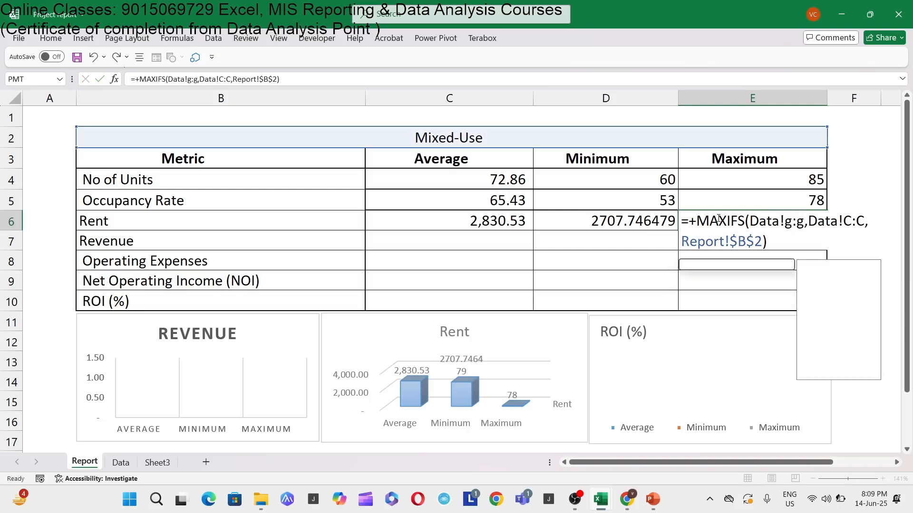
key(Return)
Format the Rent values in C6:E6 with comma separators and no decimal places.
key(Left)
key(Left)
key(Left)
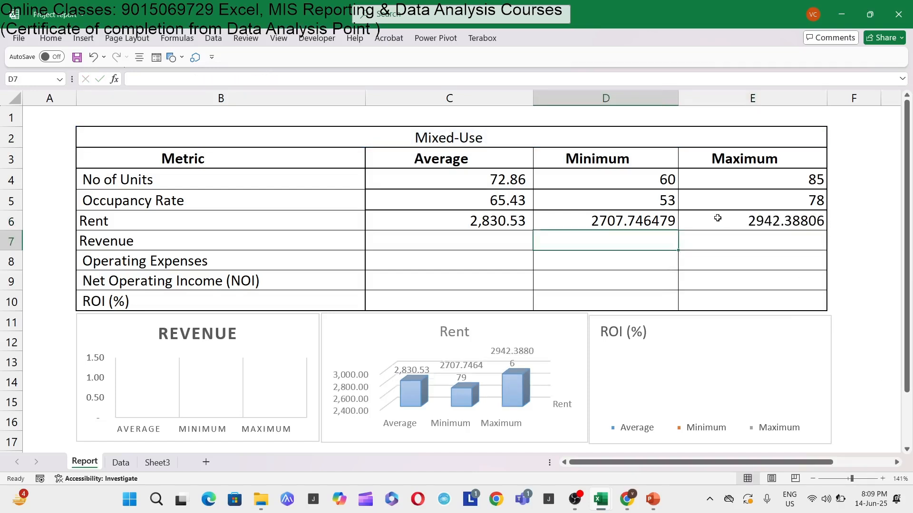
key(Up)
key(Right)
key(Right)
key(Left)
key(Left)
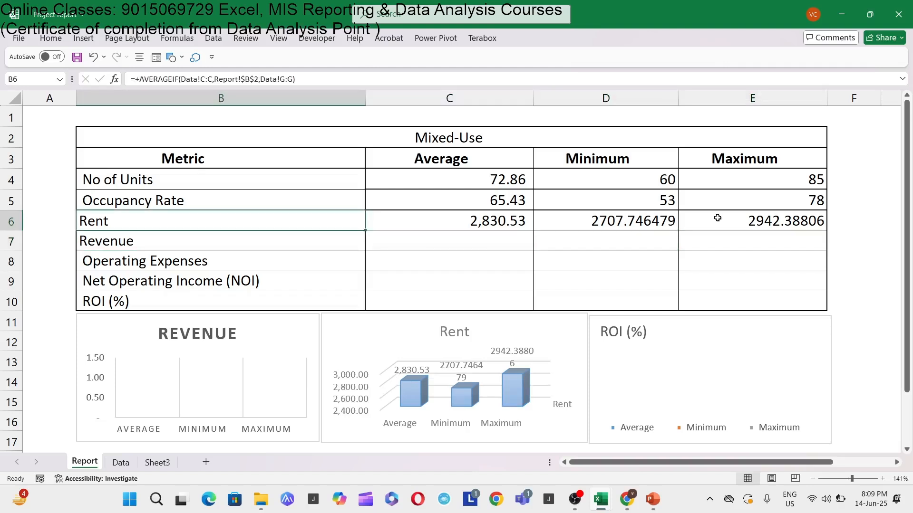
click(404, 353)
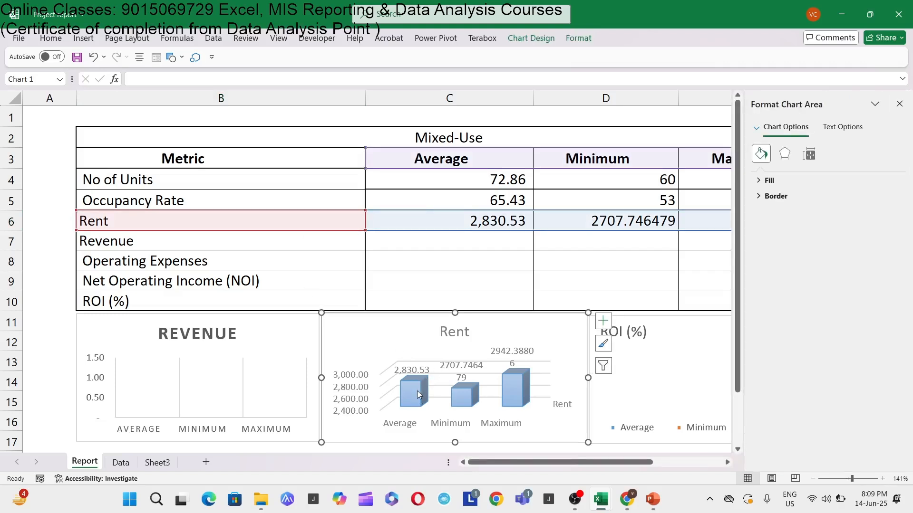
click(538, 248)
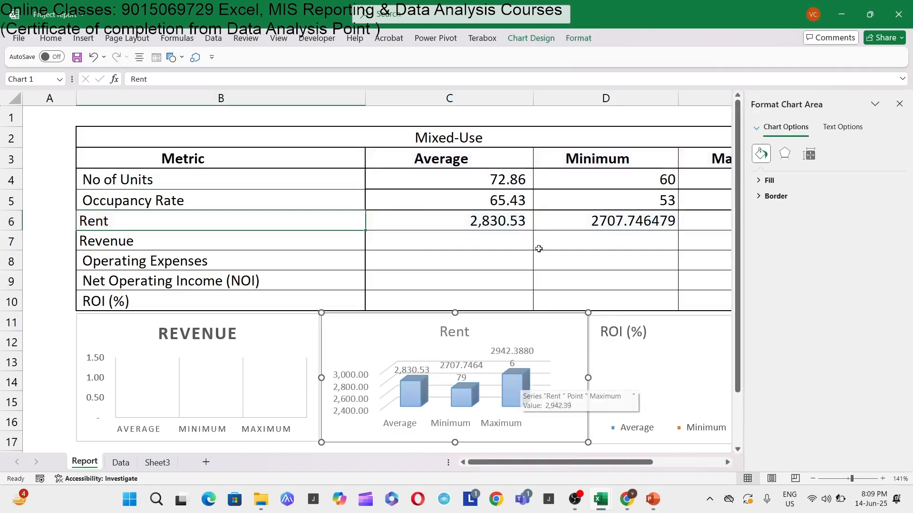
click(508, 221)
key(ctrl+shift+Right)
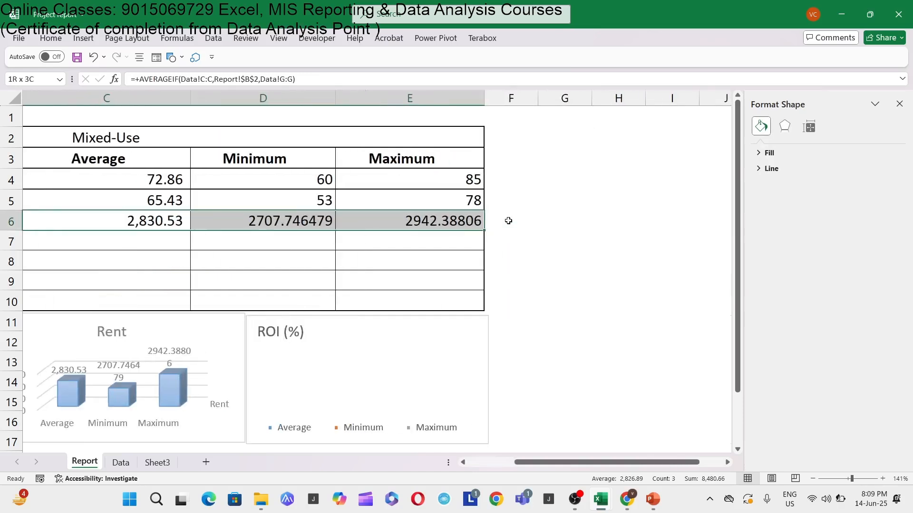
click(51, 38)
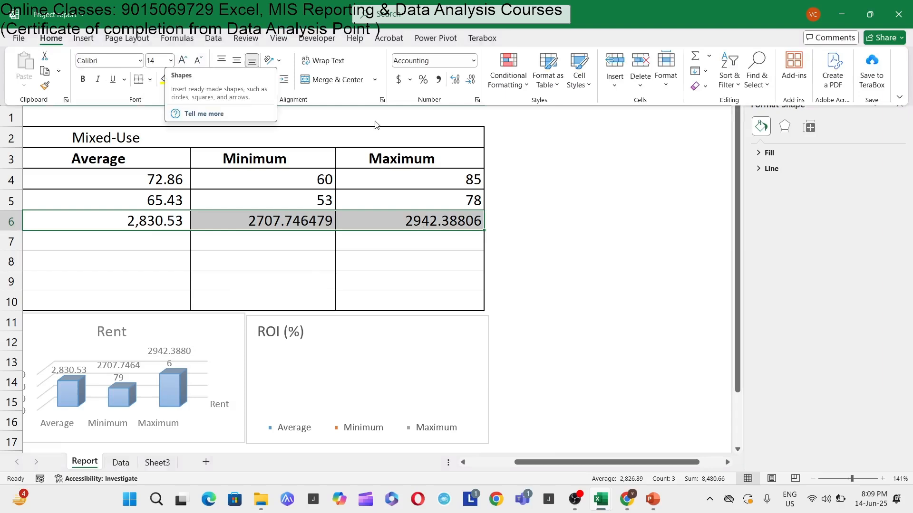
click(438, 85)
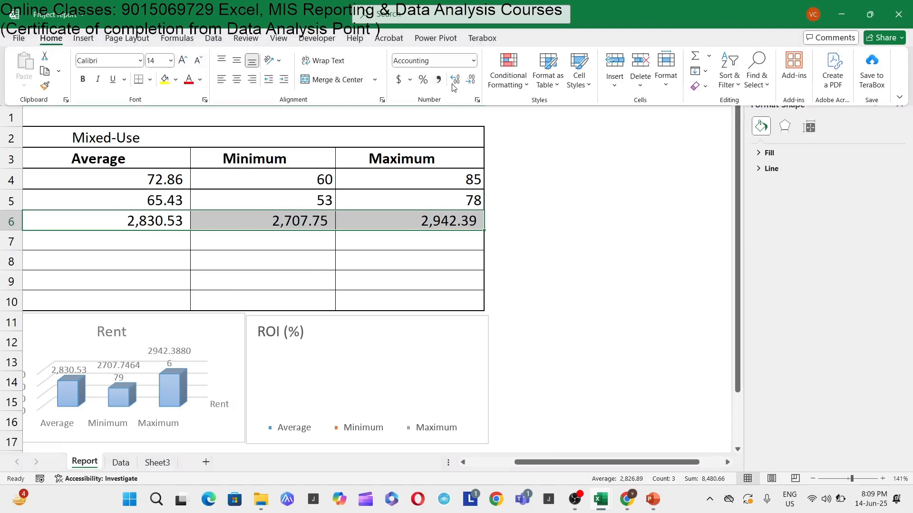
click(469, 84)
click(469, 85)
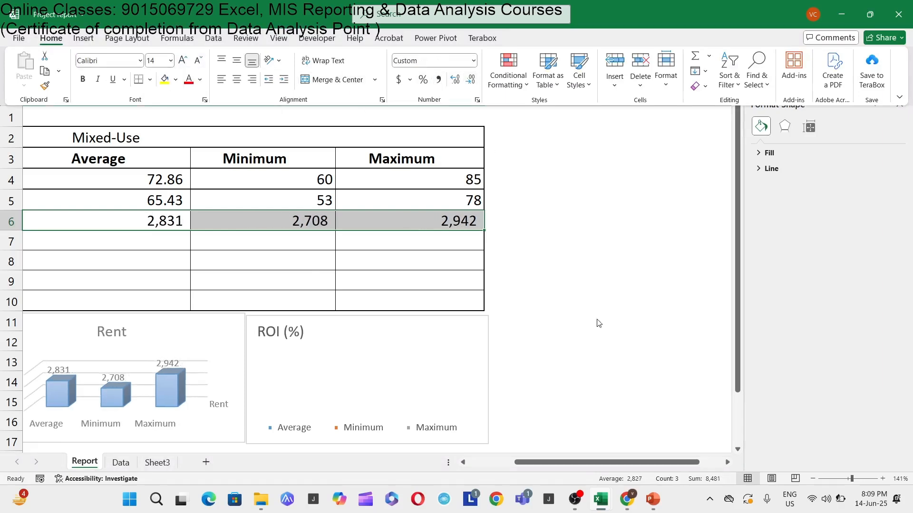
Copy the average, minimum and maximum formulas from C6:E6 down into the Revenue row, C7:E7.
click(603, 337)
key(Up)
key(Up)
key(Up)
key(Left)
key(Left)
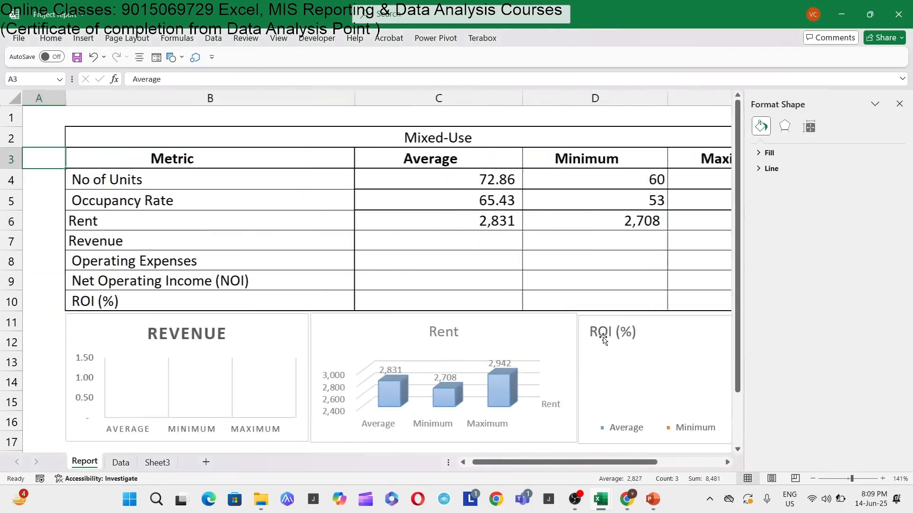
key(Right)
key(Down)
key(Down)
key(Down)
key(Right)
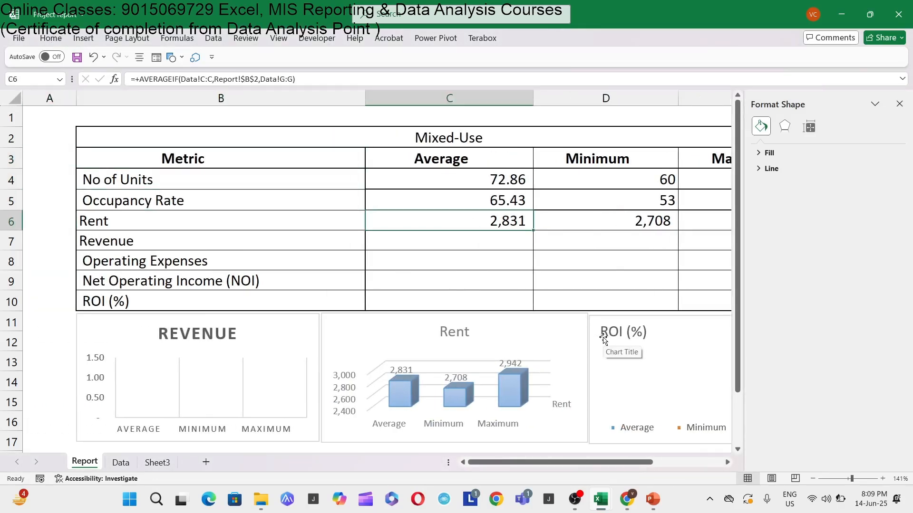
key(shift+Right)
key(shift+Right)
key(shift+Down)
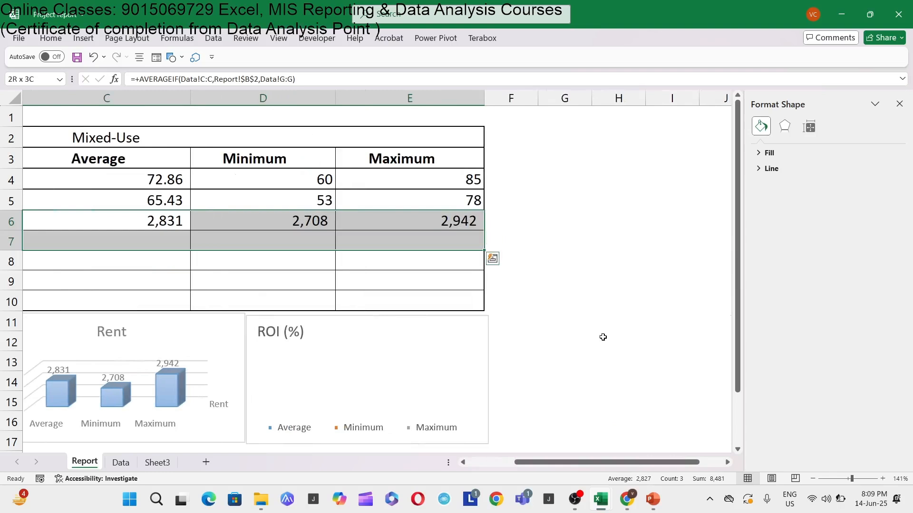
key(ctrl+d)
key(Left)
key(Right)
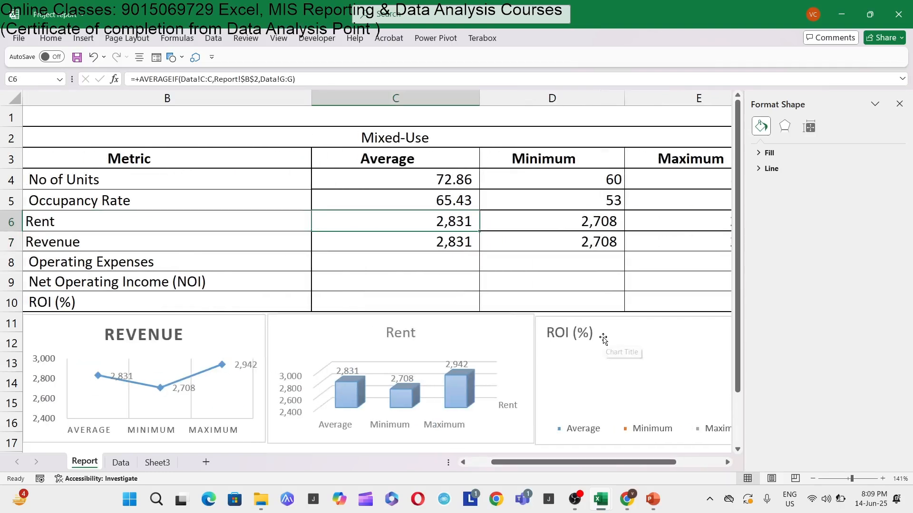
Find the column letter of Income(Rental) on the Data sheet and return to the Report sheet.
click(120, 463)
click(672, 195)
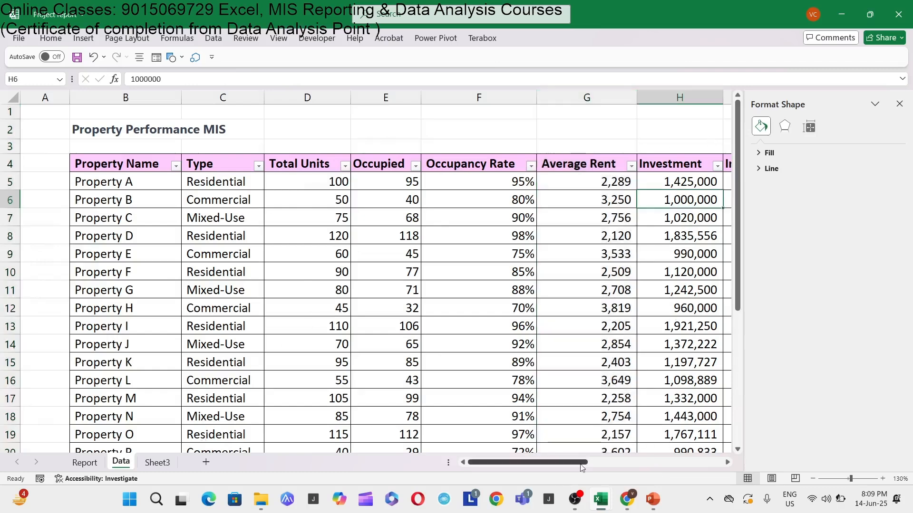
drag(561, 463, 590, 464)
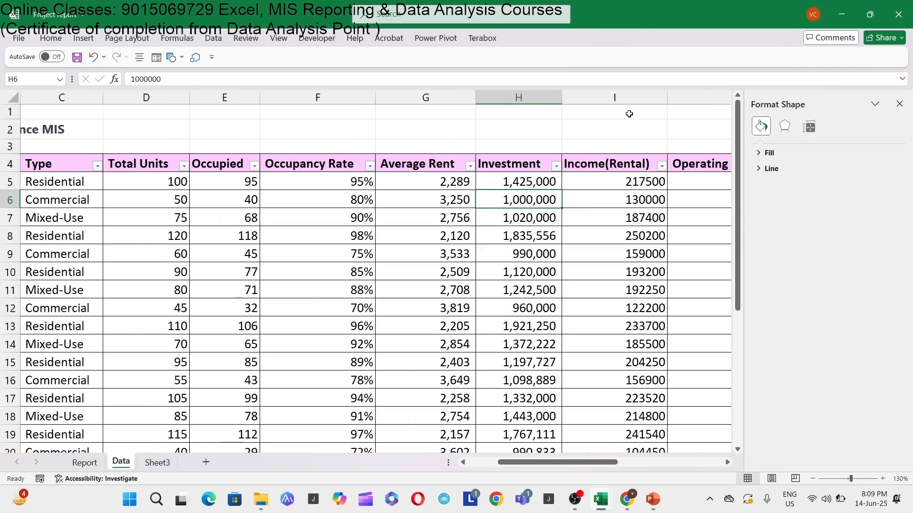
click(626, 100)
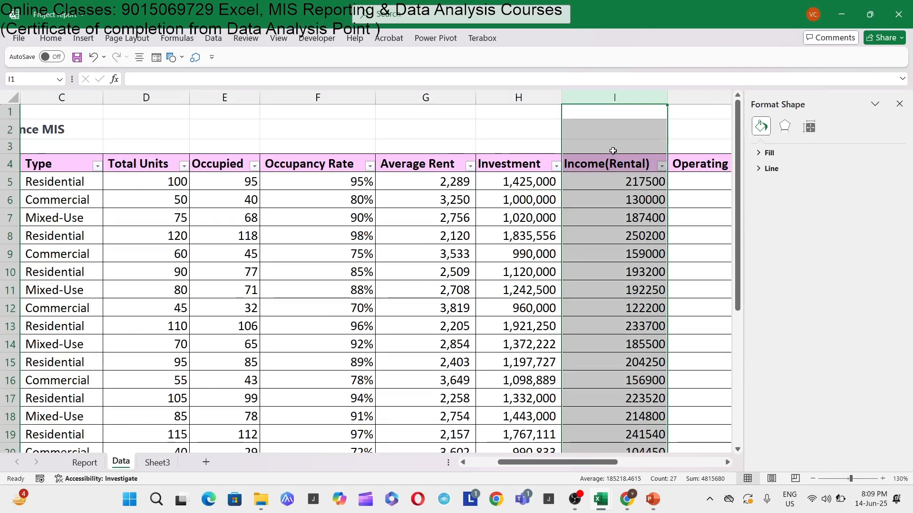
click(85, 460)
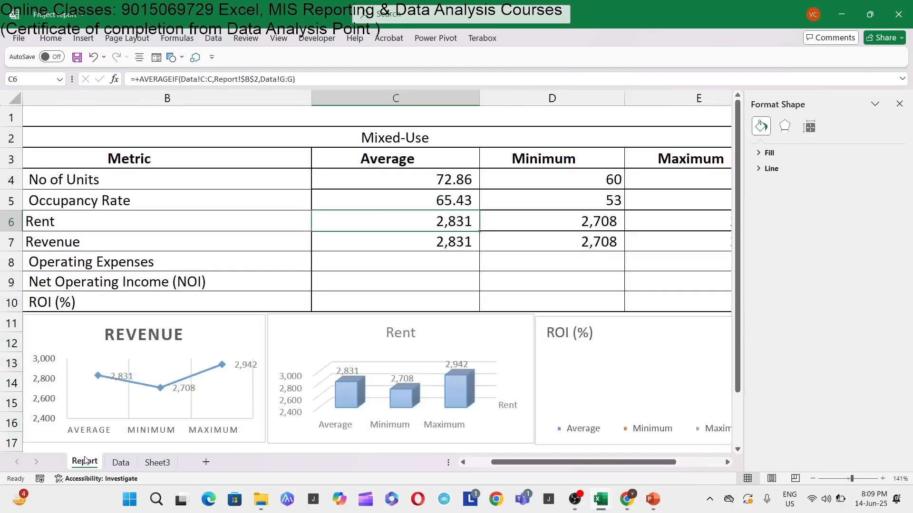
click(447, 244)
key(F2)
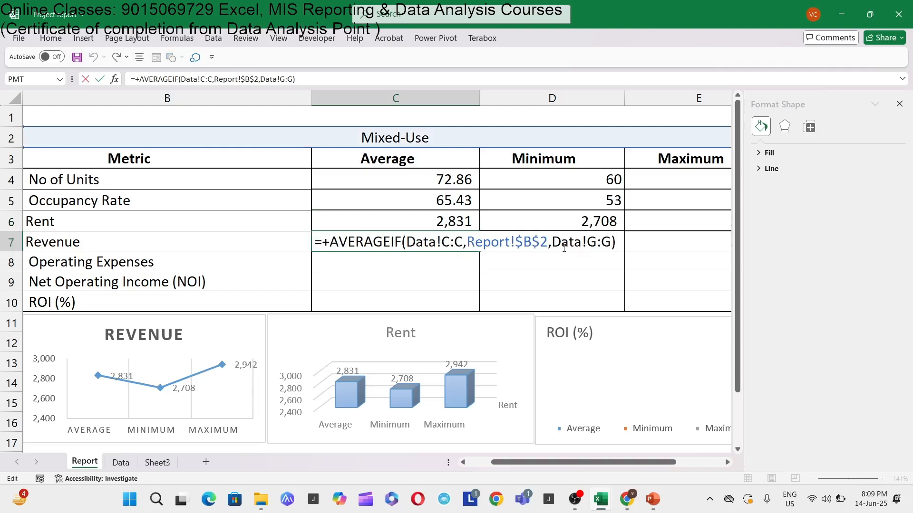
click(595, 245)
key(BackSpace)
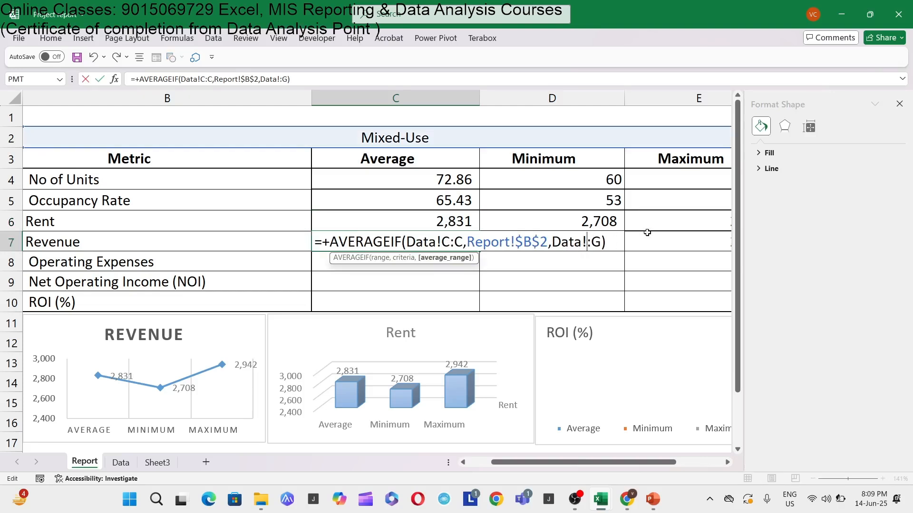
text(g)
key(Delete)
key(Delete)
key(Escape)
key(F2)
key(Left)
key(Left)
key(BackSpace)
key(Escape)
Replace all G:G references with I:I in the Revenue formulas, C7:E7.
key(shift+Right)
key(shift+Right)
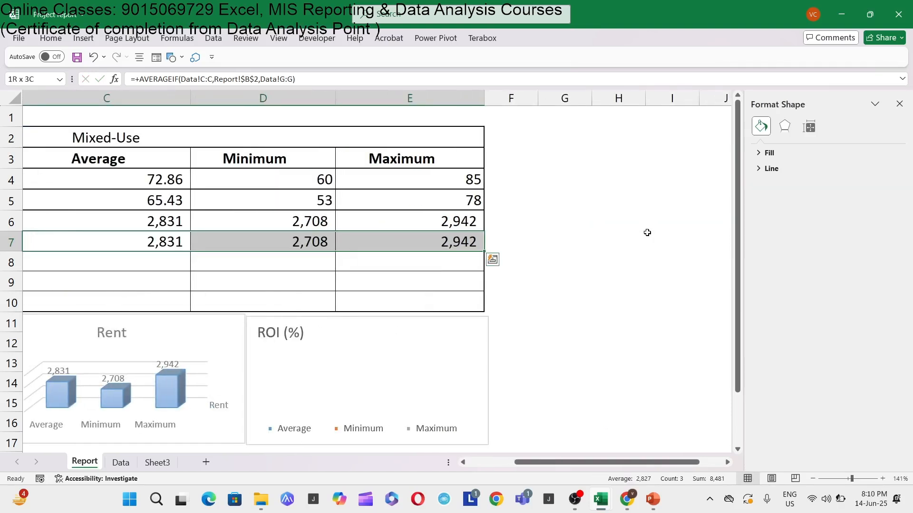
key(ctrl+f)
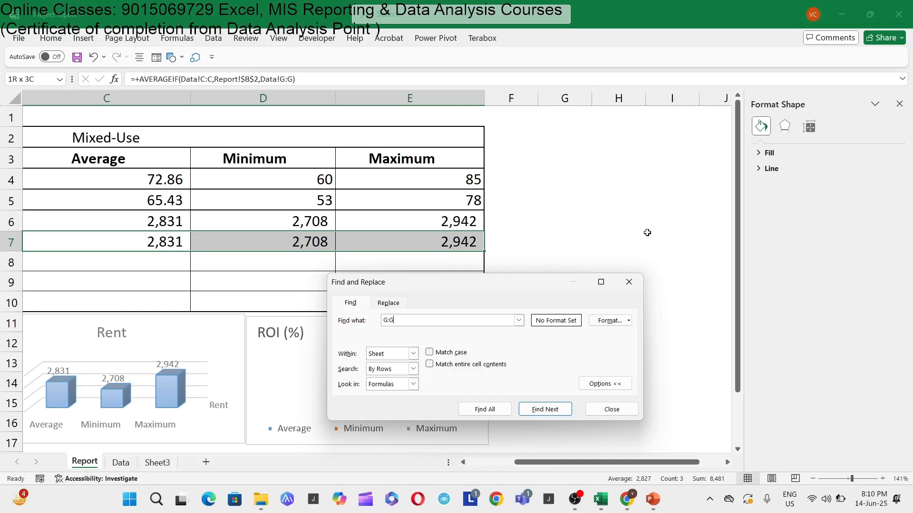
key(alt+p)
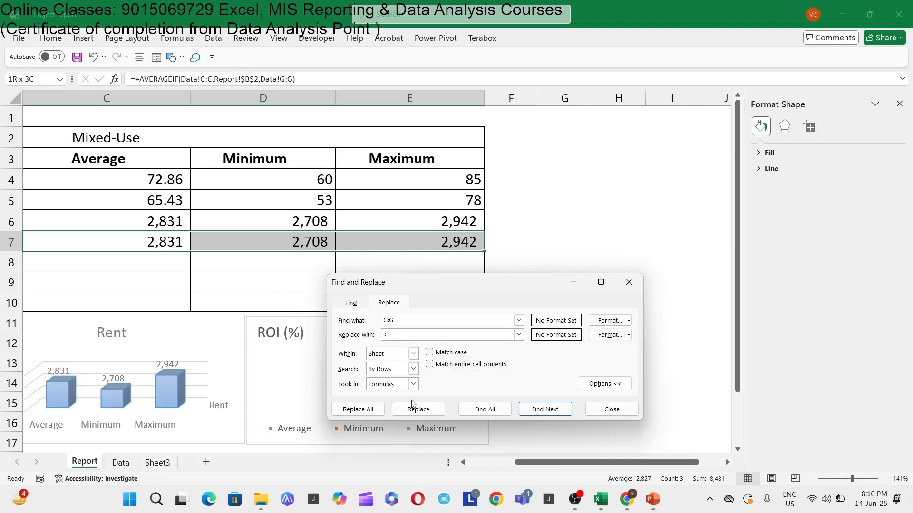
click(349, 408)
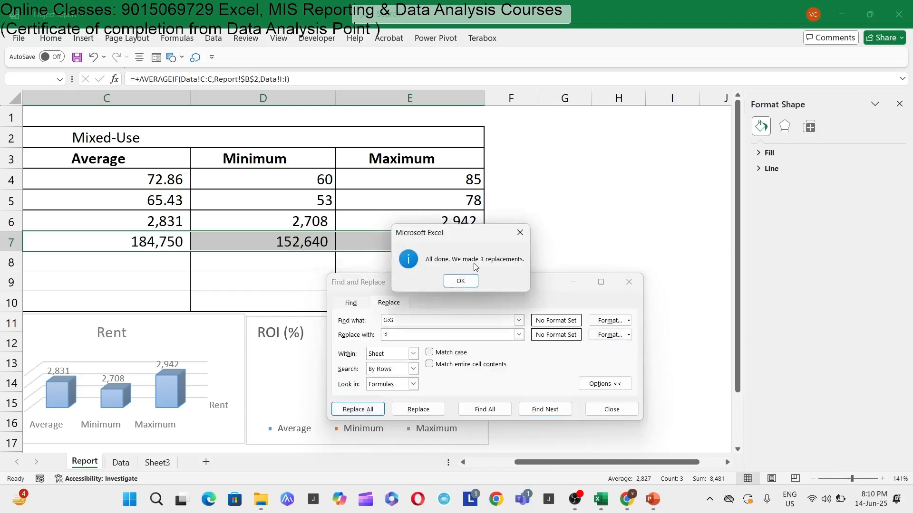
click(465, 281)
click(629, 282)
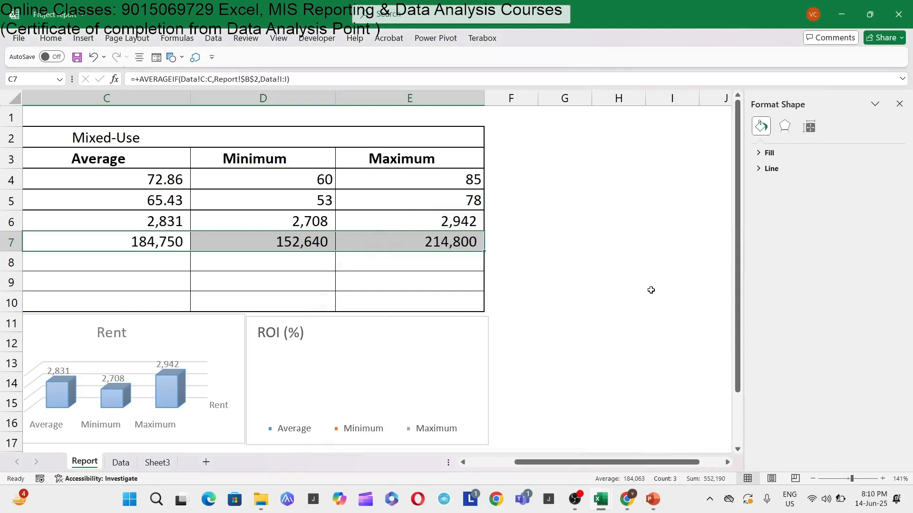
Check the Revenue average, minimum and maximum in C7:E7 against the Revenue line chart.
click(338, 243)
key(Left)
key(Left)
key(Left)
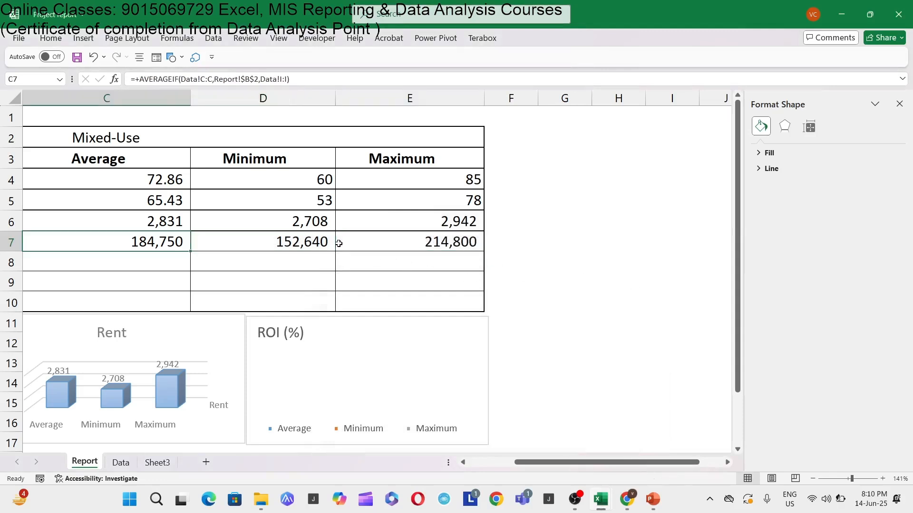
key(Right)
key(Right)
key(Right)
key(Left)
key(Left)
key(Left)
key(Left)
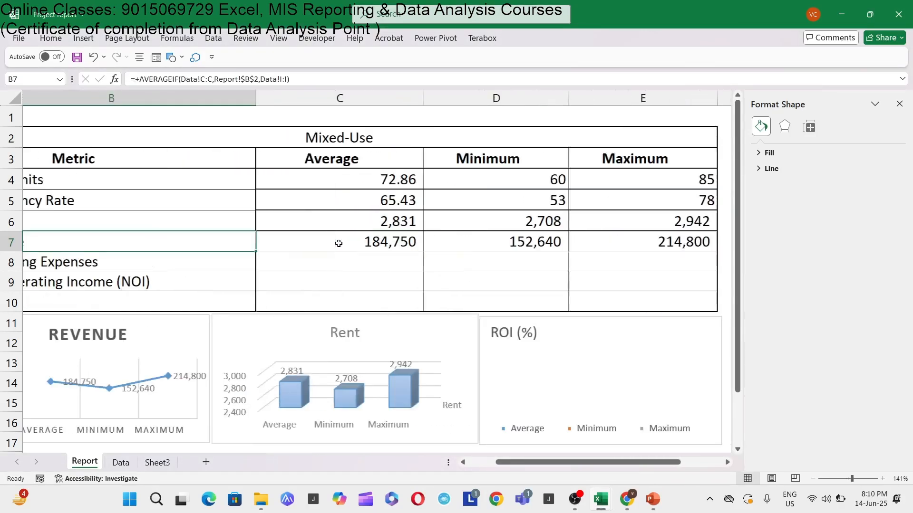
click(277, 347)
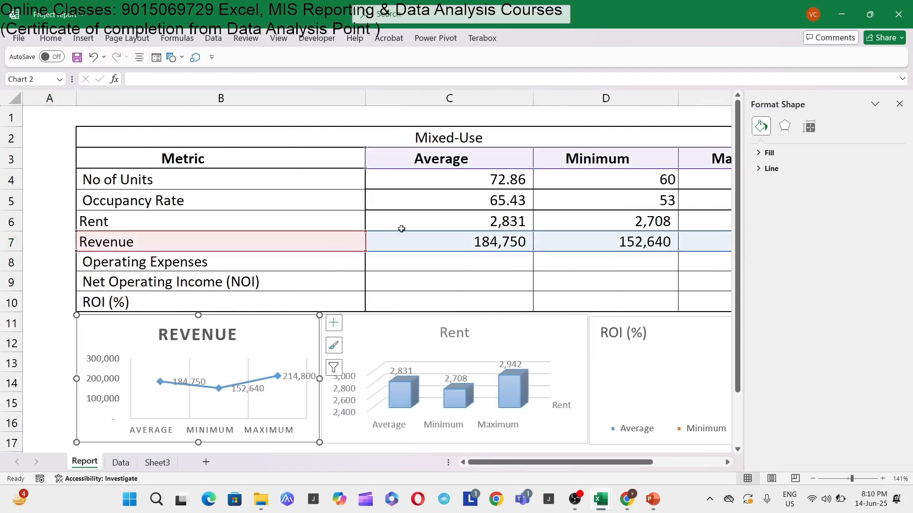
click(478, 242)
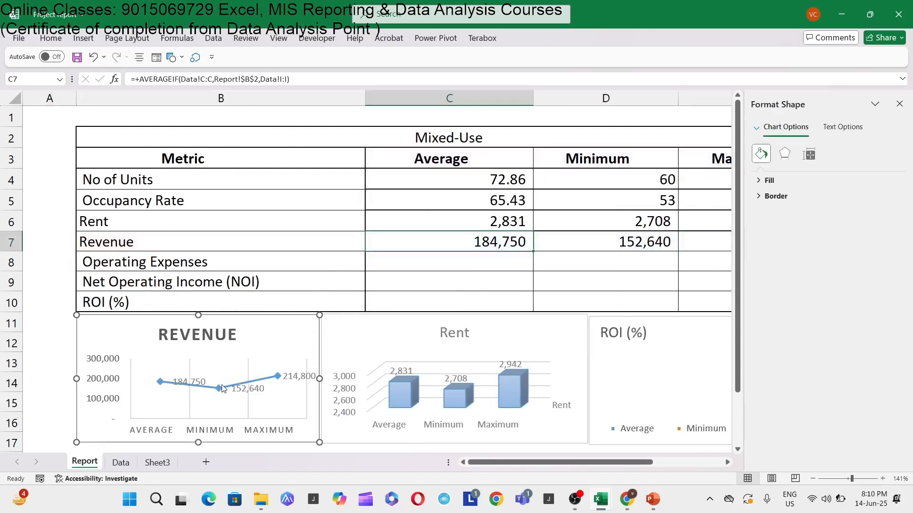
click(542, 242)
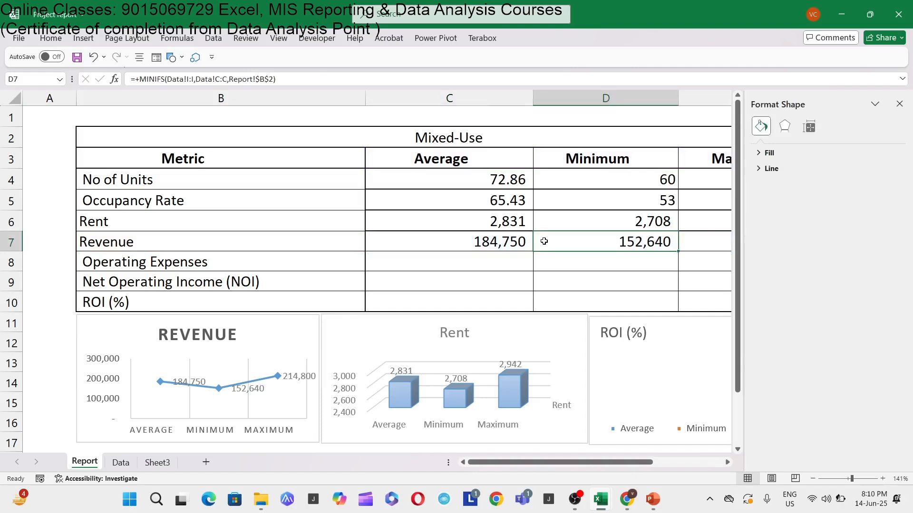
Fill the Revenue formulas from C7:E7 down into the Operating Expenses row, C8:E8.
key(Left)
key(shift+Right)
key(shift+Right)
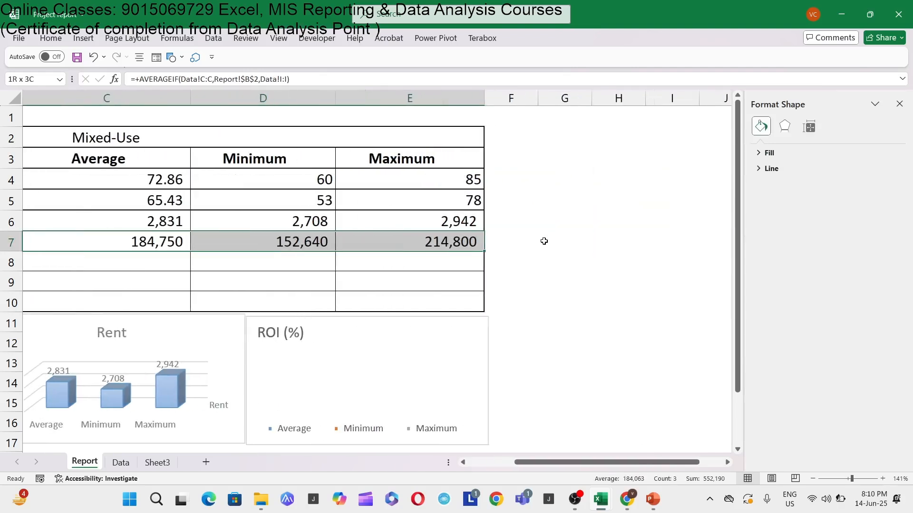
key(shift+Down)
key(ctrl+d)
key(Left)
key(Left)
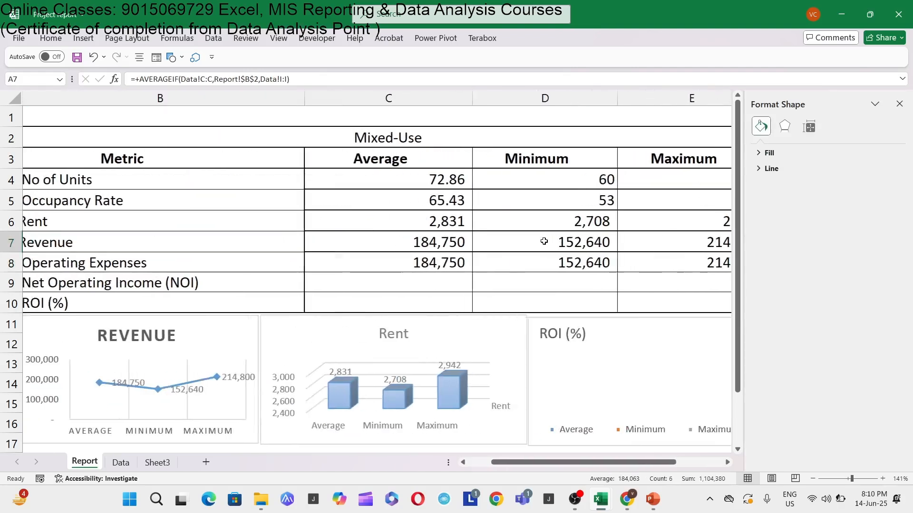
key(Down)
key(Right)
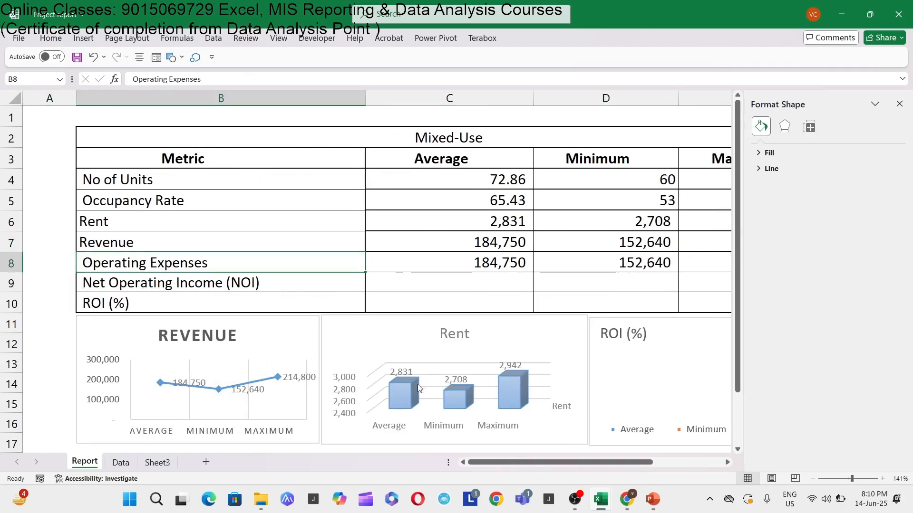
Find the column letter of Operating Expenses on the Data sheet and return to the Report sheet.
click(123, 464)
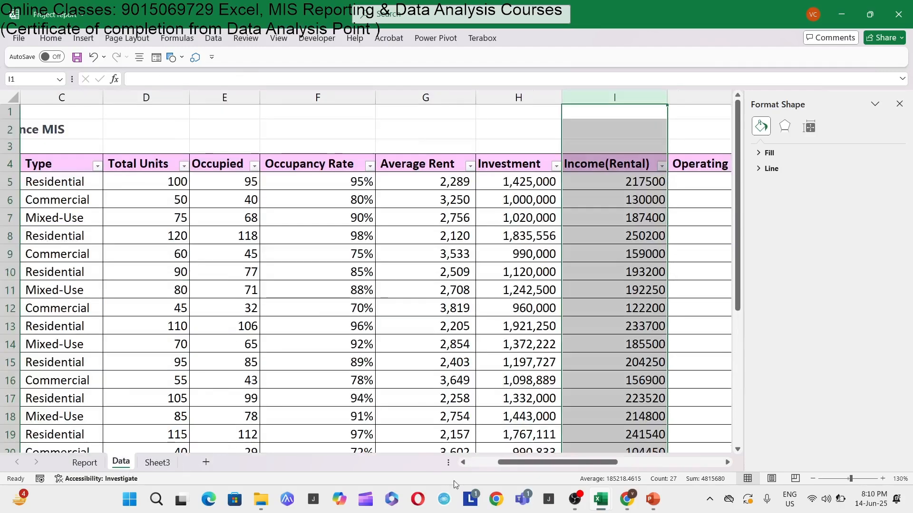
drag(533, 465, 564, 465)
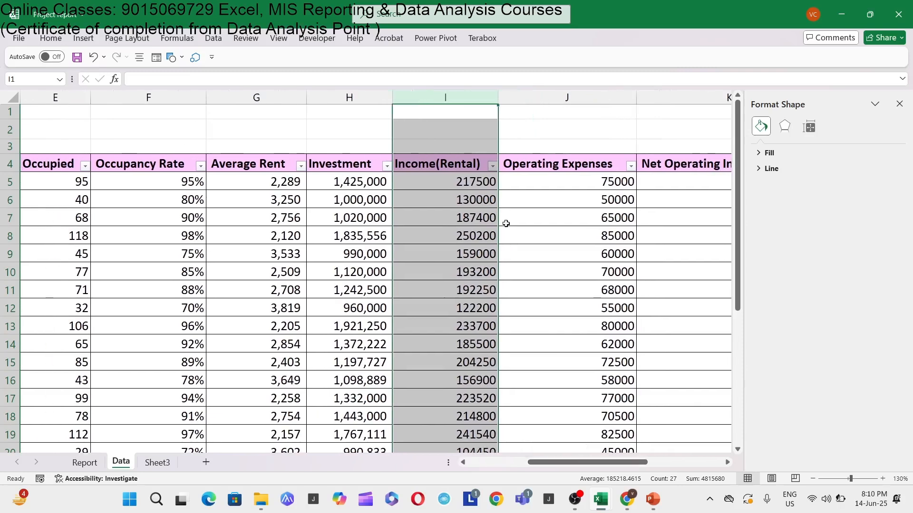
click(559, 98)
click(85, 463)
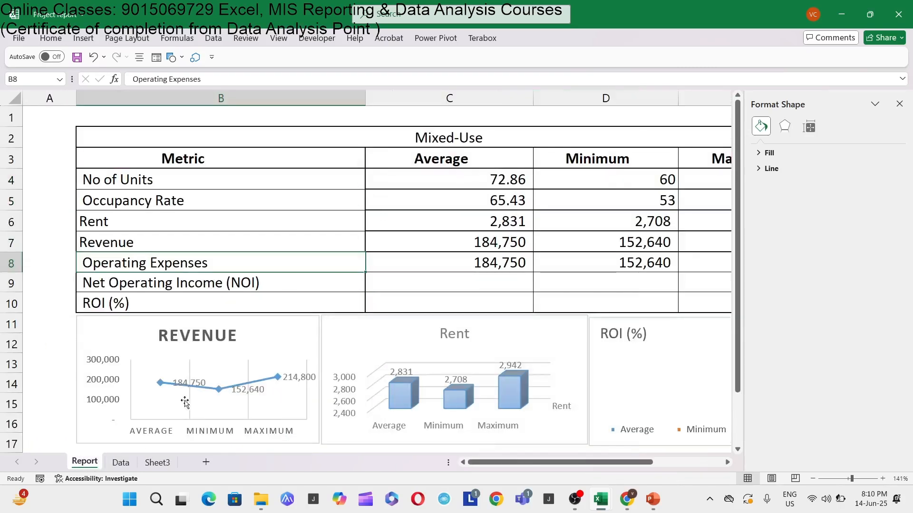
Replace all I:I references with J:J in the Operating Expenses formulas, C8:E8.
click(505, 269)
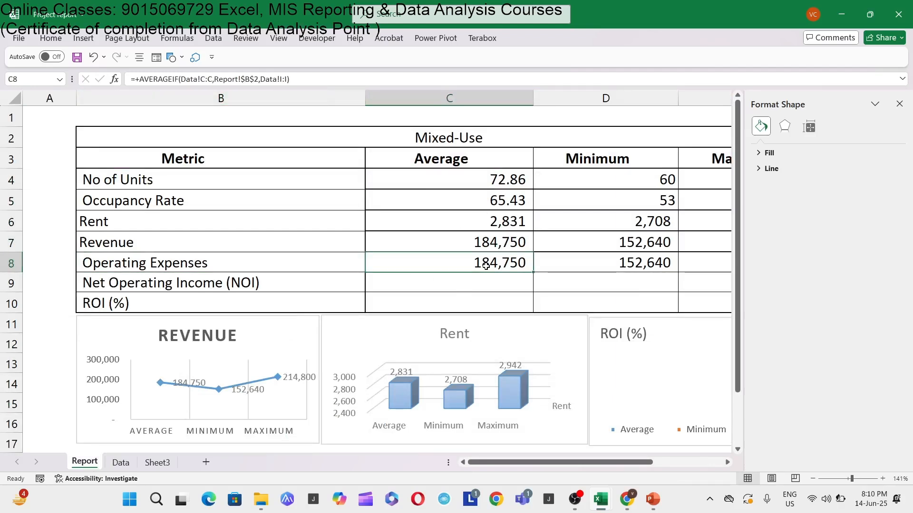
key(Left)
key(Right)
key(ctrl+shift+Right)
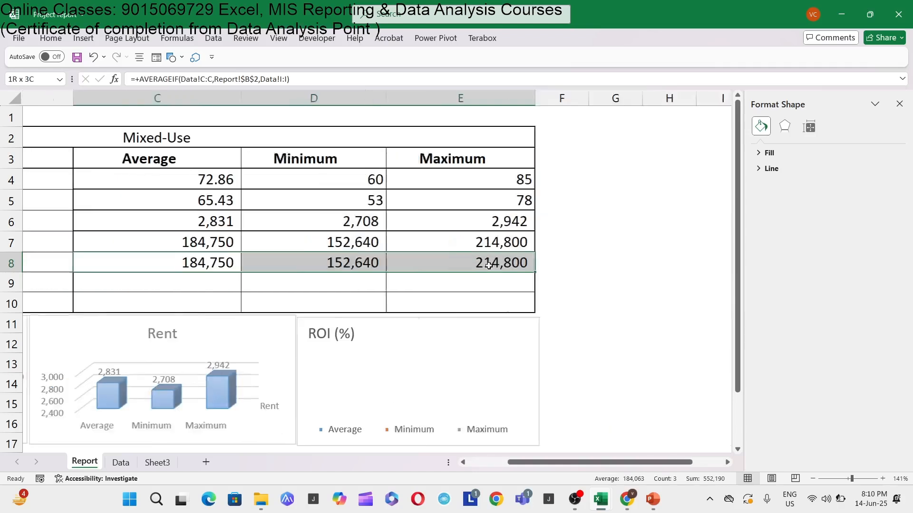
key(ctrl+f)
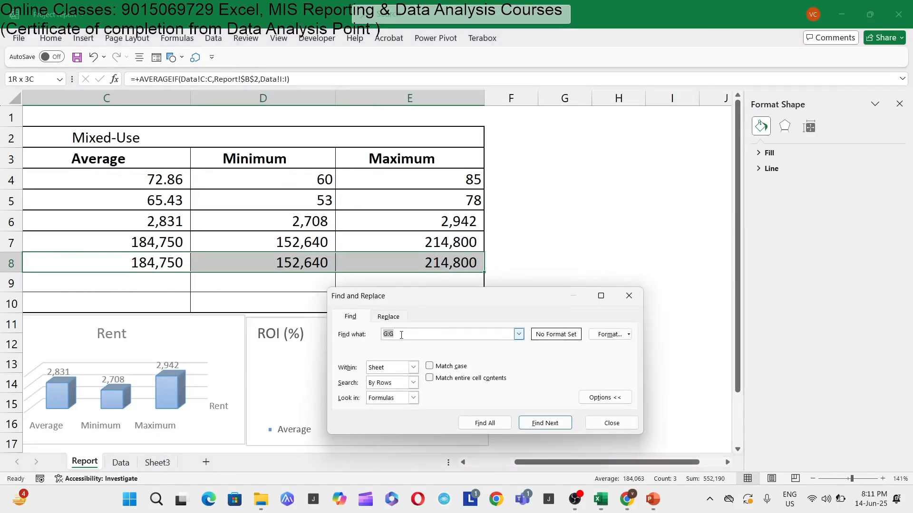
click(403, 317)
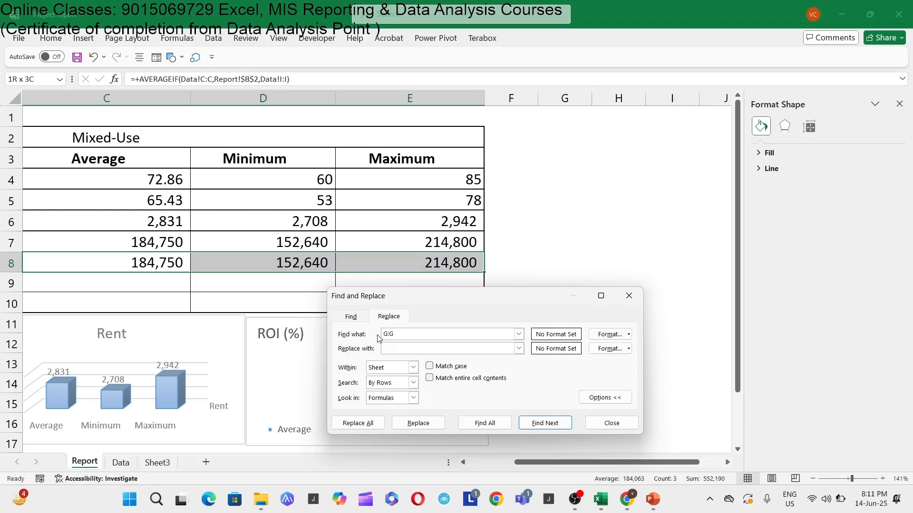
drag(400, 334, 370, 334)
text(I:I)
click(122, 463)
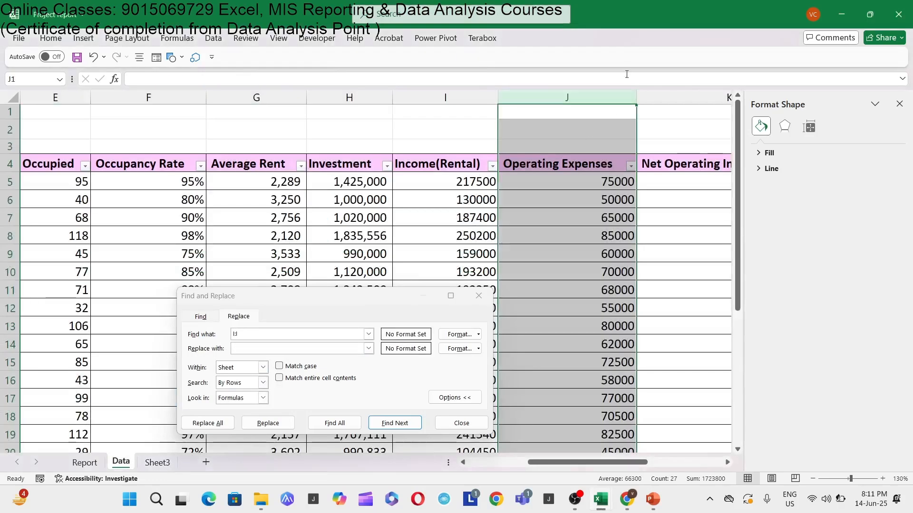
click(85, 463)
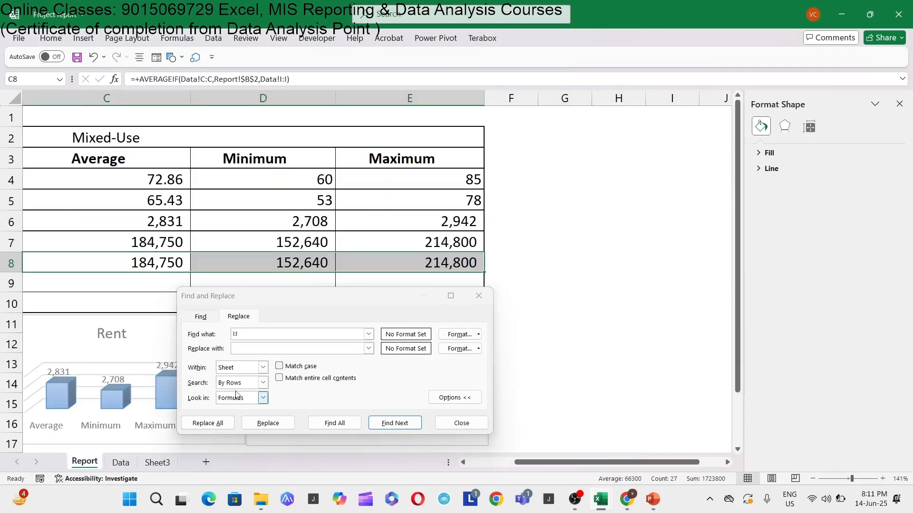
click(263, 349)
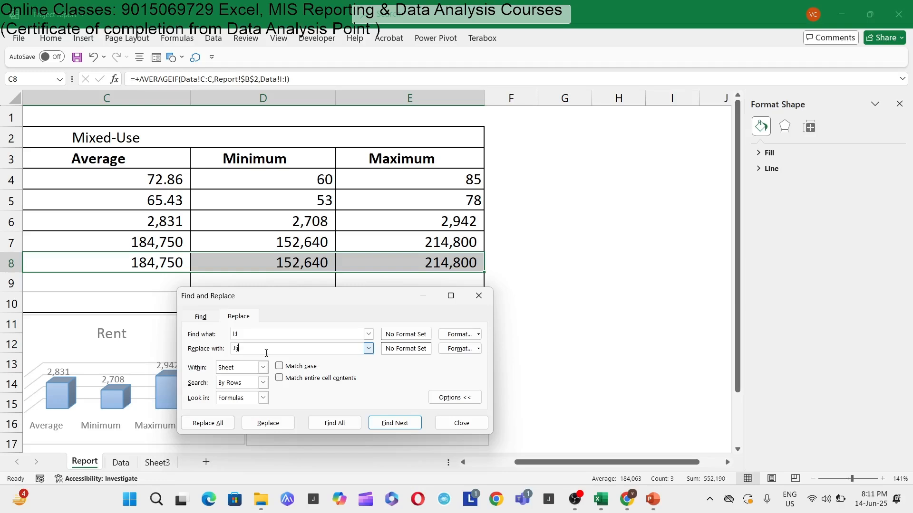
click(208, 423)
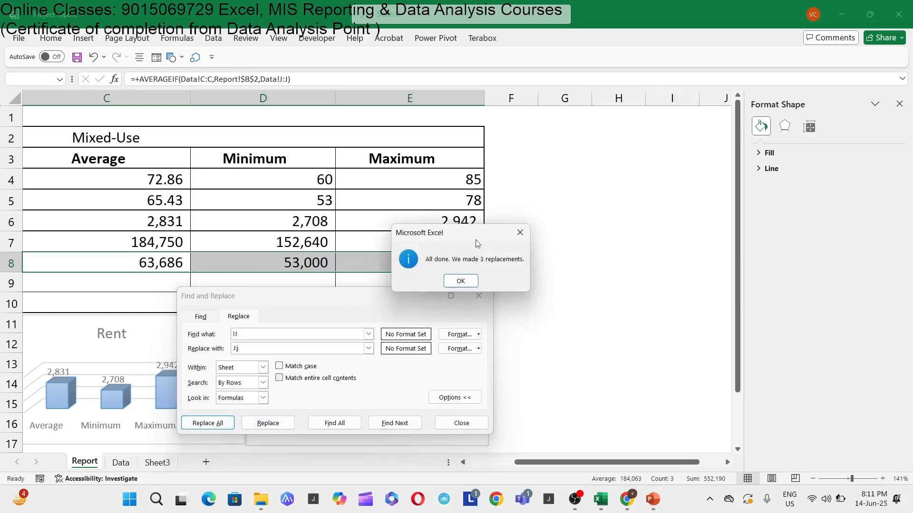
click(469, 283)
key(Escape)
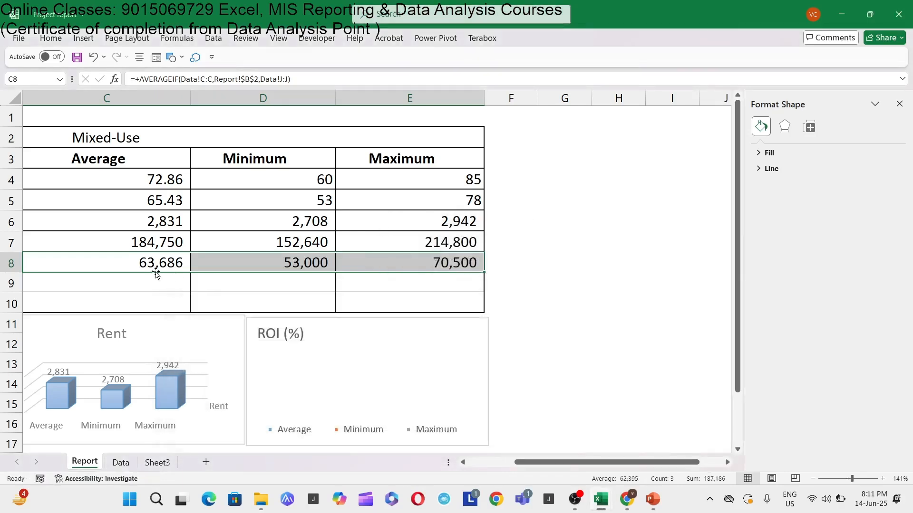
Copy the Operating Expenses formulas from C8:E8 into the Net Operating Income (NOI) row, C9:E9.
scroll(302, 247, left, 3)
key(Left)
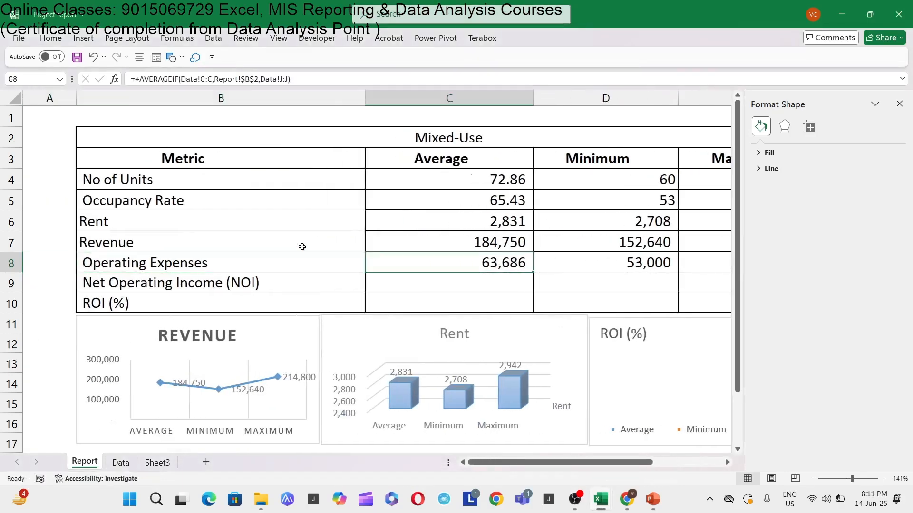
key(Right)
key(Down)
key(Left)
key(Up)
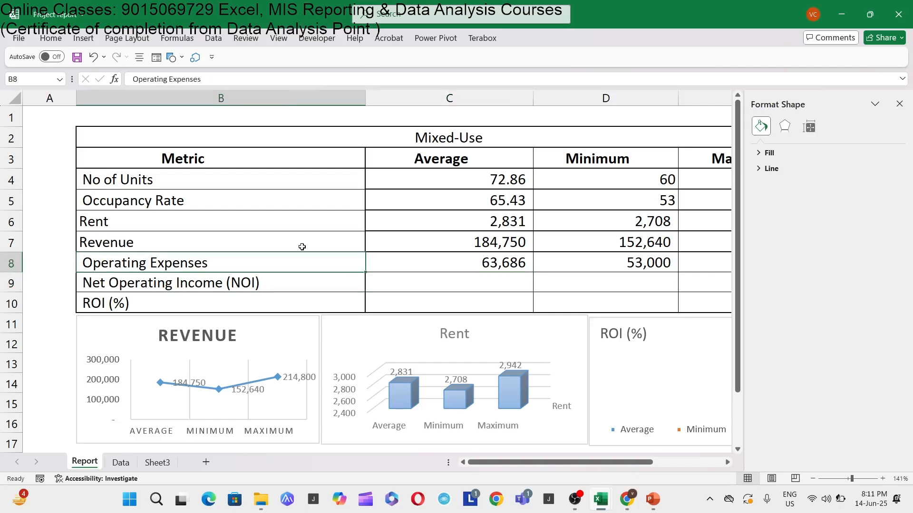
key(Right)
key(ctrl+shift+Right)
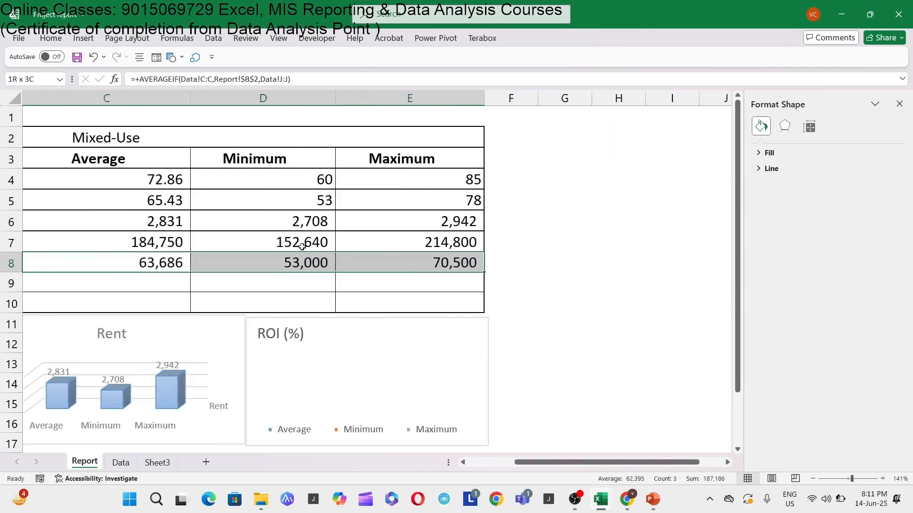
key(ctrl+c)
key(Down)
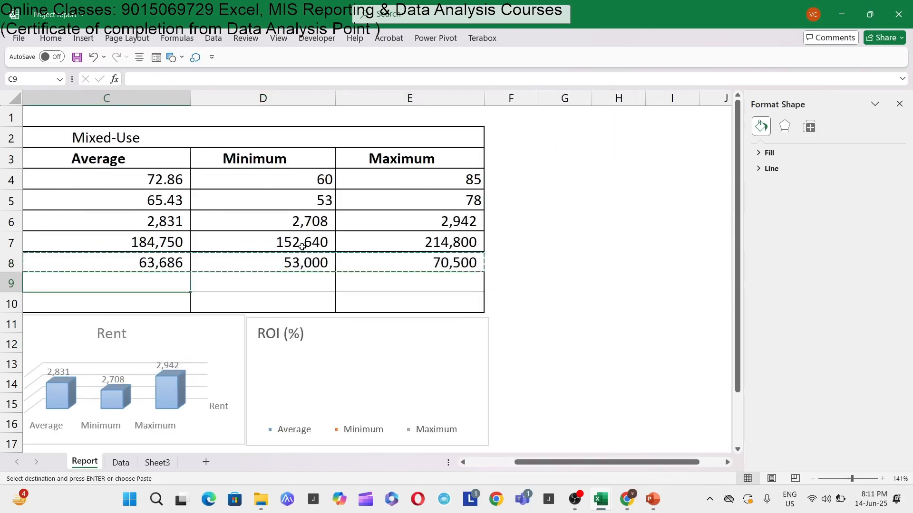
key(ctrl+v)
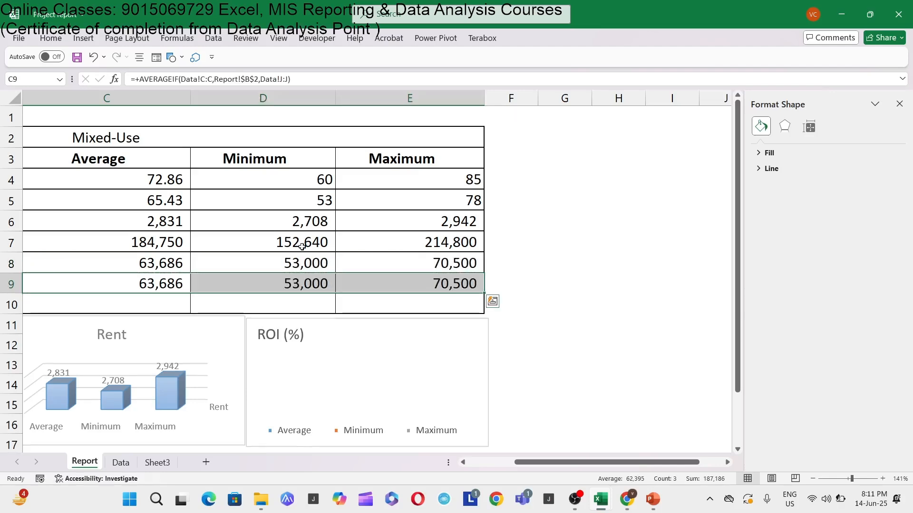
Find the column letter of Net Operating Income (NOI) on the Data sheet and return to the Report sheet.
key(ctrl+Page_Down)
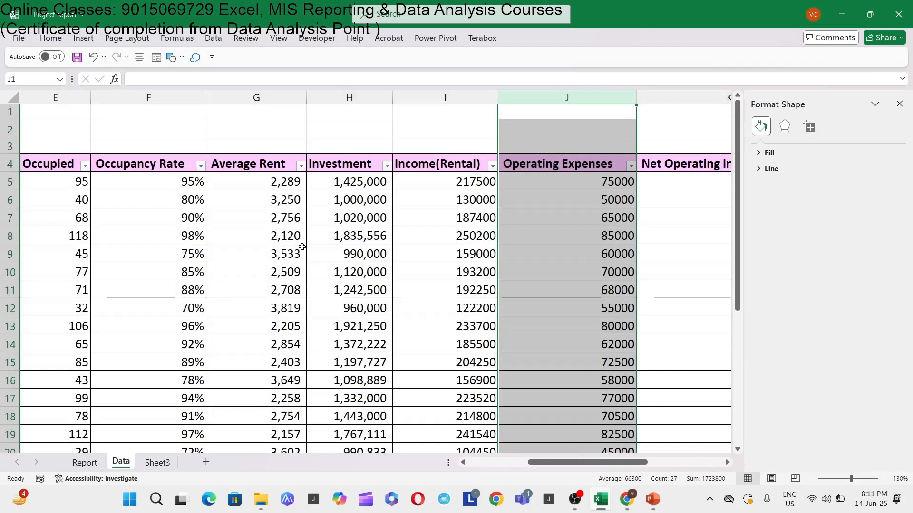
key(Right)
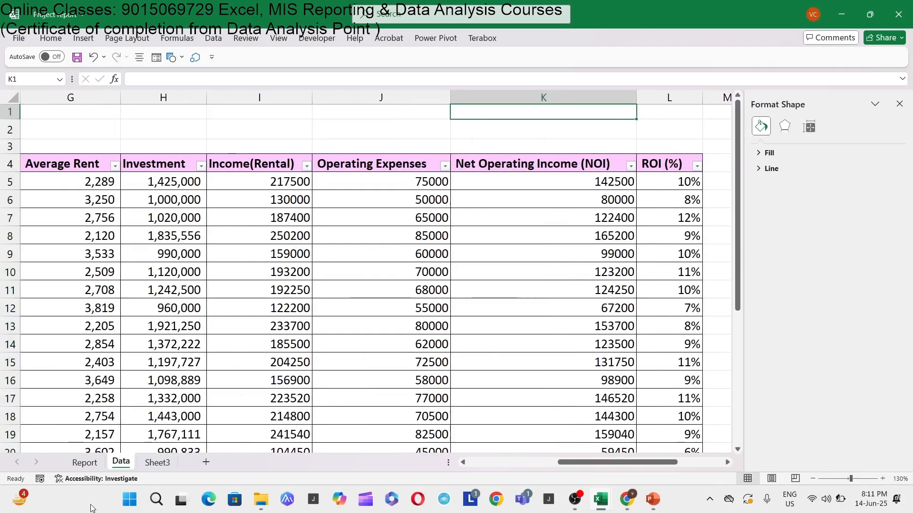
click(85, 463)
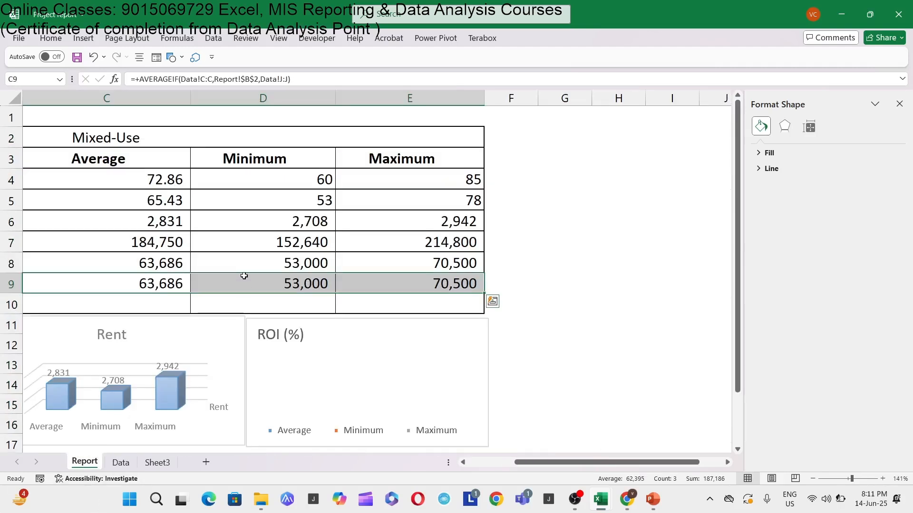
Replace all J:J references with K:K in the Net Operating Income (NOI) formulas, C9:E9.
key(ctrl+f)
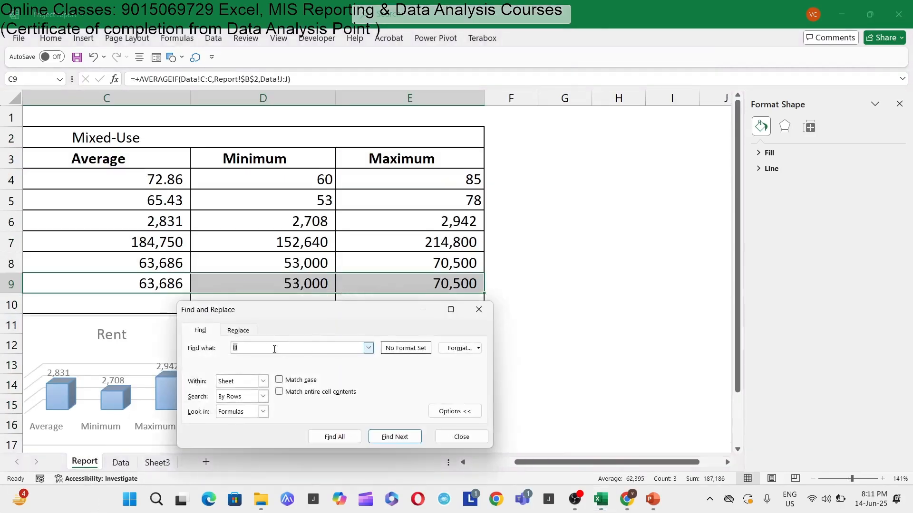
click(238, 330)
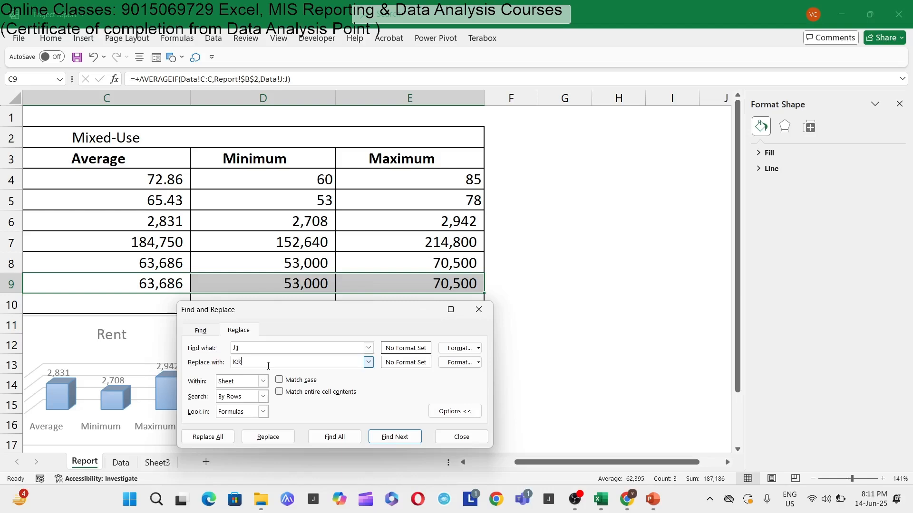
click(216, 436)
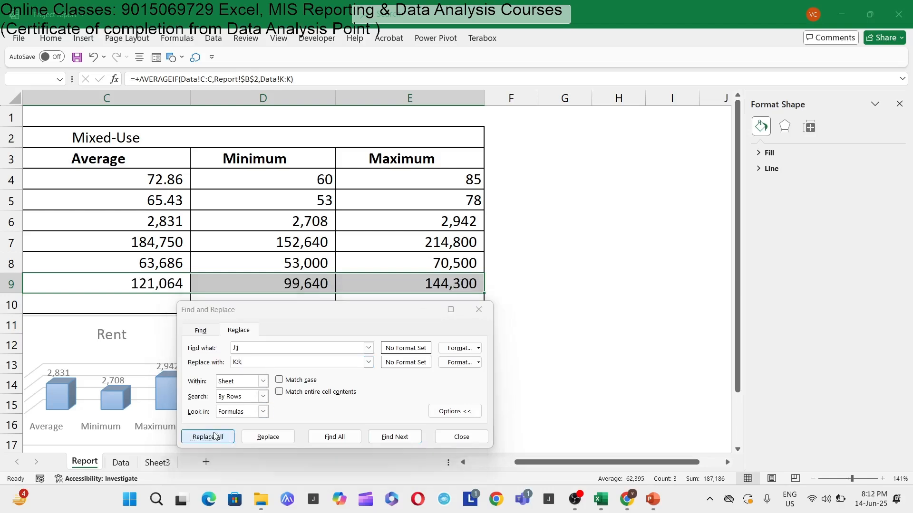
key(Escape)
key(Escape)
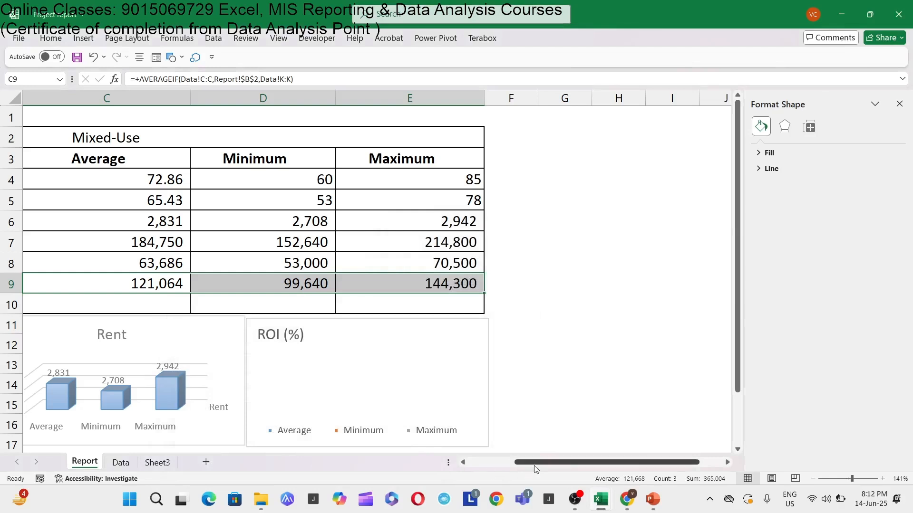
Copy the Net Operating Income (NOI) formulas from C9:E9 into the ROI (%) row, C10:E10.
drag(534, 464, 505, 467)
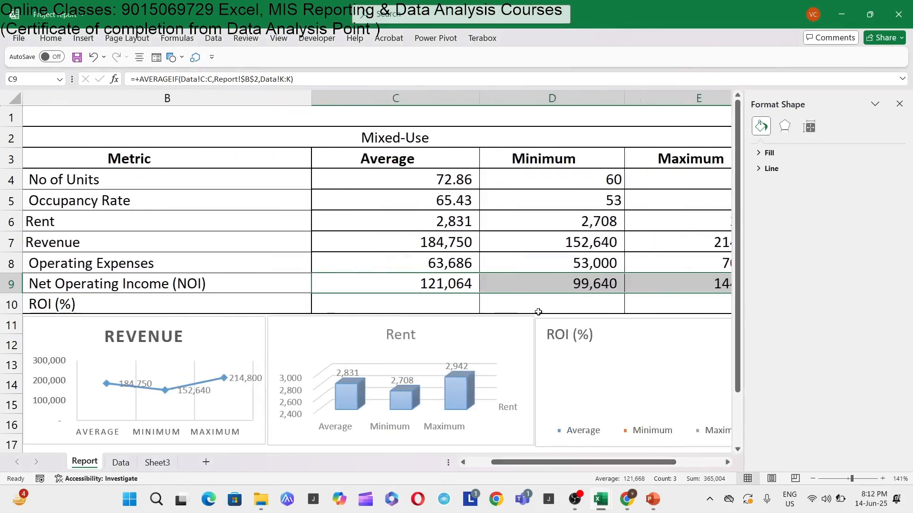
key(ctrl+c)
click(464, 296)
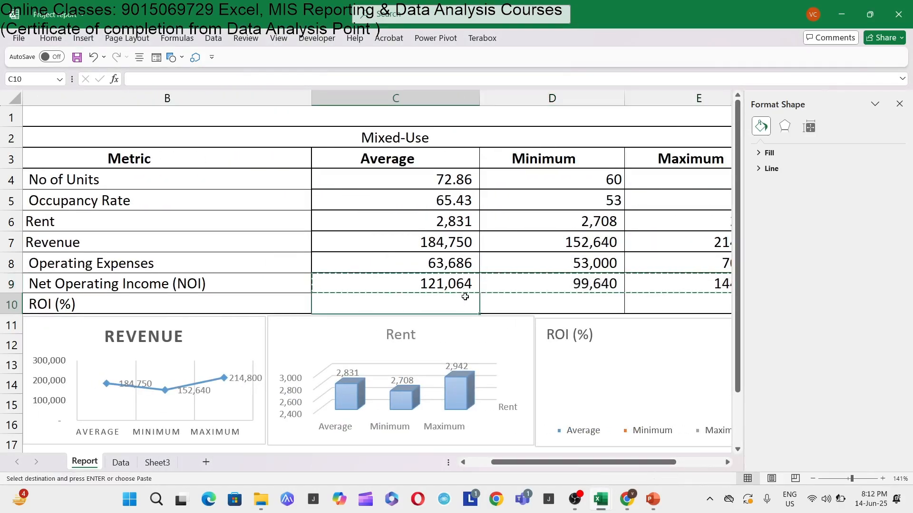
key(ctrl+v)
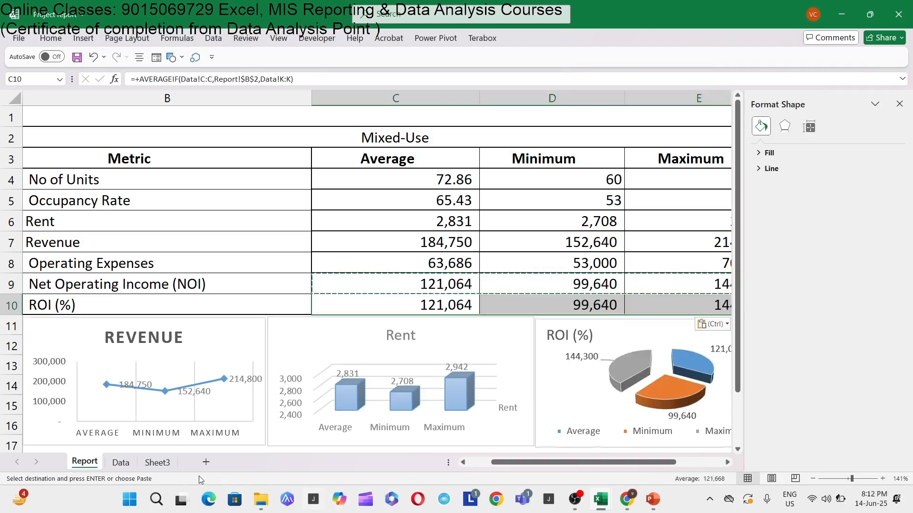
Find the column letter of ROI (%) on the Data sheet and return to the Report sheet.
click(175, 464)
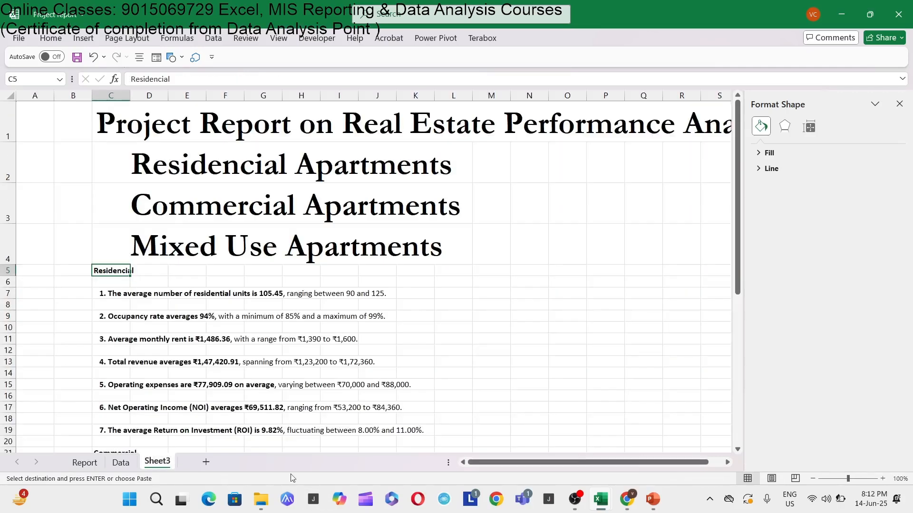
click(124, 463)
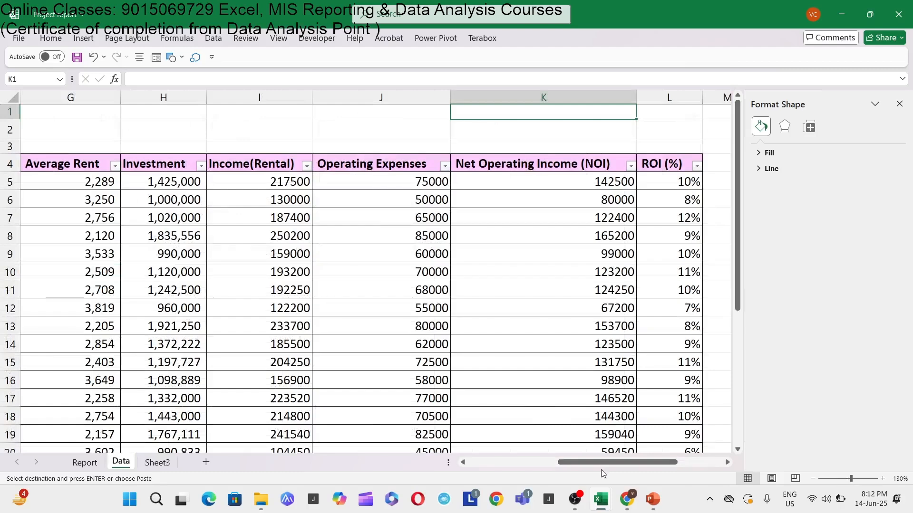
click(76, 468)
Replace all K:K references with L:L in the ROI (%) formulas, C10:E10.
drag(432, 299, 673, 310)
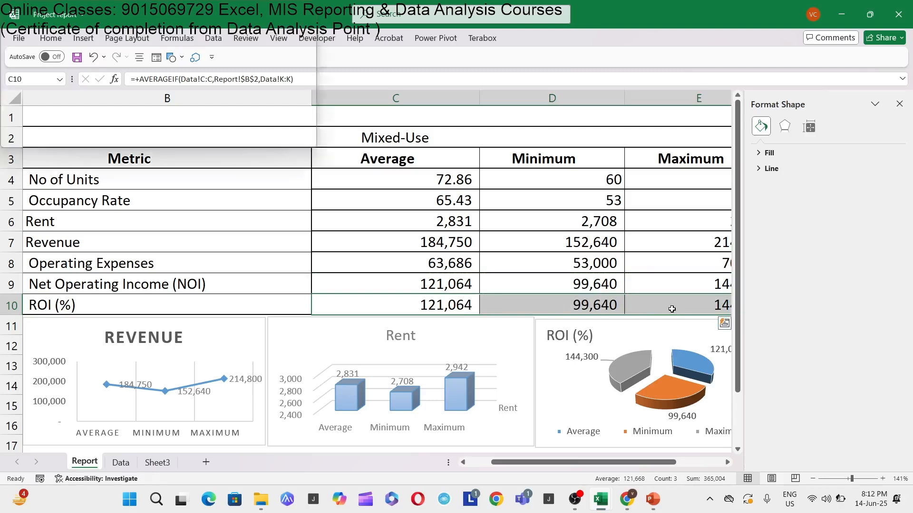
key(ctrl+f)
click(247, 349)
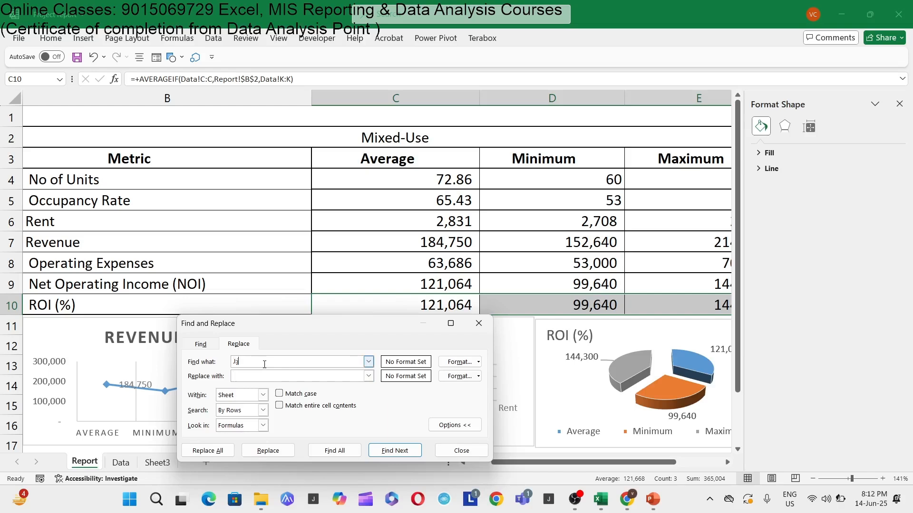
text(K:k)
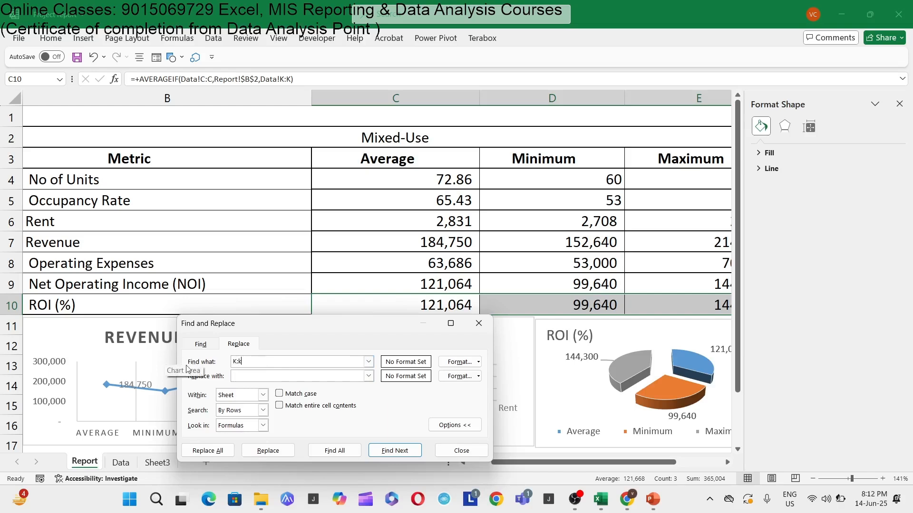
click(255, 379)
click(209, 454)
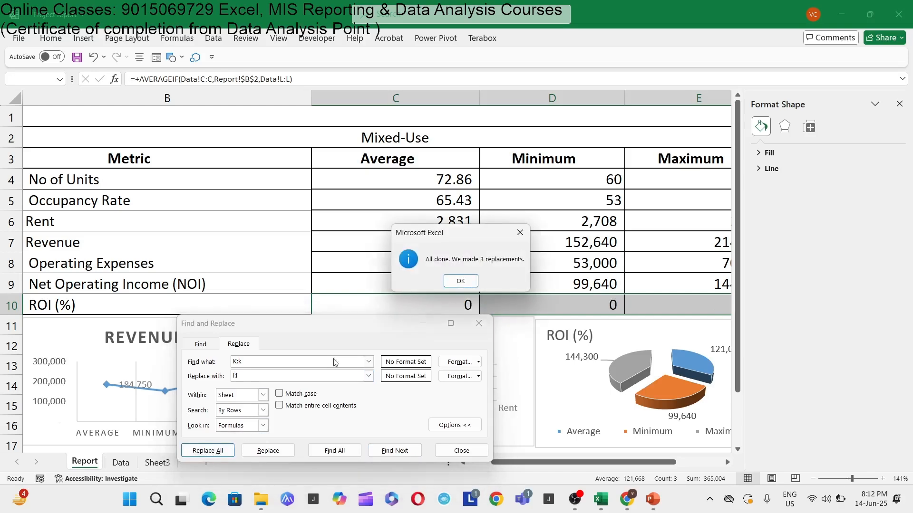
click(460, 281)
key(Escape)
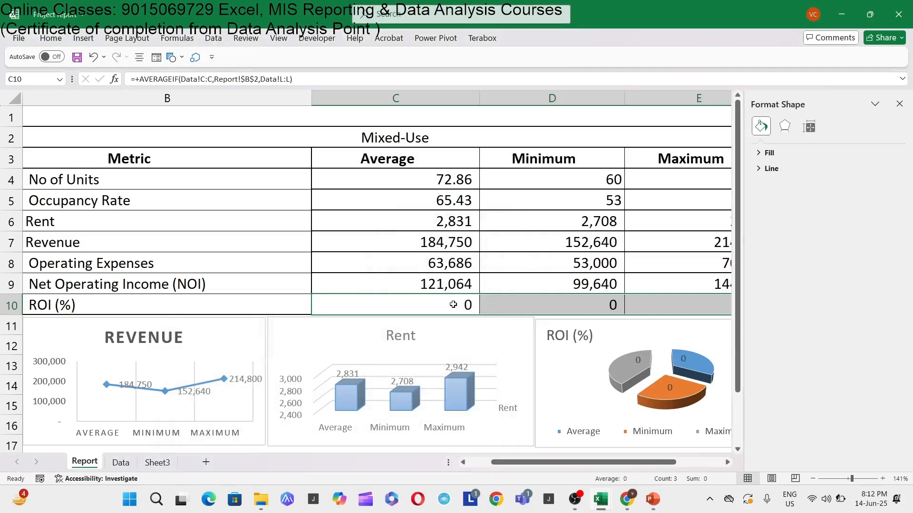
Format the ROI (%) cells C10:E10 as percentages.
key(alt+h)
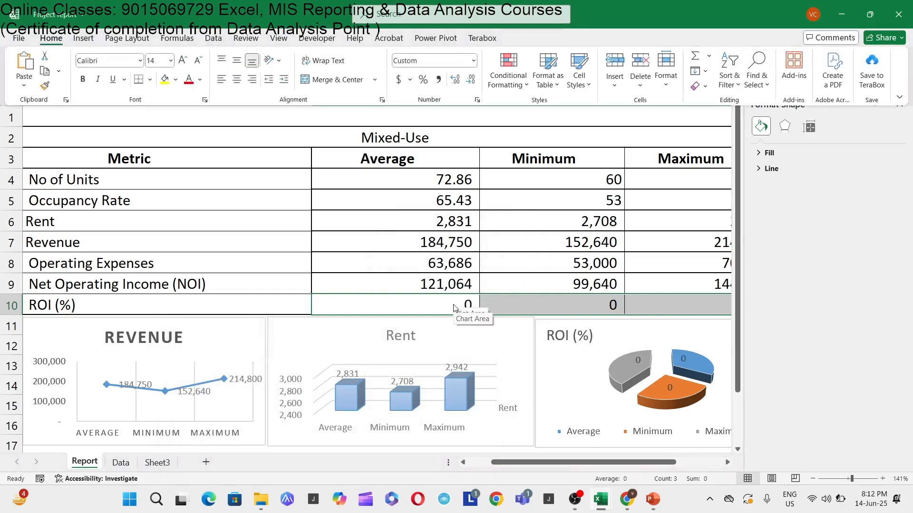
key(p)
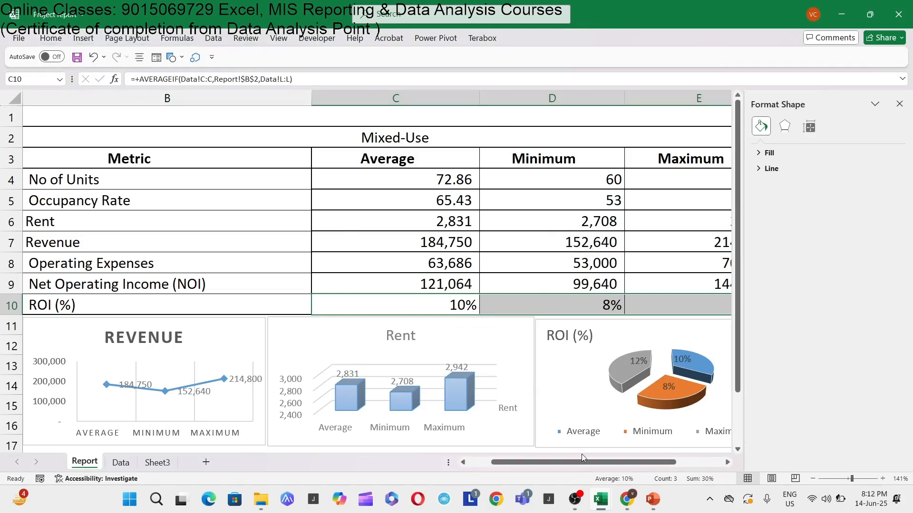
drag(582, 462, 606, 463)
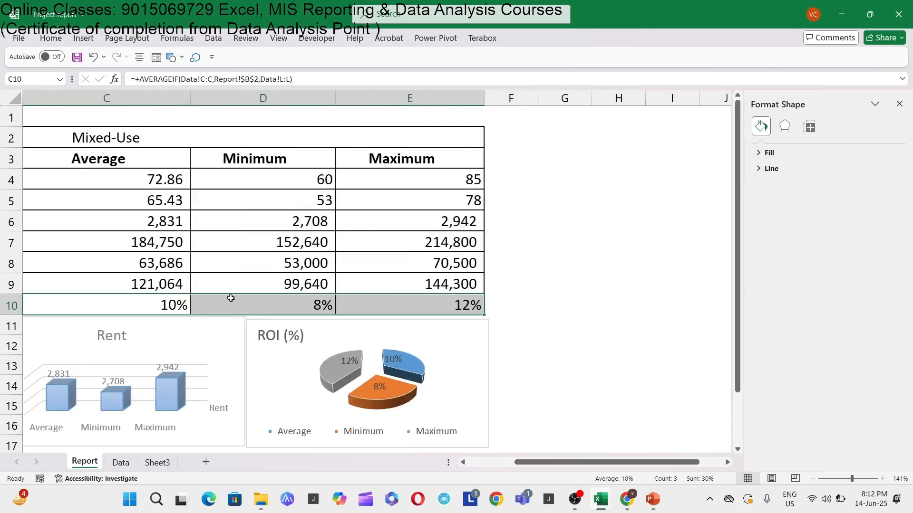
Review the ROI (%) formulas in C10, D10 and E10 and the property type heading in B2.
click(147, 299)
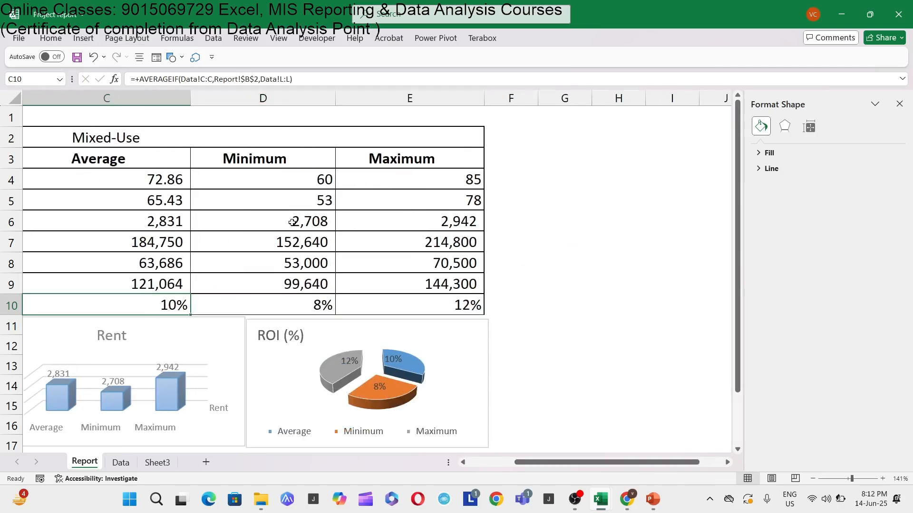
click(284, 304)
click(457, 309)
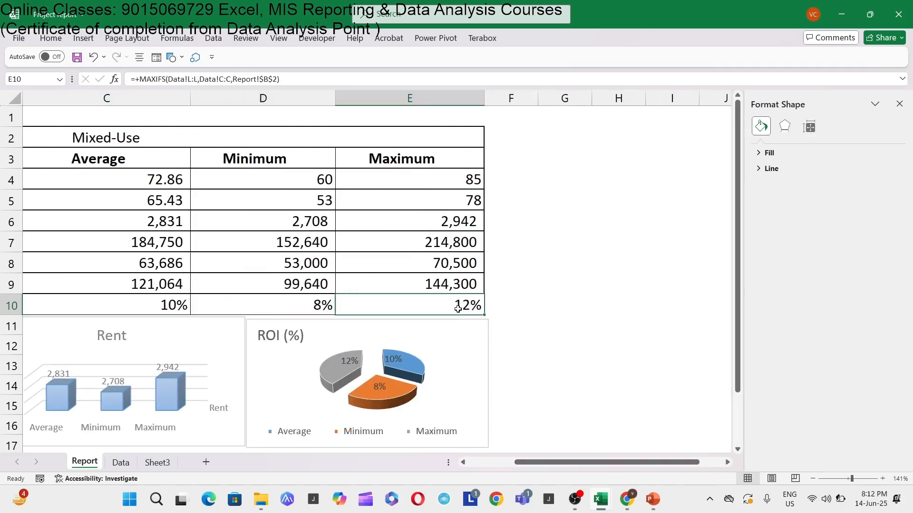
drag(555, 463, 532, 467)
click(463, 138)
click(379, 304)
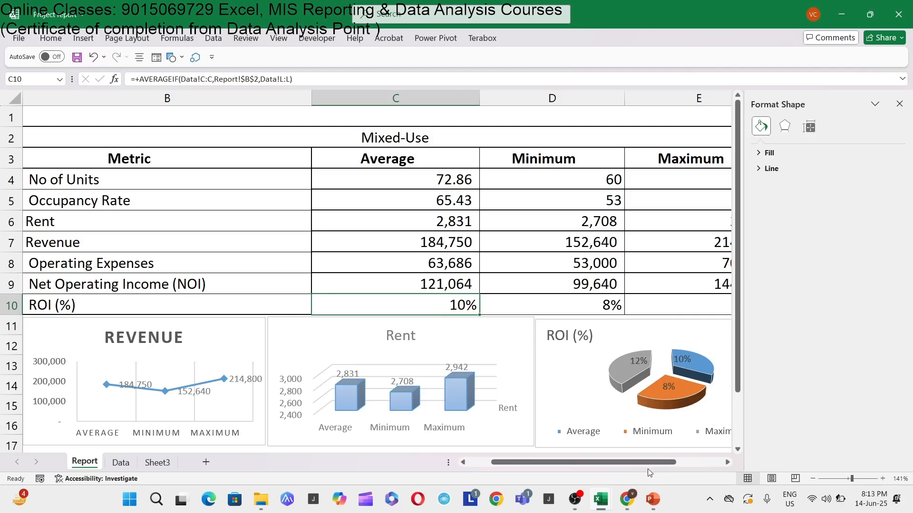
drag(690, 463, 686, 466)
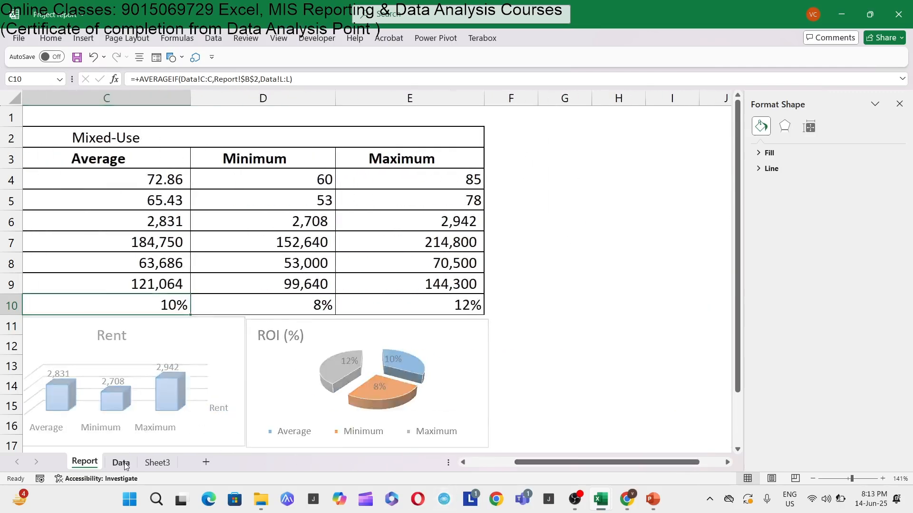
Filter the Type column on the Data sheet to show only Mixed-Use properties.
click(124, 463)
click(385, 181)
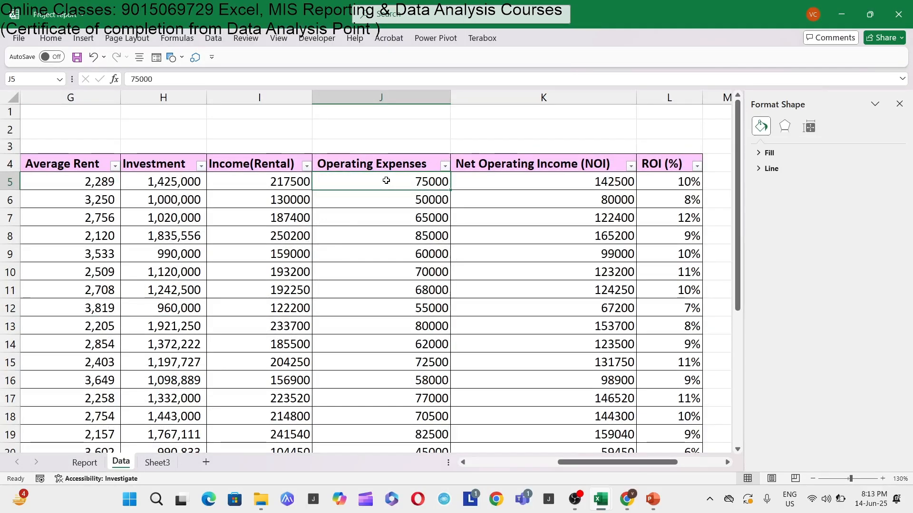
key(ctrl+Left)
key(Right)
key(Up)
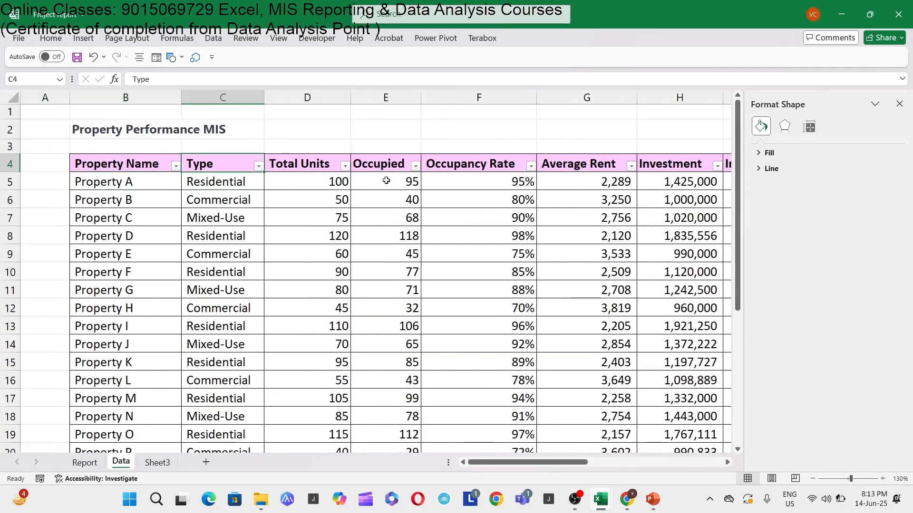
key(alt+Down)
key(Down)
key(Down)
key(Down)
key(Down)
key(Down)
key(Down)
key(Down)
key(space)
key(Down)
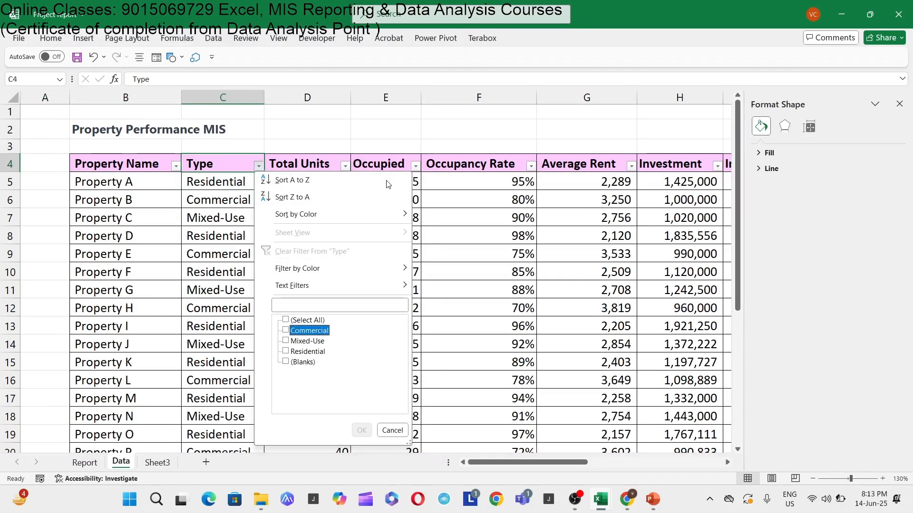
key(Down)
key(space)
key(Return)
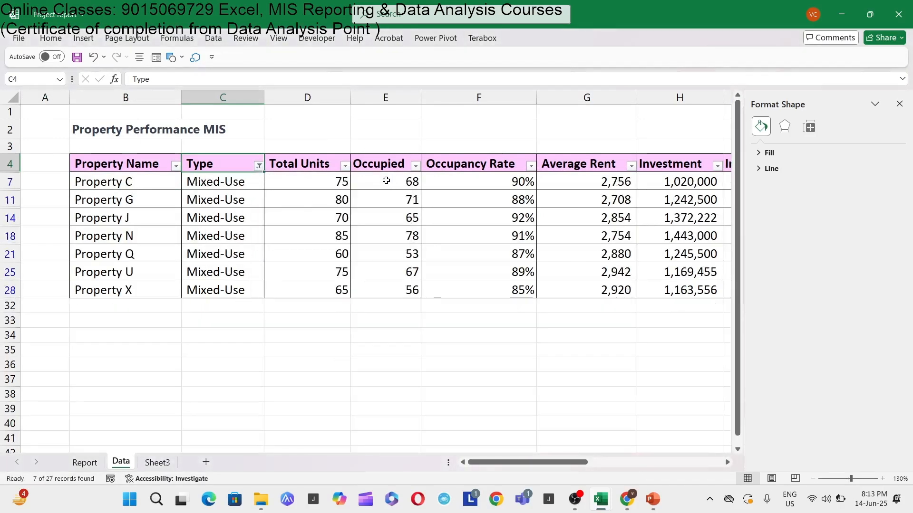
Select the filtered Mixed-Use values in the ROI (%) column on the Data sheet to check their average.
key(ctrl+Right)
key(Down)
key(Up)
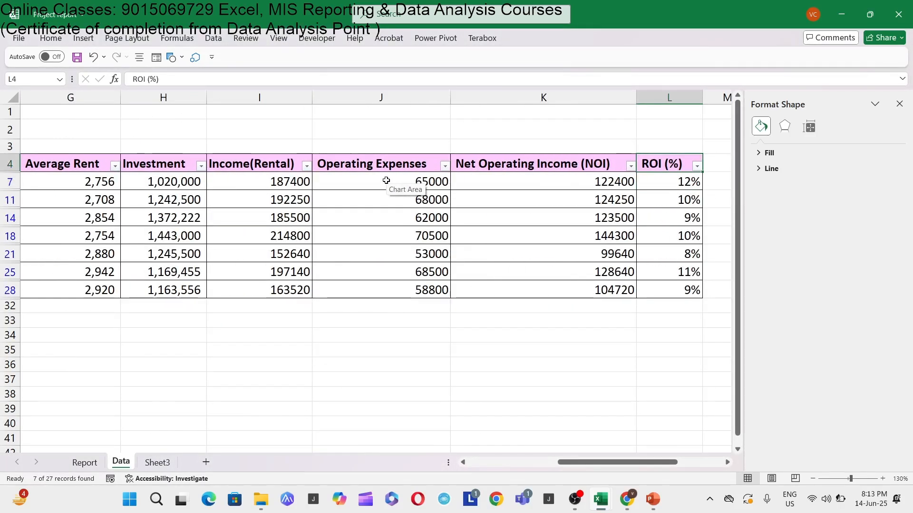
key(alt+Down)
key(Down)
key(Down)
key(Down)
key(Down)
key(Escape)
key(Down)
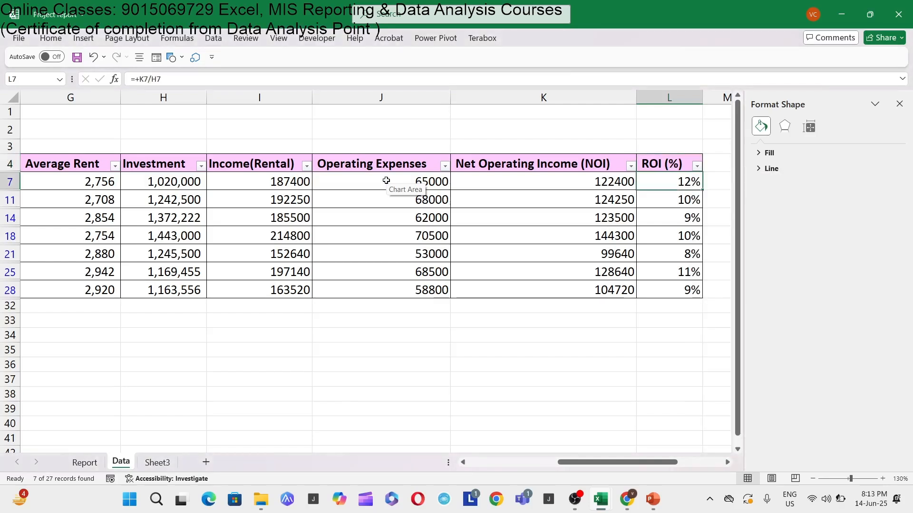
key(ctrl+shift+Down)
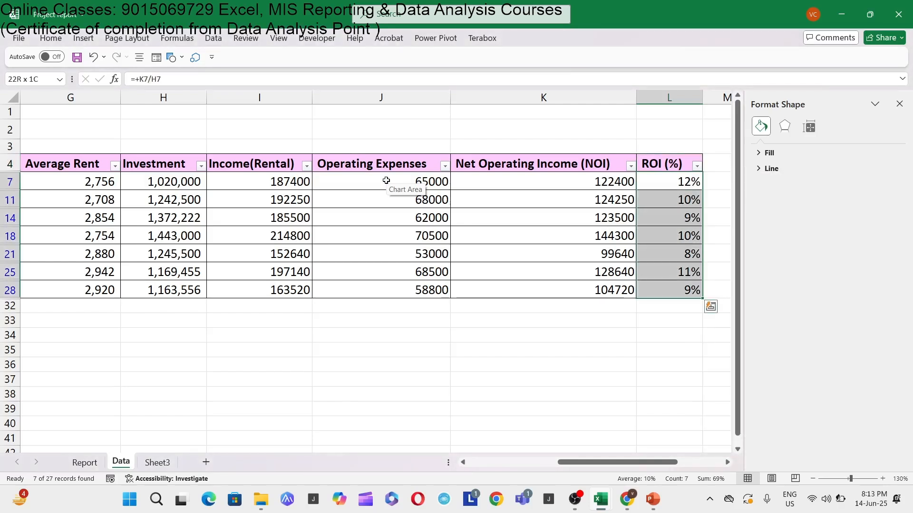
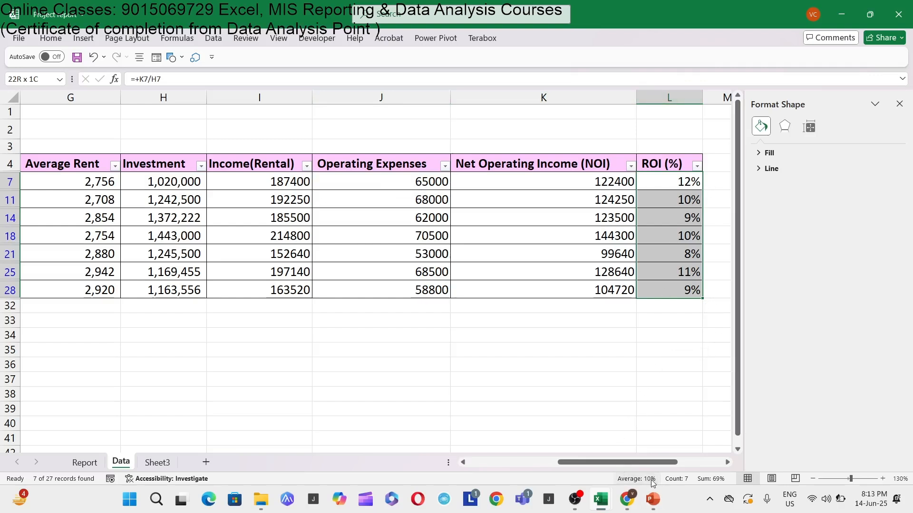
Check the lowest and highest Mixed-Use values in the ROI (%) column's filter list, keeping all values included.
click(647, 366)
click(705, 165)
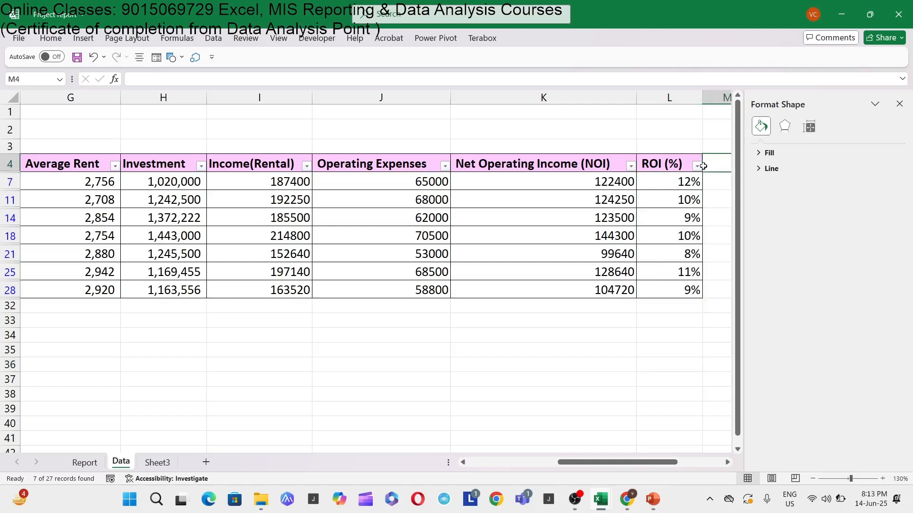
click(694, 166)
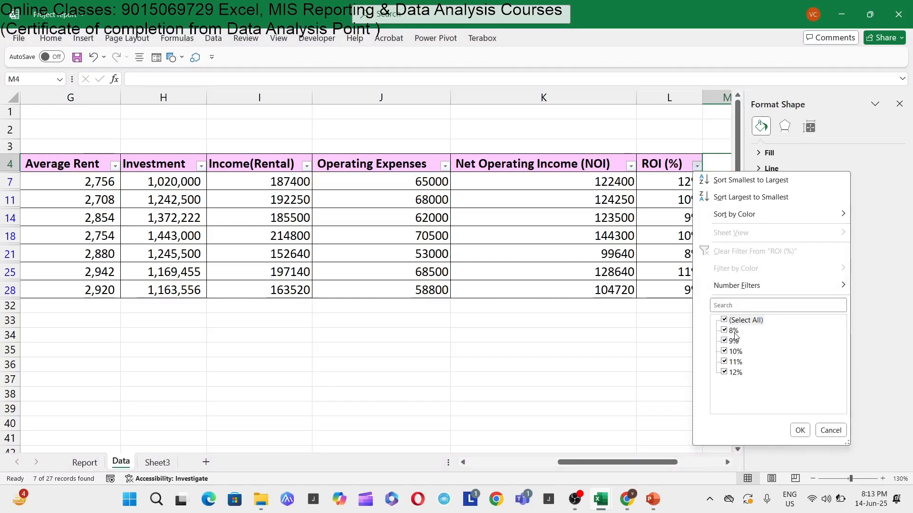
click(800, 430)
Compare the ROI (%) minimum and maximum in D10 and E10 on the Report sheet, and select the property type heading in B2.
click(85, 463)
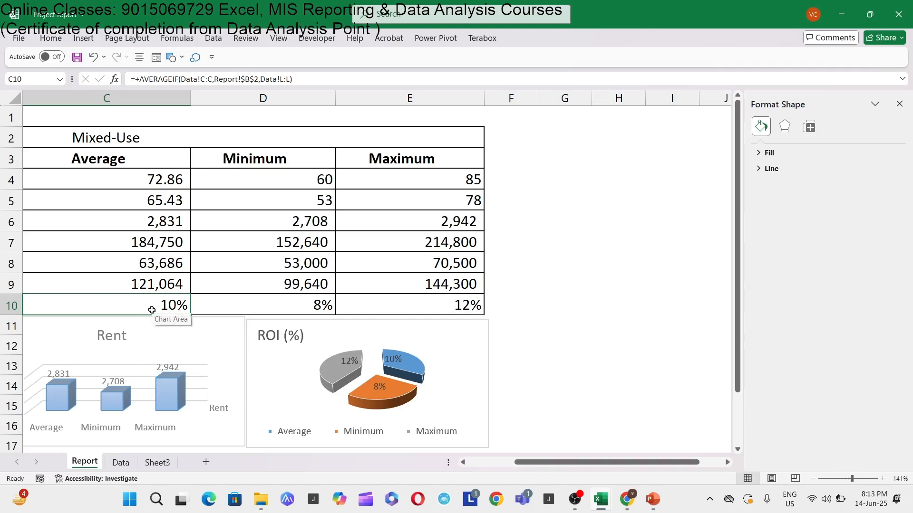
click(238, 308)
click(465, 311)
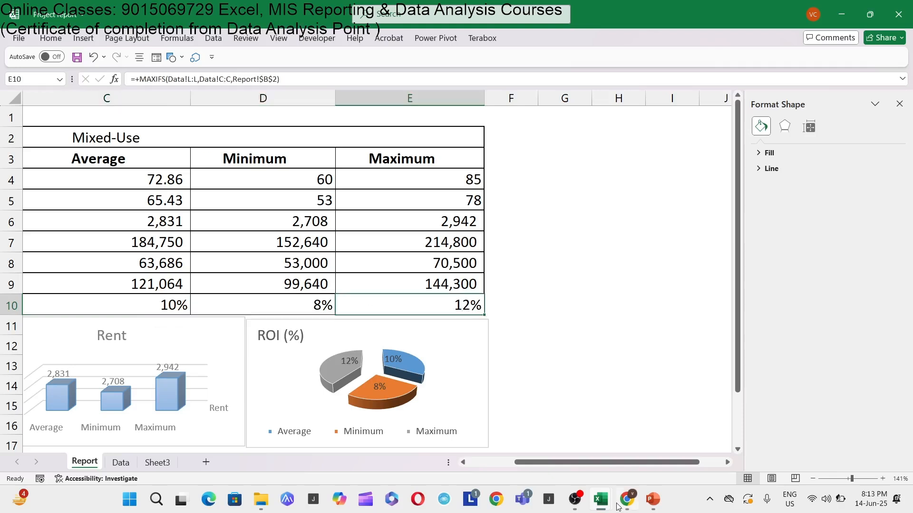
drag(591, 465, 559, 467)
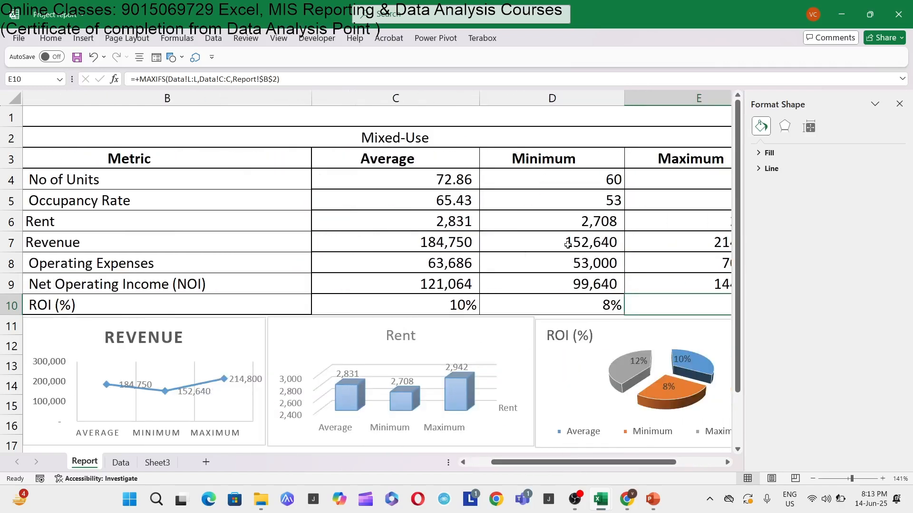
click(572, 139)
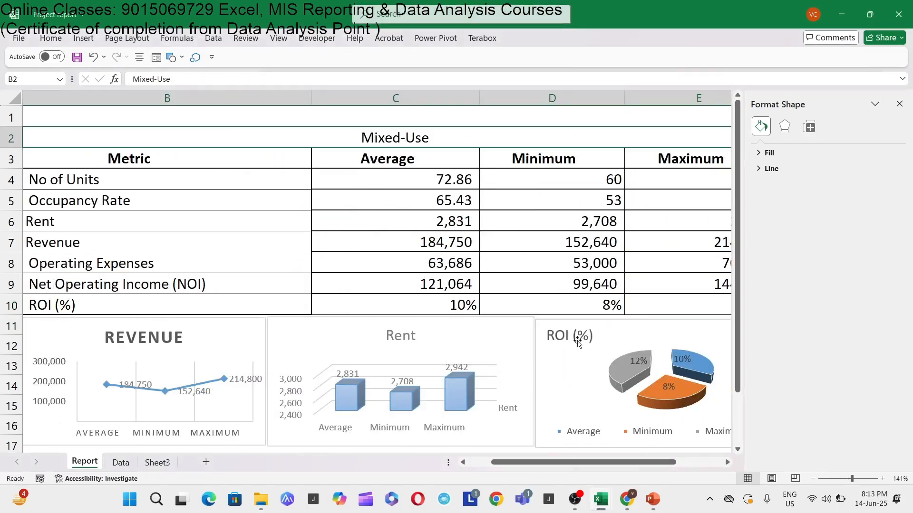
Set the property type in B2 on the Report sheet to Commercial and review the metrics and charts.
drag(603, 468, 630, 465)
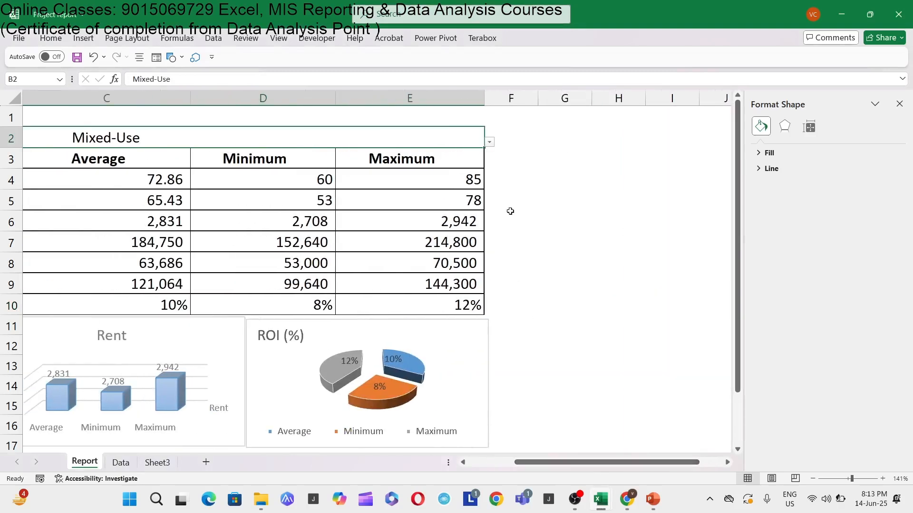
click(489, 142)
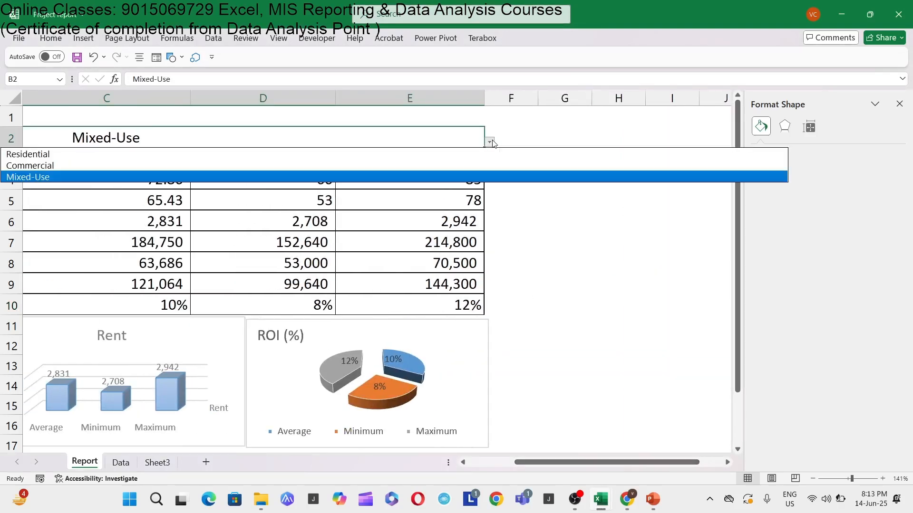
click(55, 167)
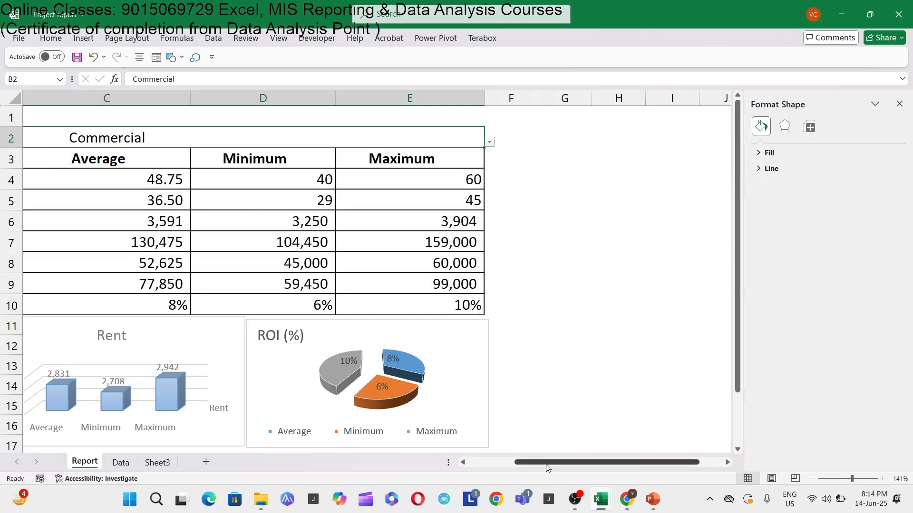
drag(547, 468, 524, 470)
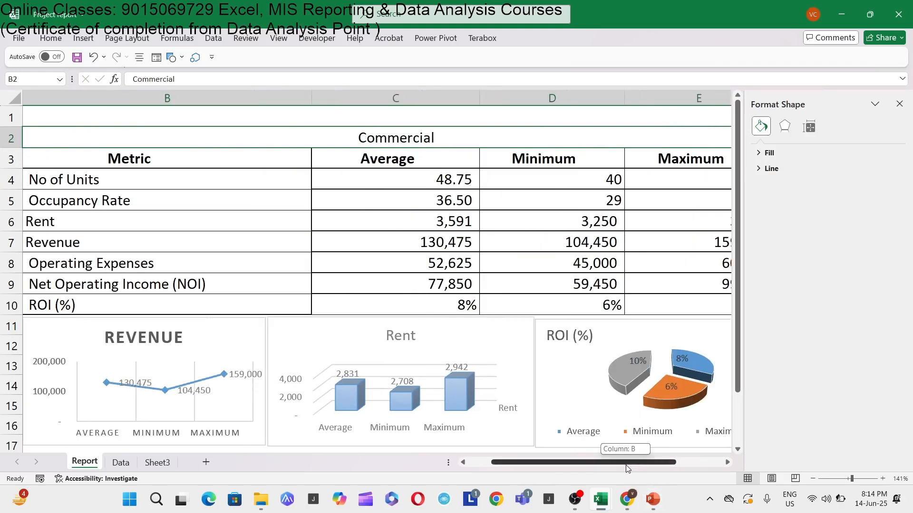
drag(637, 463, 660, 463)
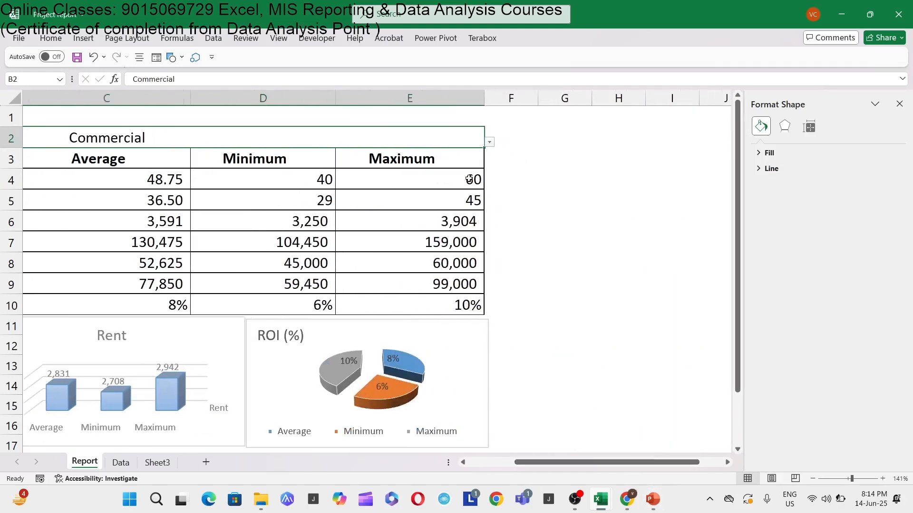
Set the property type in B2 on the Report sheet to Residential.
click(489, 141)
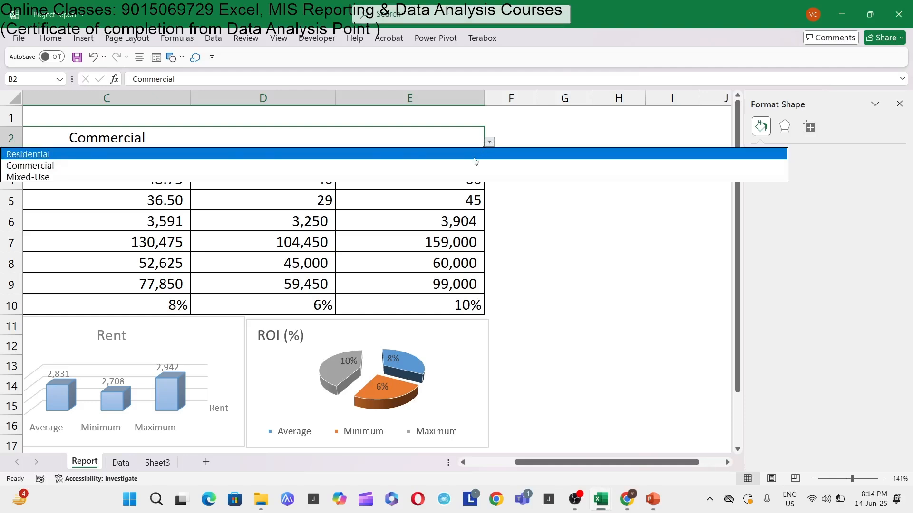
click(475, 161)
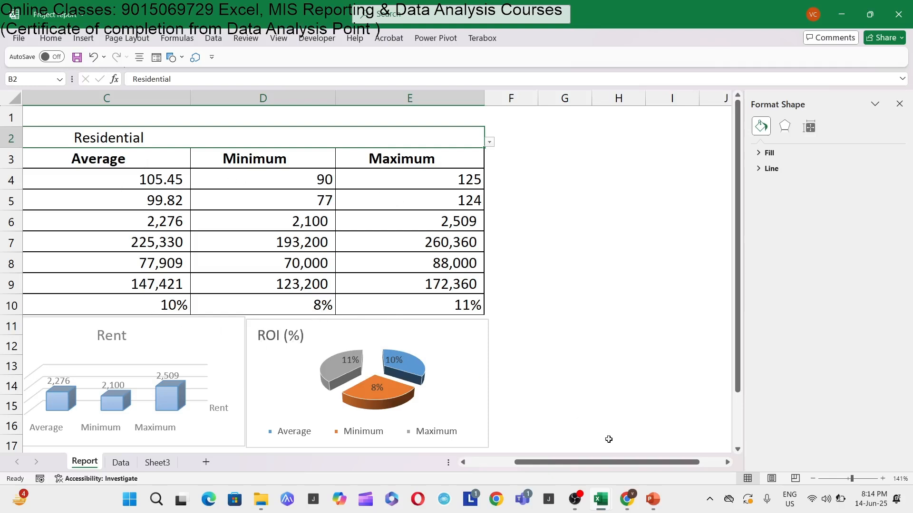
drag(611, 461, 602, 465)
Filter the Type column on the Data sheet to show only Residential properties.
click(121, 463)
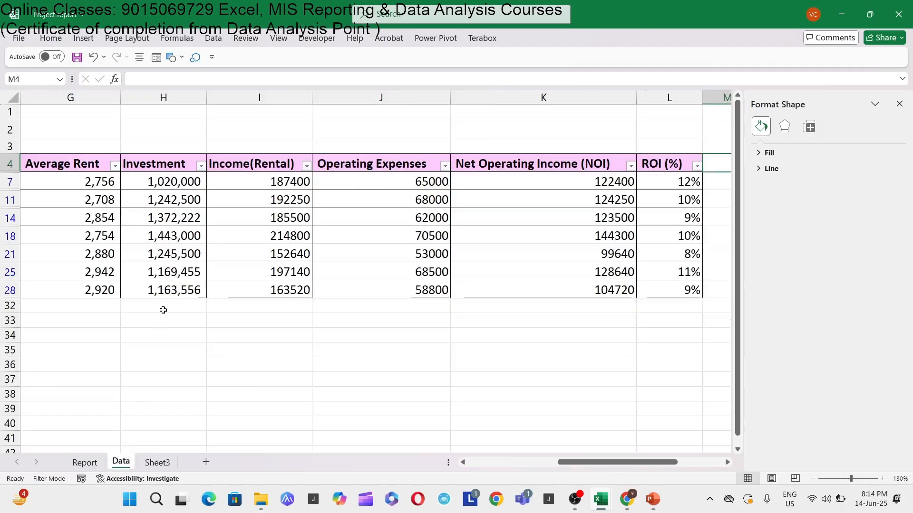
click(505, 464)
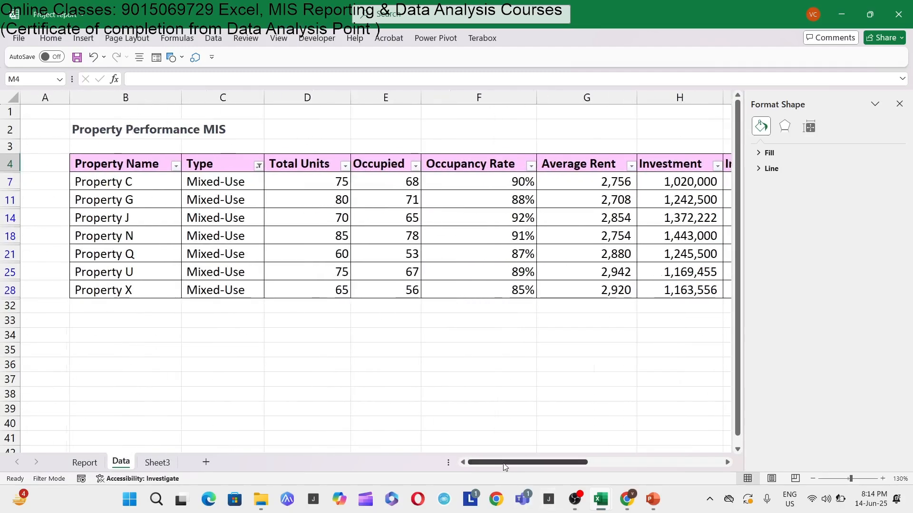
click(255, 160)
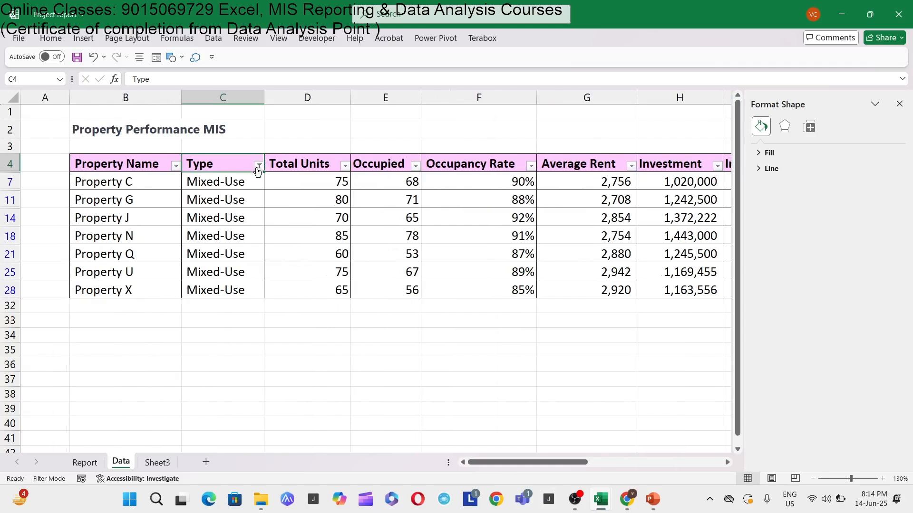
click(258, 165)
click(286, 322)
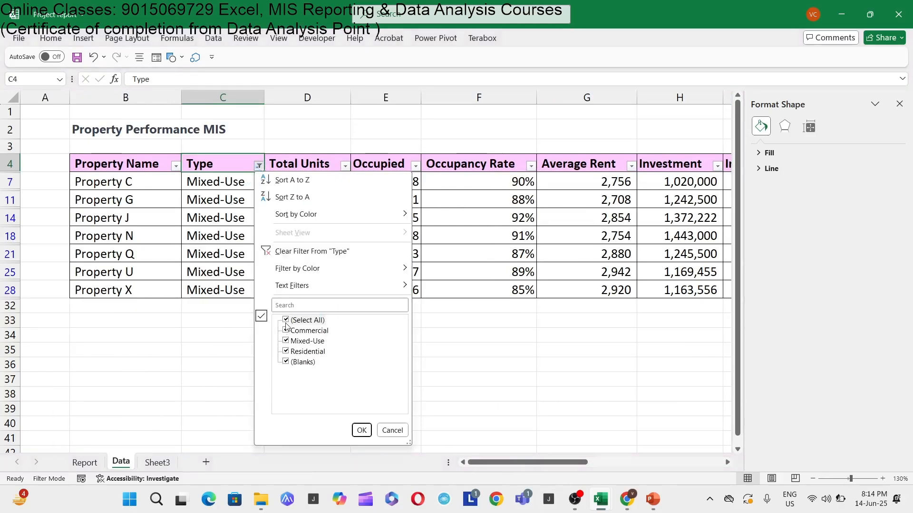
click(285, 322)
click(286, 352)
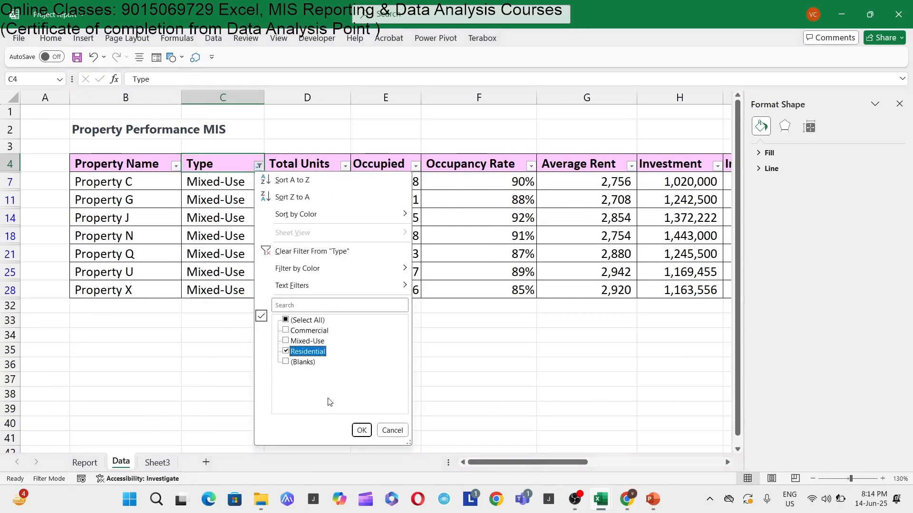
click(359, 430)
Select the filtered Residential values in the ROI (%) column on the Data sheet to check their average.
drag(516, 466, 644, 476)
scroll(387, 177, right, 1)
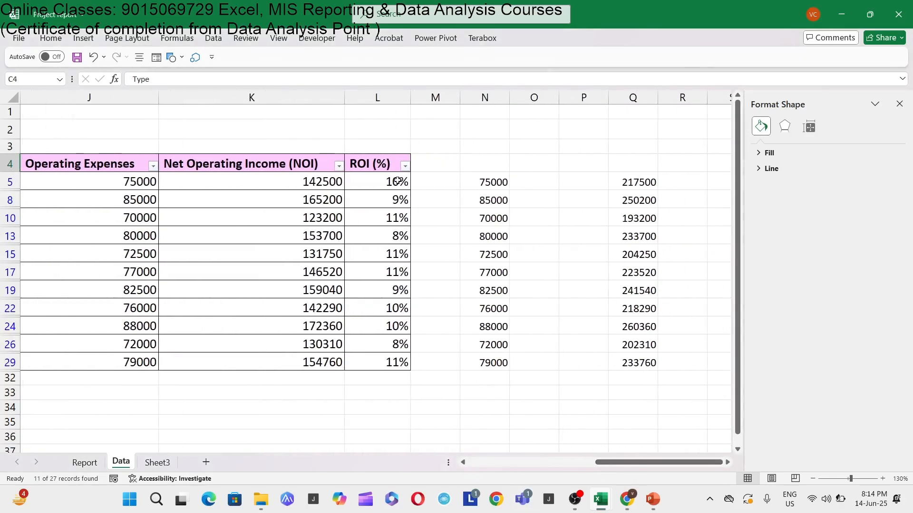
click(369, 180)
drag(368, 180, 369, 371)
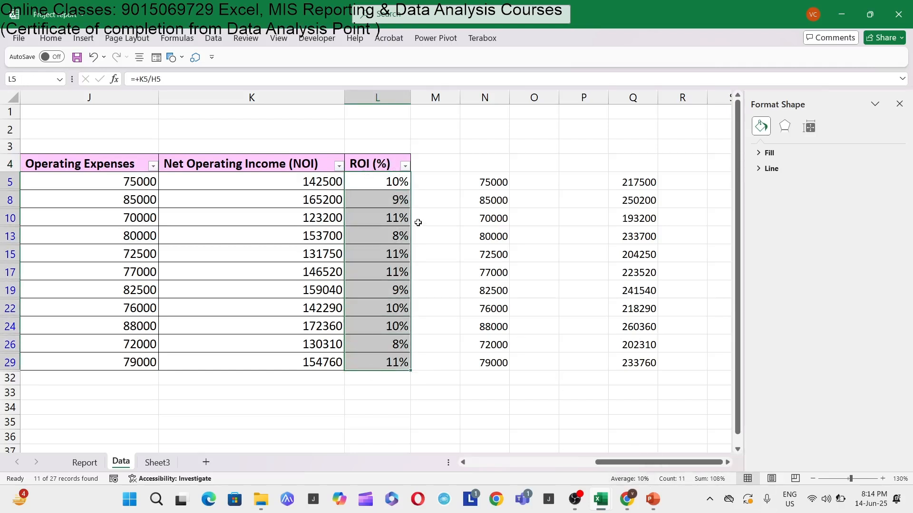
Check the lowest and highest Residential values in the ROI (%) column's filter list, leaving the filter as it is.
click(368, 181)
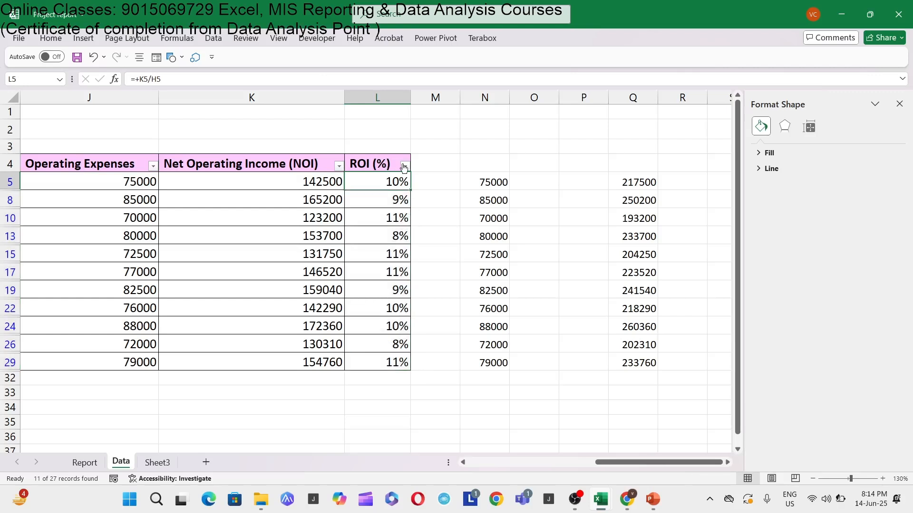
click(405, 166)
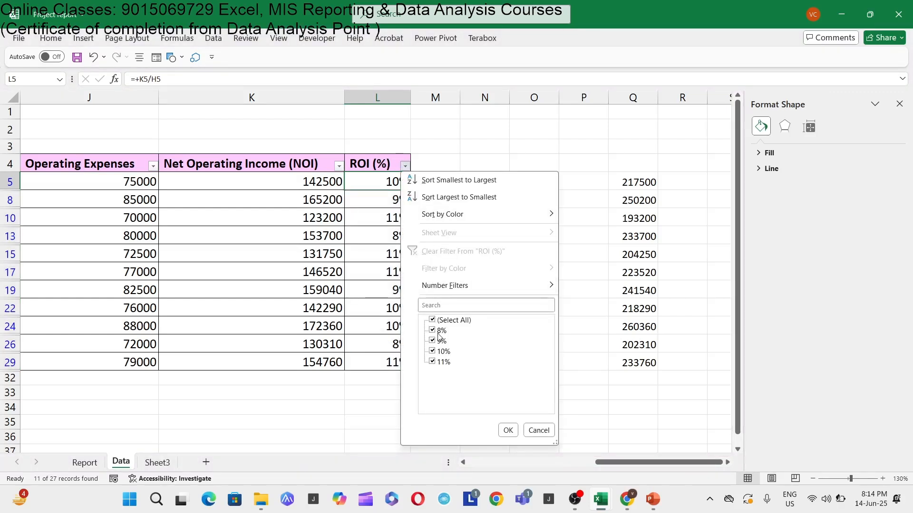
key(Escape)
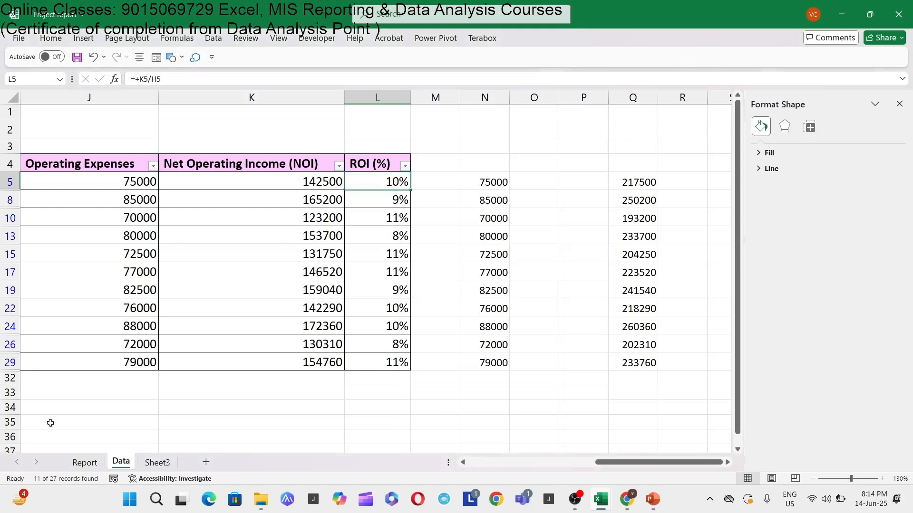
Compare the Residential ROI (%) average, minimum and maximum on the Report sheet, and look over the charts below the table.
click(84, 462)
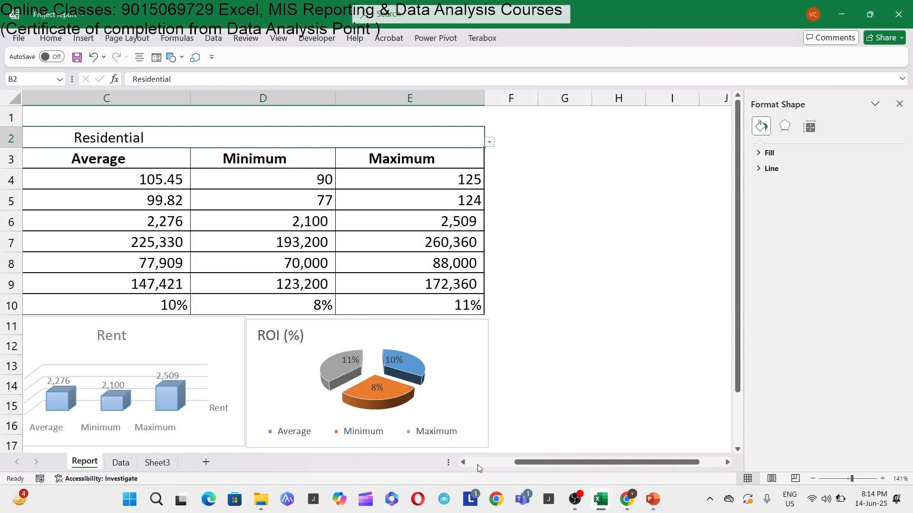
click(477, 464)
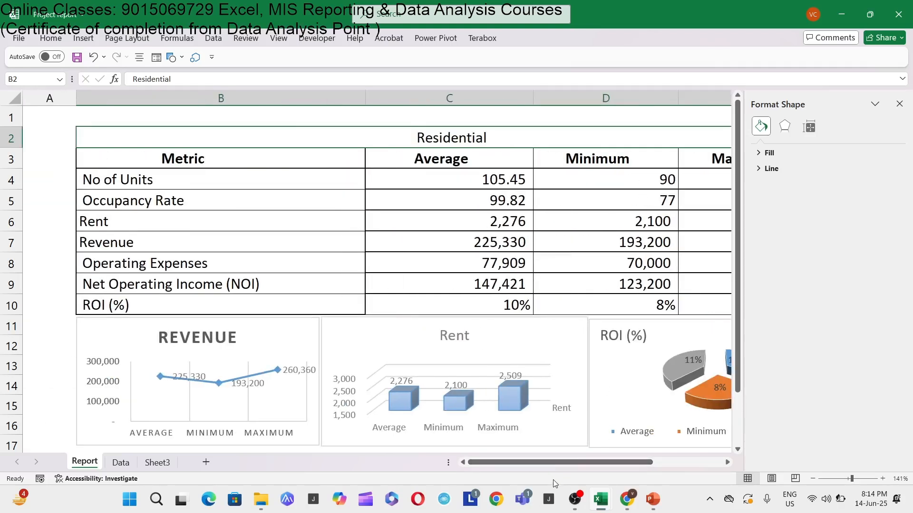
drag(547, 465, 563, 468)
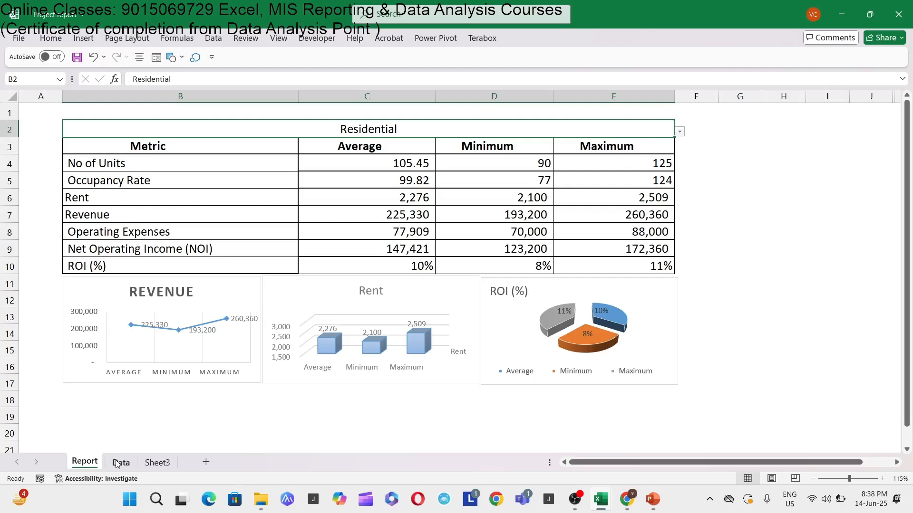
Read through the Residential, Commercial and Mixed-Use written insights on Sheet3.
click(148, 465)
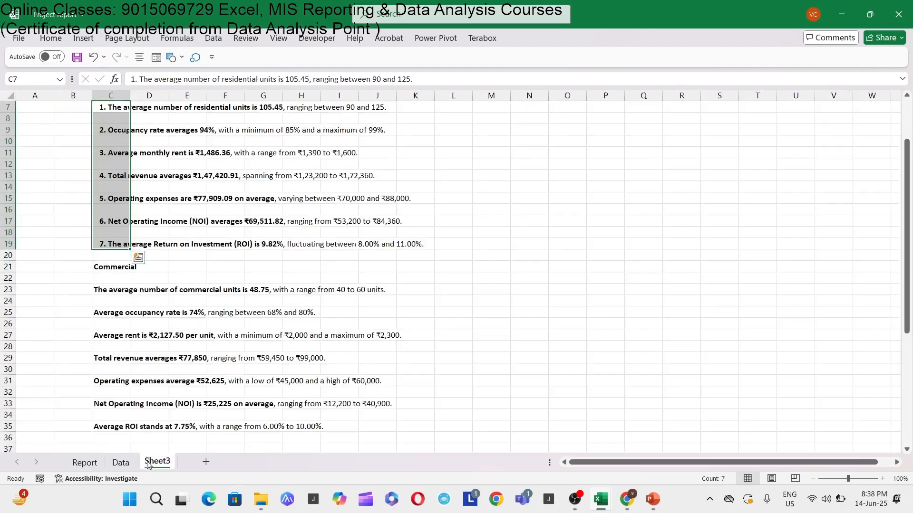
click(117, 261)
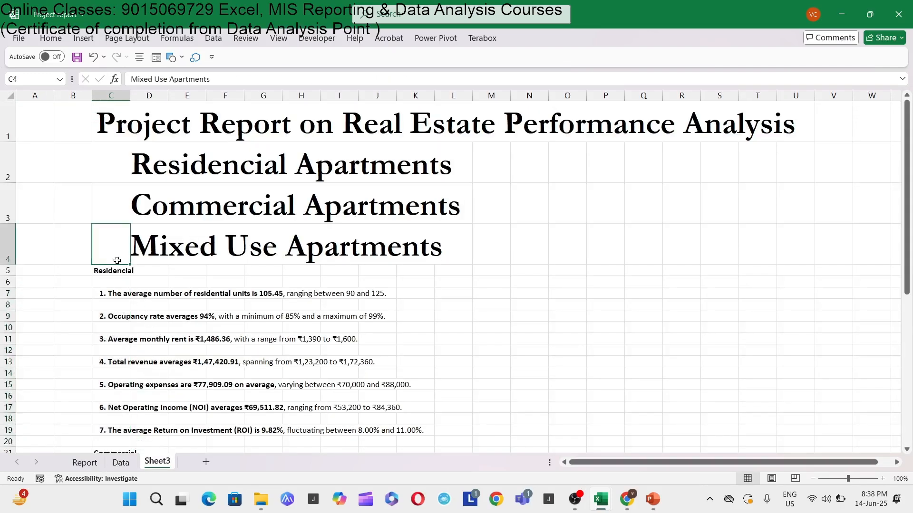
scroll(122, 273, down, 4)
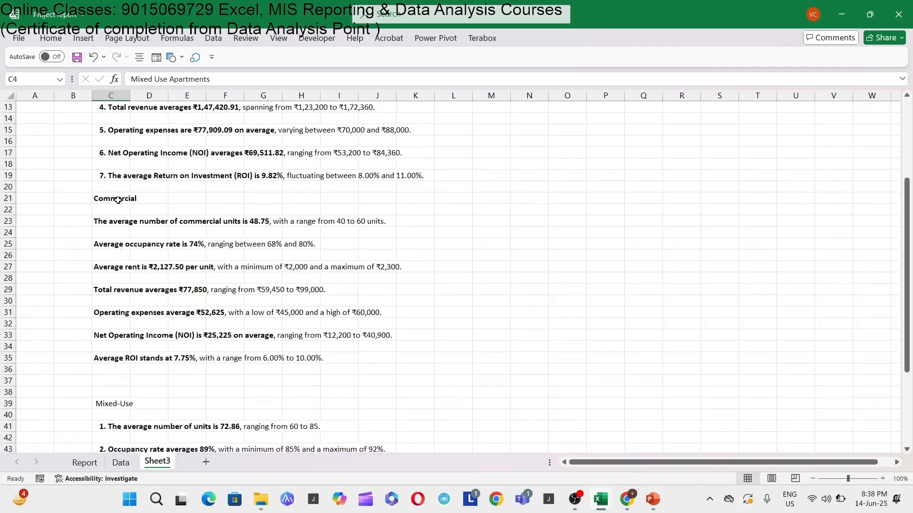
click(117, 200)
click(125, 403)
scroll(127, 404, down, 4)
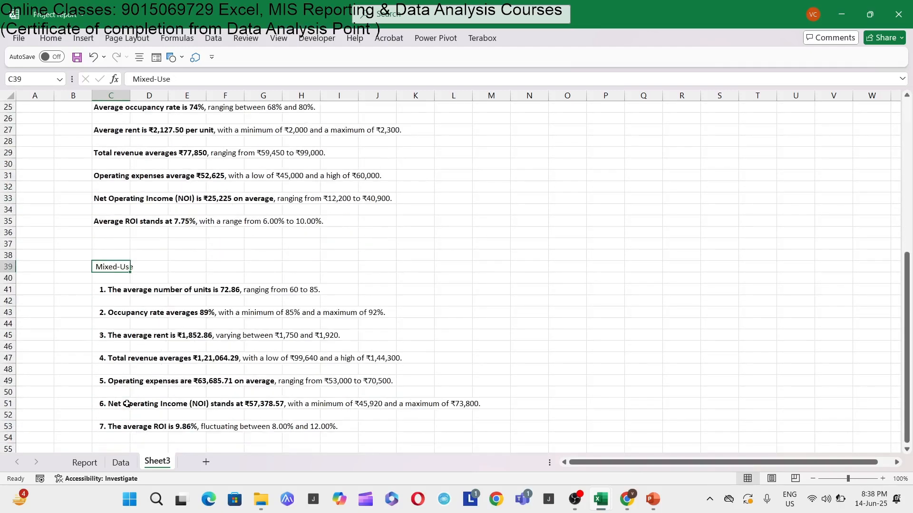
scroll(127, 404, up, 8)
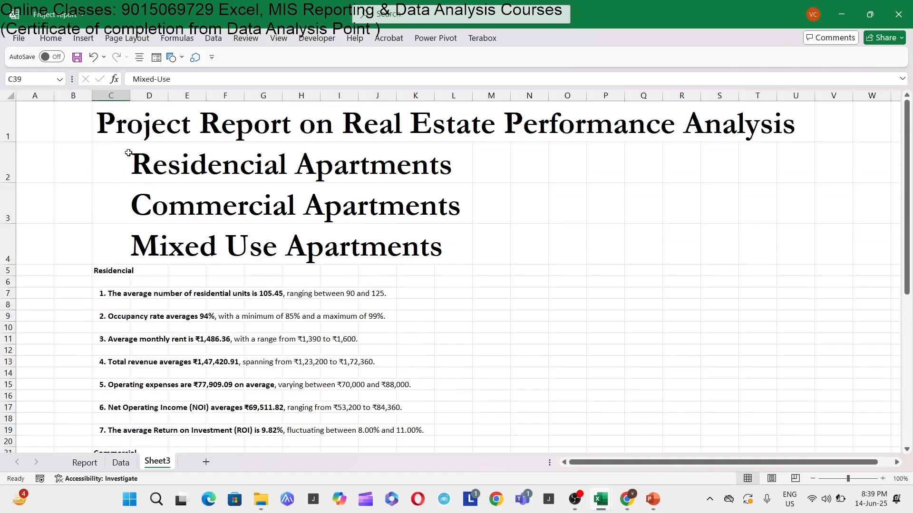
Select the full title text "Project Report on Real Estate Performance Analysis" in C1 of Sheet3, and switch to the PowerPoint presentation.
click(129, 125)
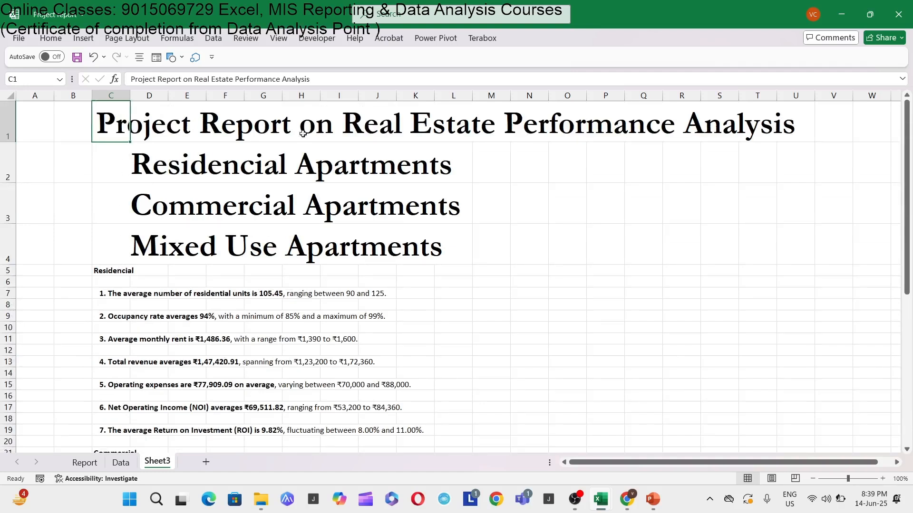
key(F2)
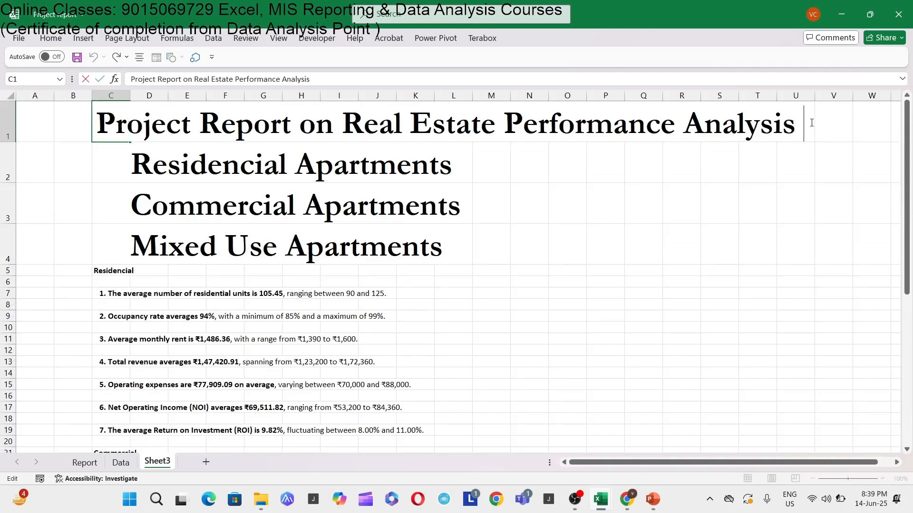
drag(812, 122, 79, 135)
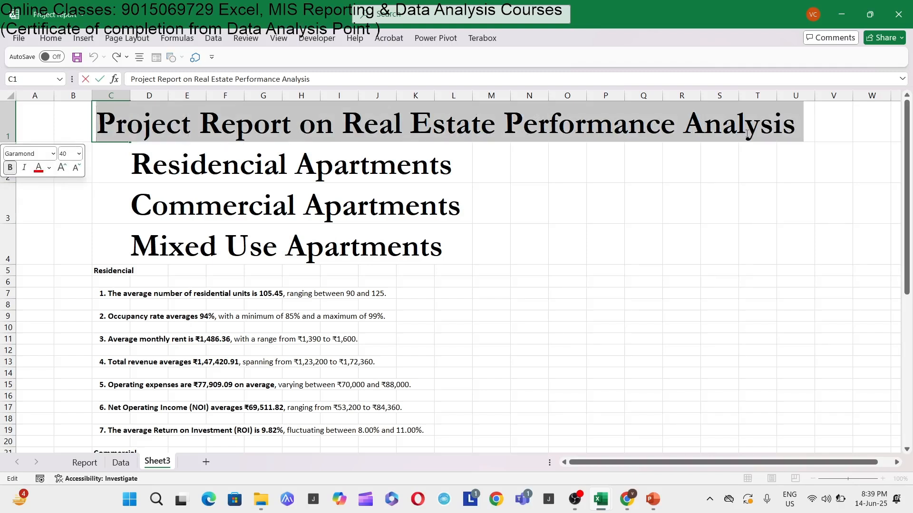
key(Escape)
key(alt+Tab)
key(alt+Tab)
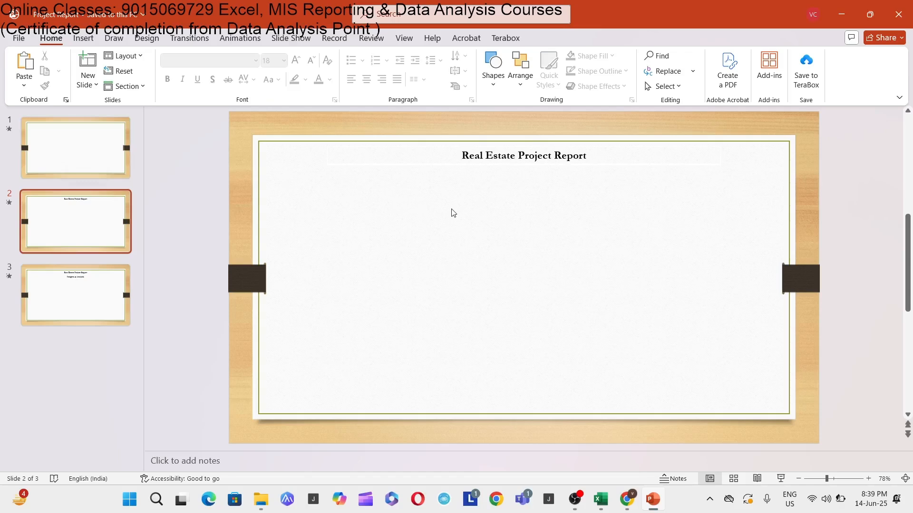
Minimize the open windows and create a new Microsoft PowerPoint Presentation file on the desktop, keeping its default name.
key(super+Down)
key(super+Down)
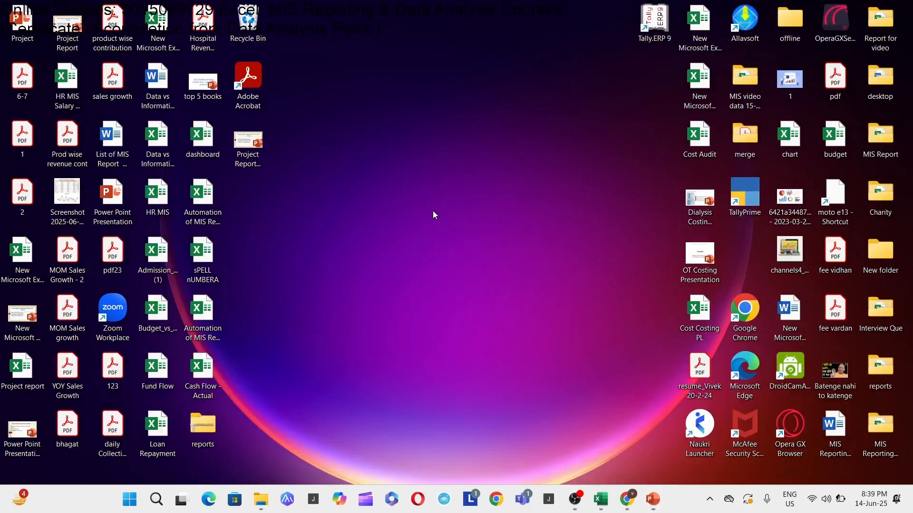
right_click(433, 212)
mouse_move(481, 301)
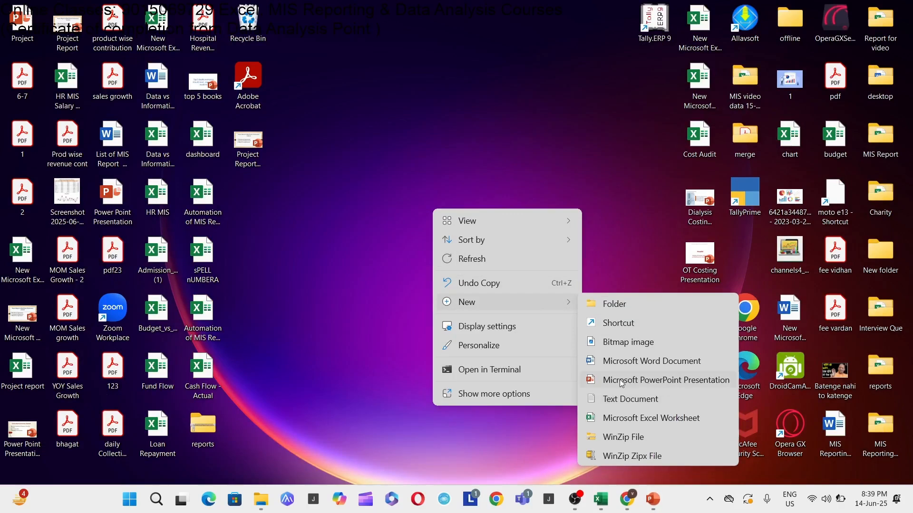
click(636, 381)
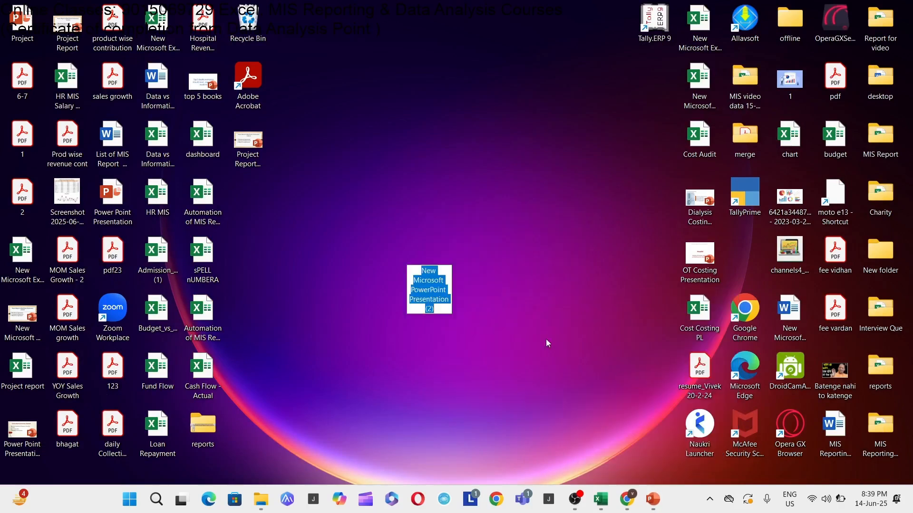
click(434, 251)
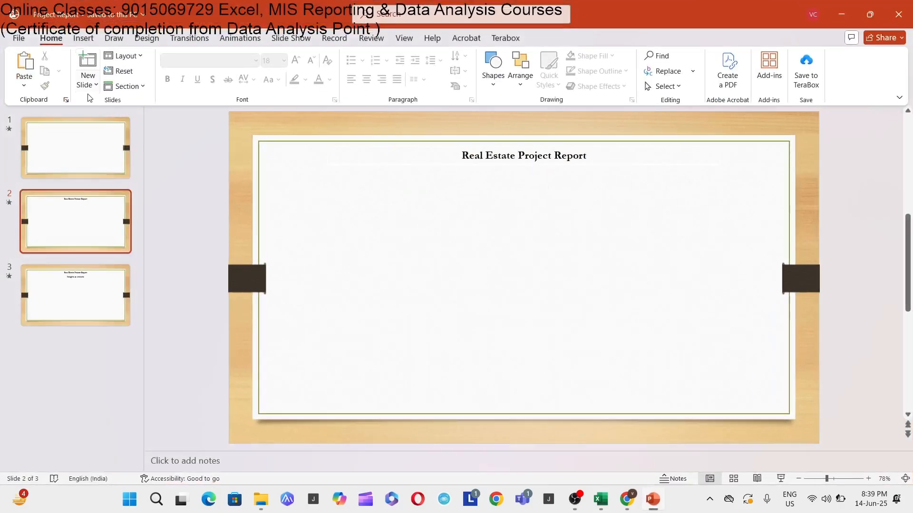
Look over the available new slide layouts in the Project Report PowerPoint presentation without adding one, and select slide 1.
click(88, 83)
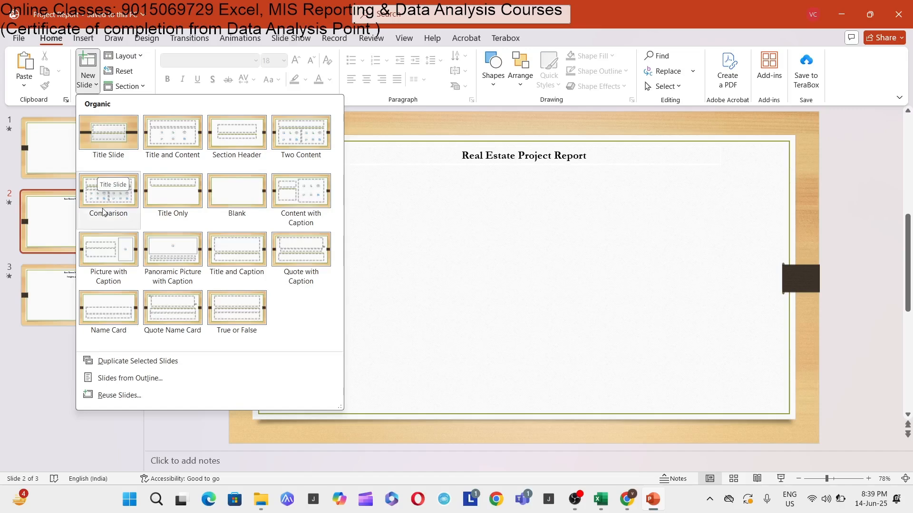
key(Escape)
click(61, 160)
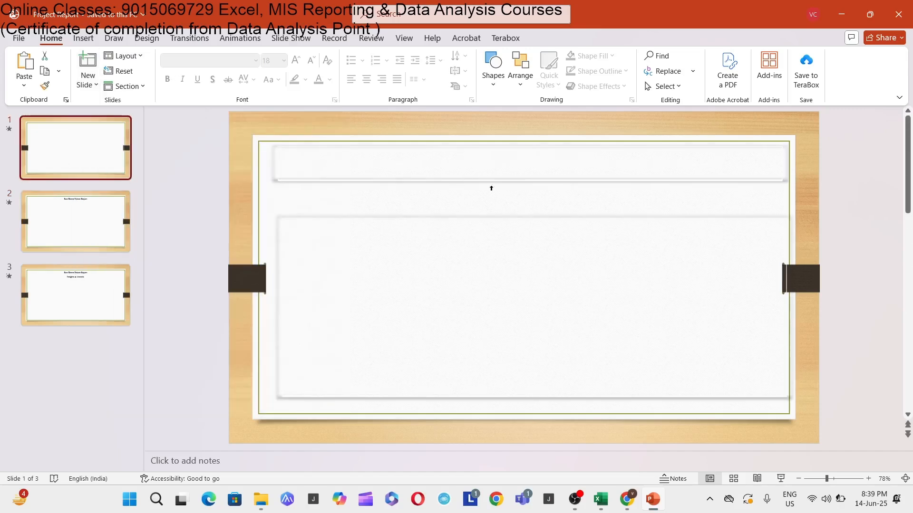
Copy the full title "Project Report on Real Estate Performance Analysis" from C1 of the Excel sheet, and return to slide 1 in PowerPoint.
click(489, 163)
key(alt+Tab)
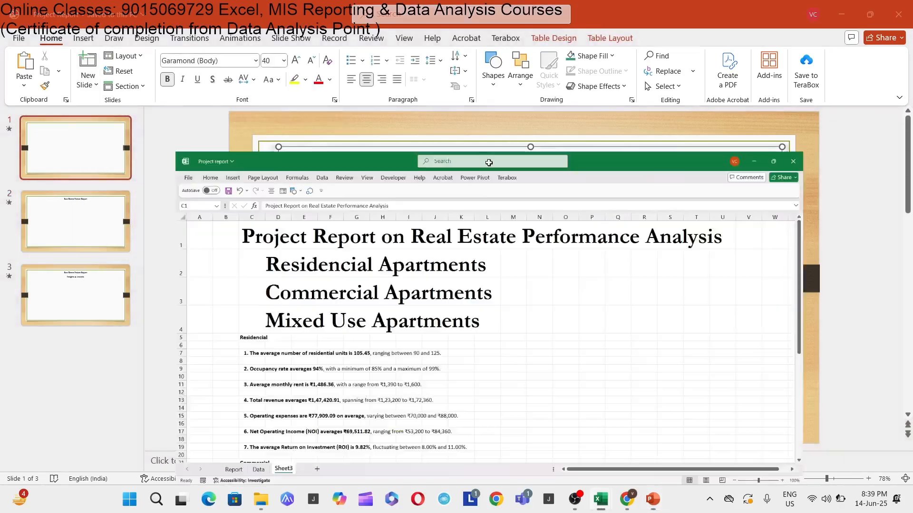
key(F2)
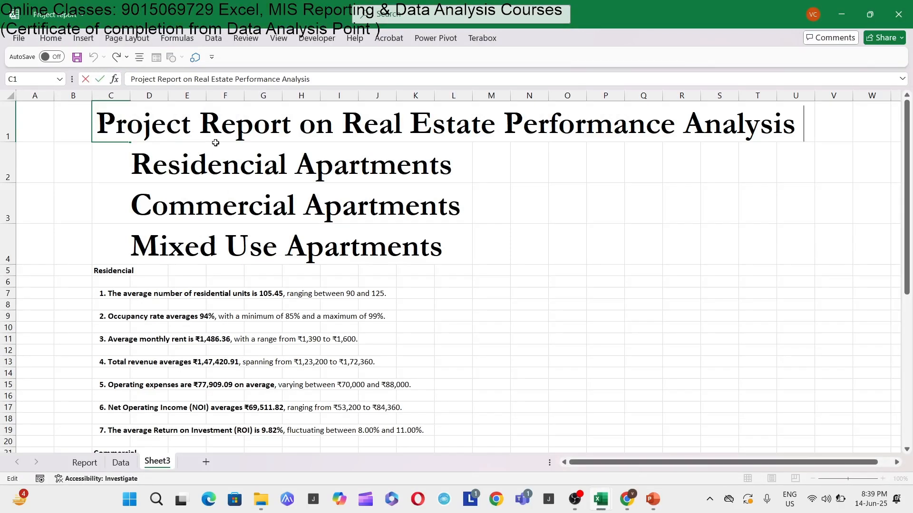
key(ctrl+shift+Left)
key(ctrl+shift+Left)
key(ctrl+shift+Left)
key(ctrl+shift+Left)
key(ctrl+shift+Left)
key(ctrl+shift+Left)
key(ctrl+shift+Left)
key(ctrl+c)
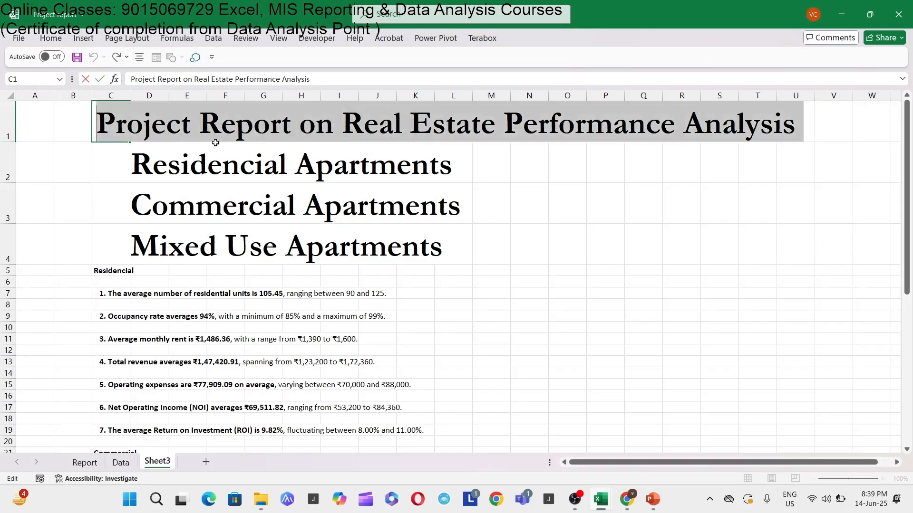
key(alt+Tab)
Try to paste the copied title into the title area of slide 1, and undo each paste.
key(ctrl+v)
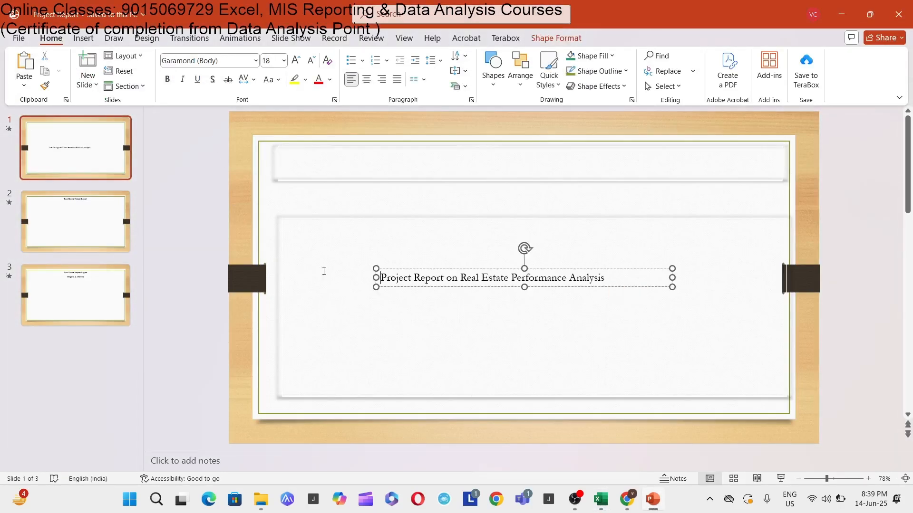
text(€)
key(BackSpace)
key(ctrl+z)
click(369, 170)
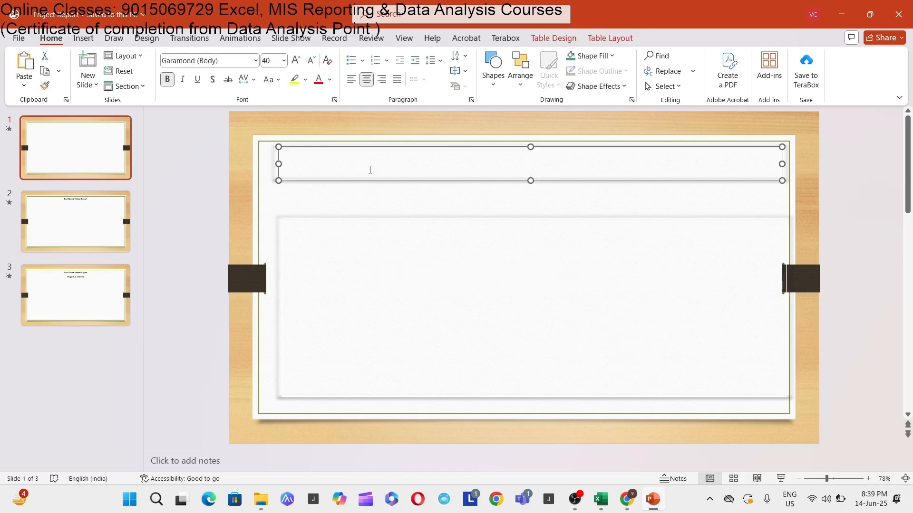
key(ctrl+v)
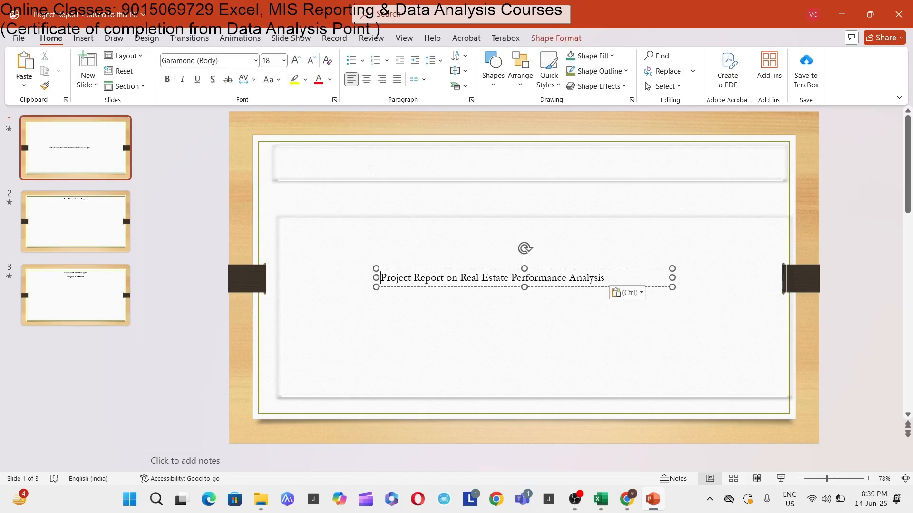
key(ctrl+z)
Paste the copied title as text only into the title cell at the top of slide 1.
click(370, 167)
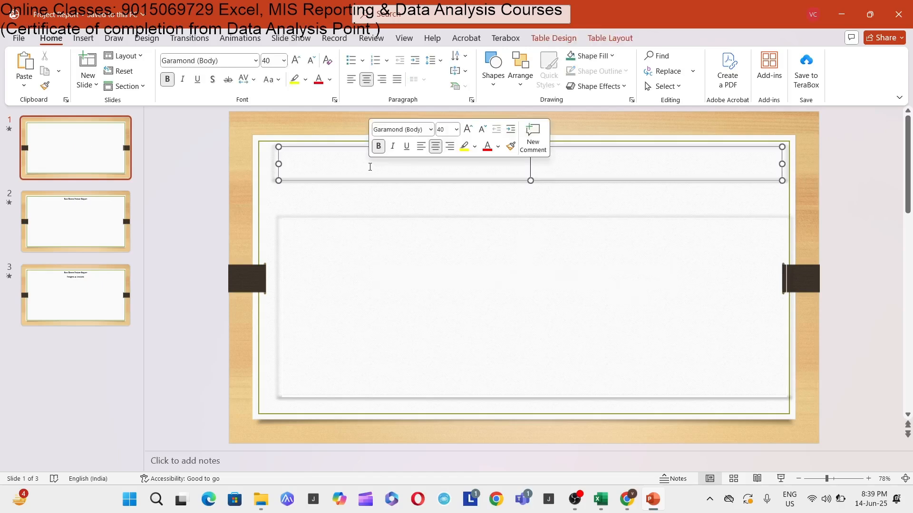
right_click(370, 166)
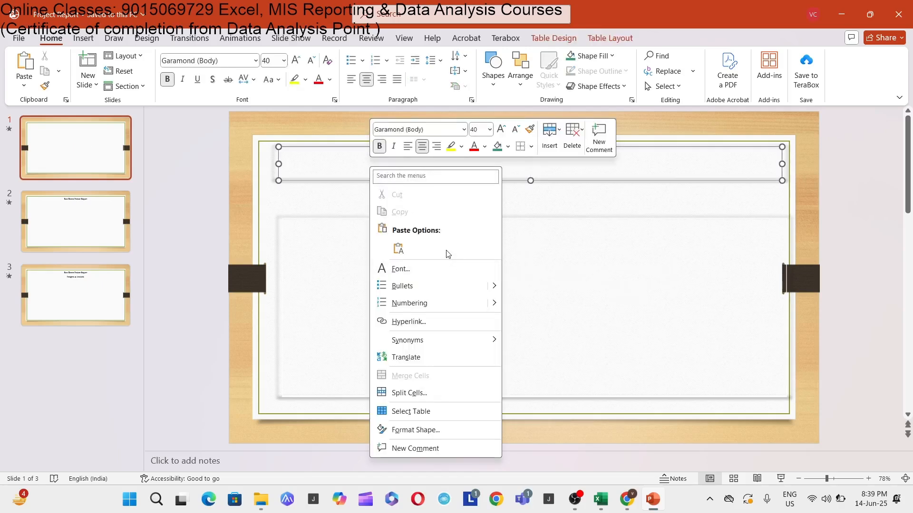
click(398, 249)
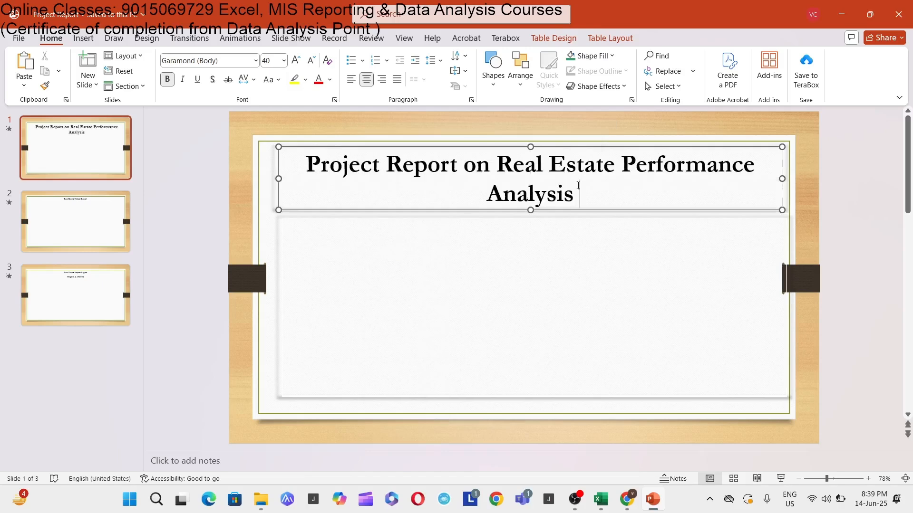
Copy the text "Residencial Apartments" from C2 of the Excel sheet into the empty box below the title on slide 1 in PowerPoint.
click(610, 243)
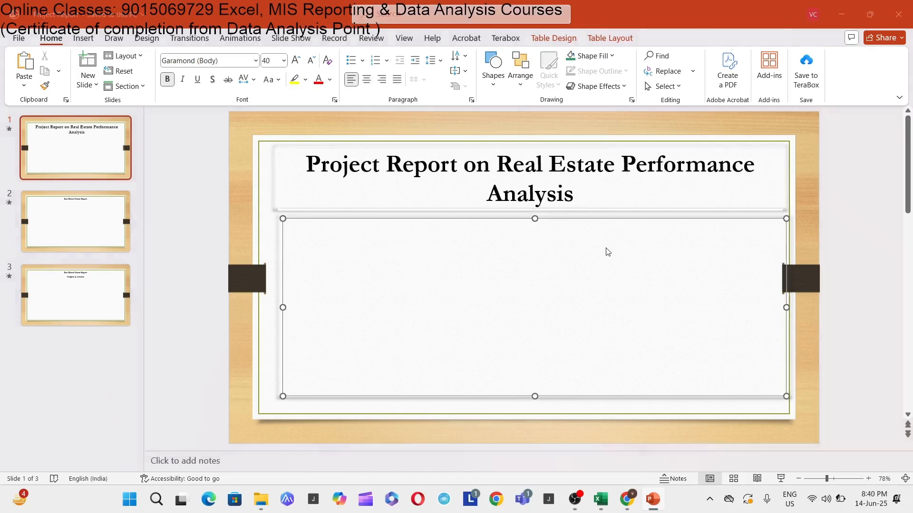
key(alt+Tab)
click(209, 175)
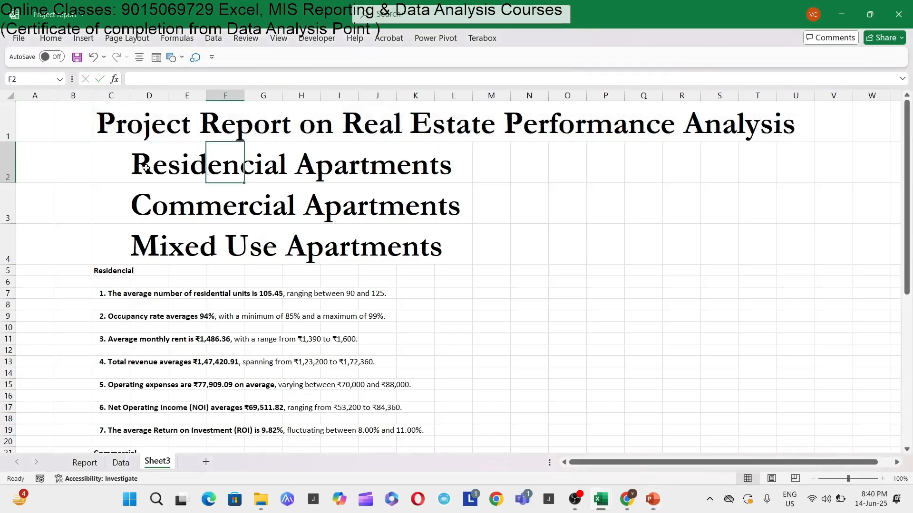
drag(146, 168, 151, 224)
click(107, 158)
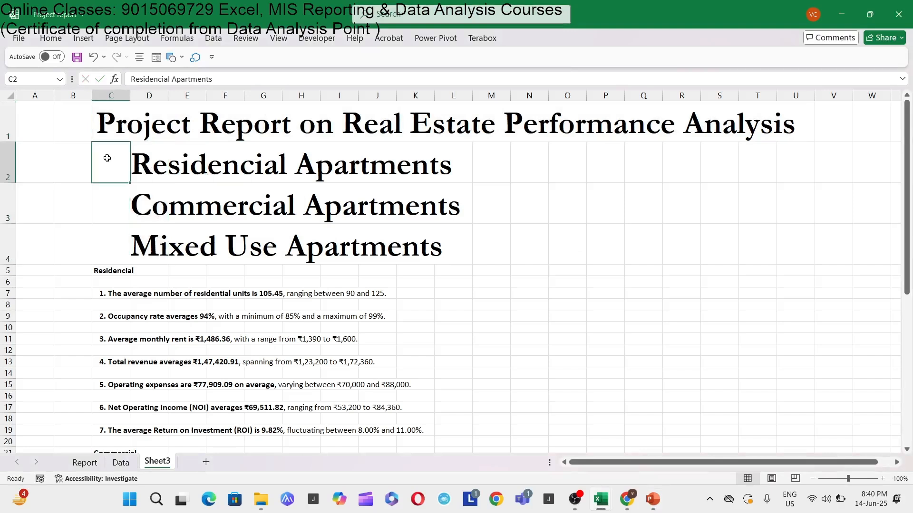
double_click(107, 158)
drag(108, 158, 647, 197)
key(ctrl+c)
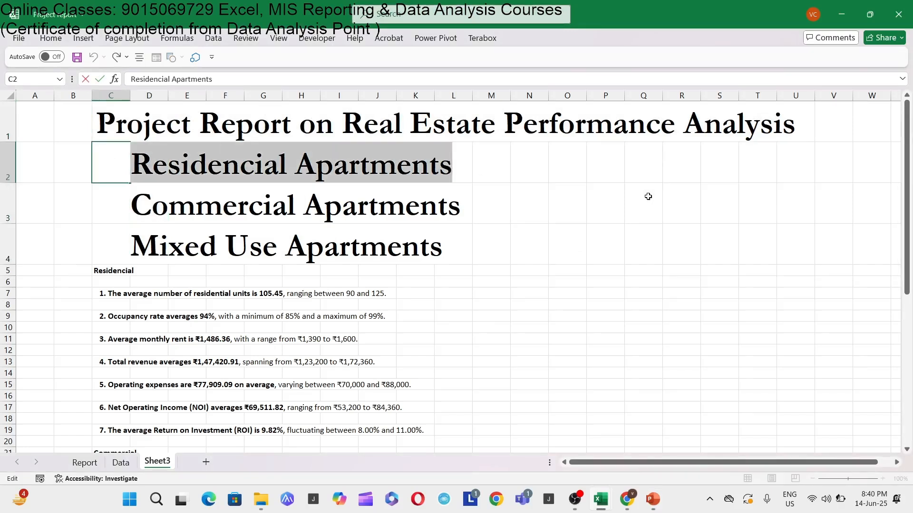
key(Escape)
key(alt+Tab)
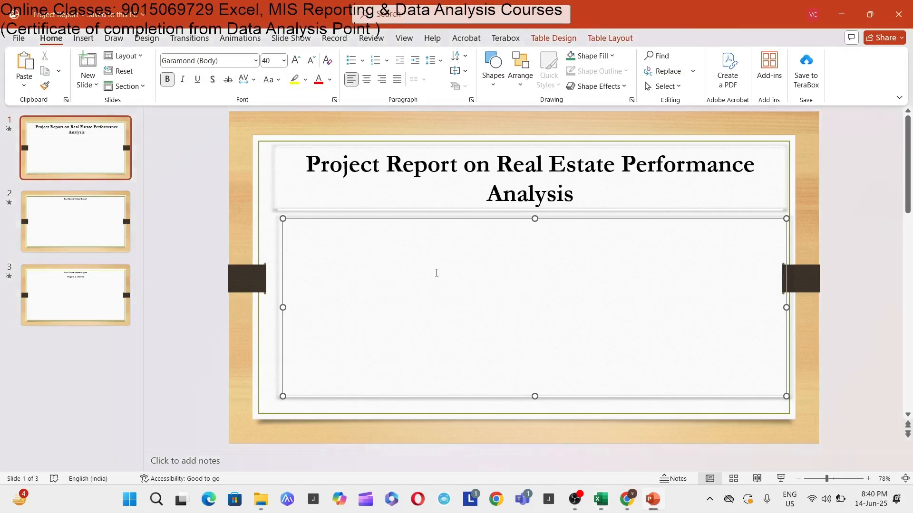
key(ctrl+v)
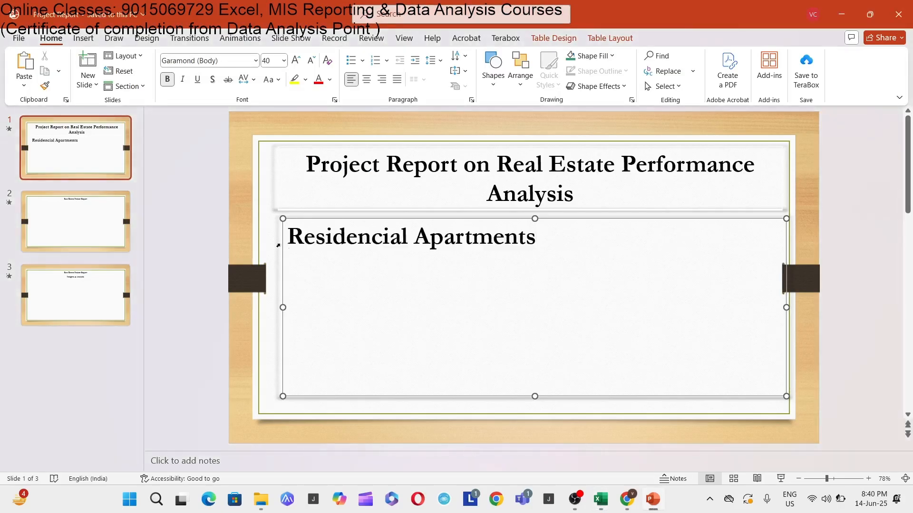
Copy the text "Commercial Apartments" from C3 of the Excel sheet onto a new line under "Residencial Apartments" on the PowerPoint slide.
key(alt+Tab)
double_click(105, 213)
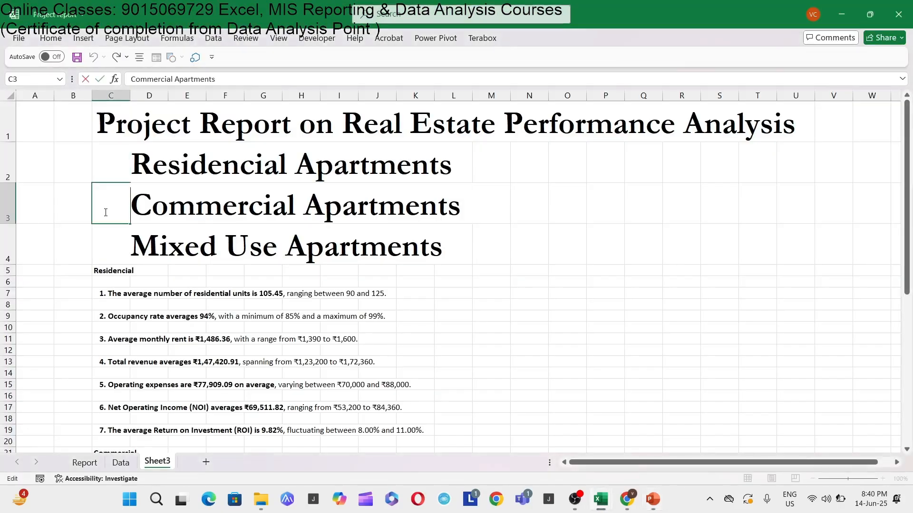
drag(105, 212, 520, 238)
key(ctrl+c)
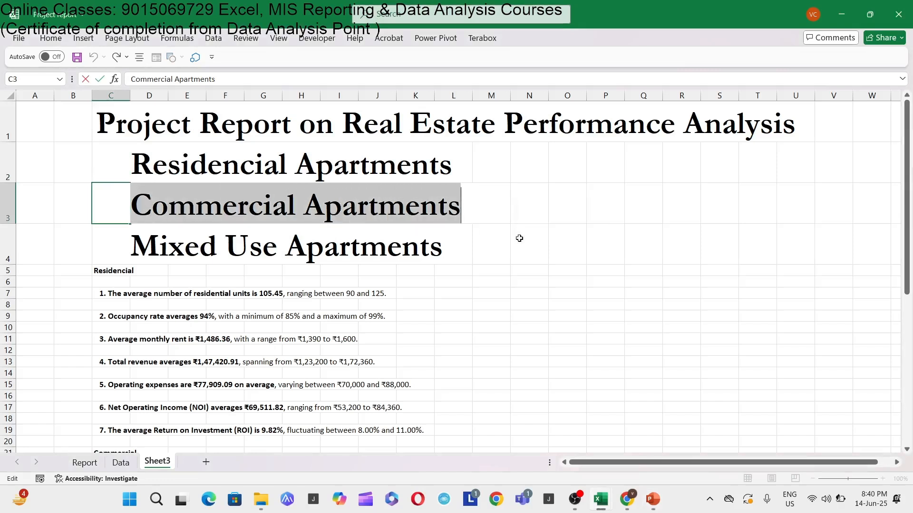
key(Escape)
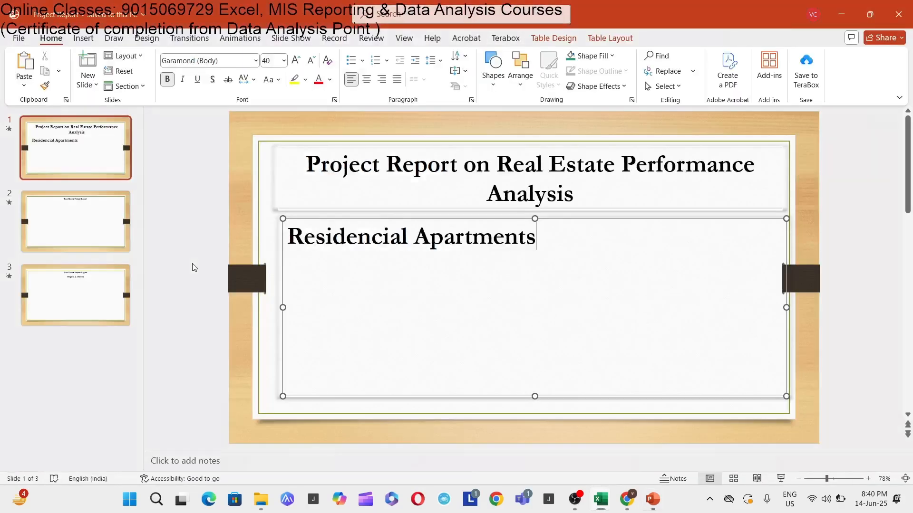
key(alt+Tab)
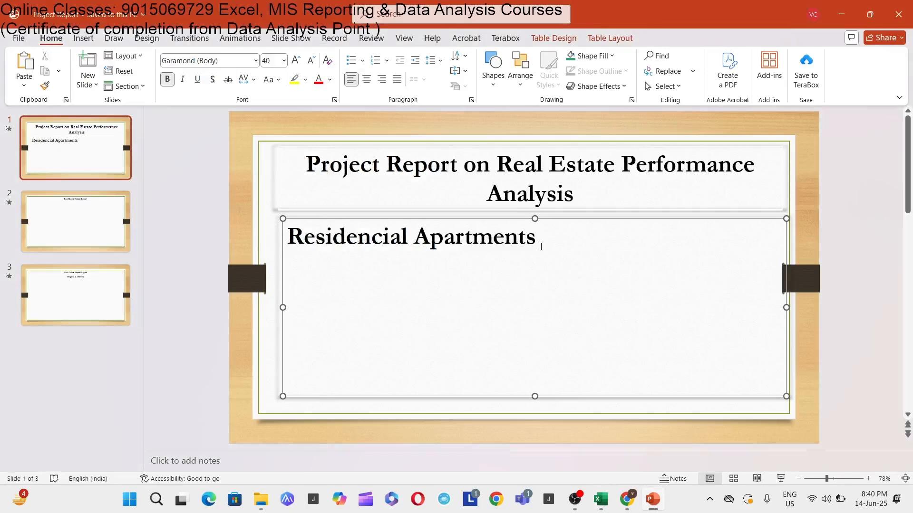
key(ctrl+v)
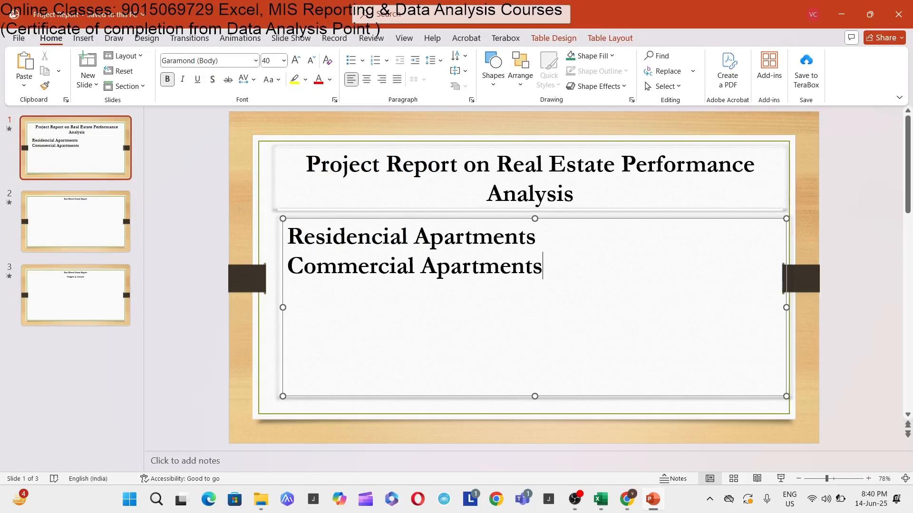
Copy the text "Mixed Use Apartments" from C4 of the Excel sheet onto a third line in the PowerPoint slide's body box.
key(alt+Tab)
click(112, 243)
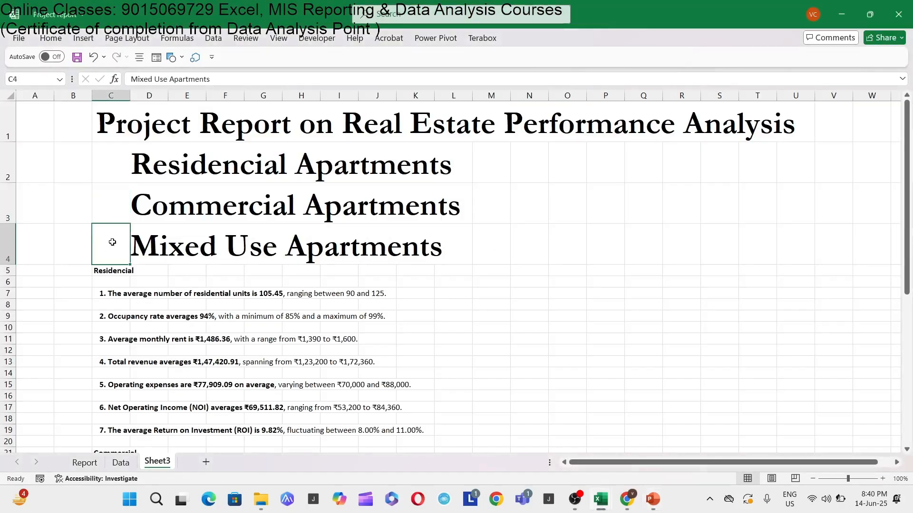
double_click(112, 243)
drag(134, 245, 711, 275)
key(ctrl+c)
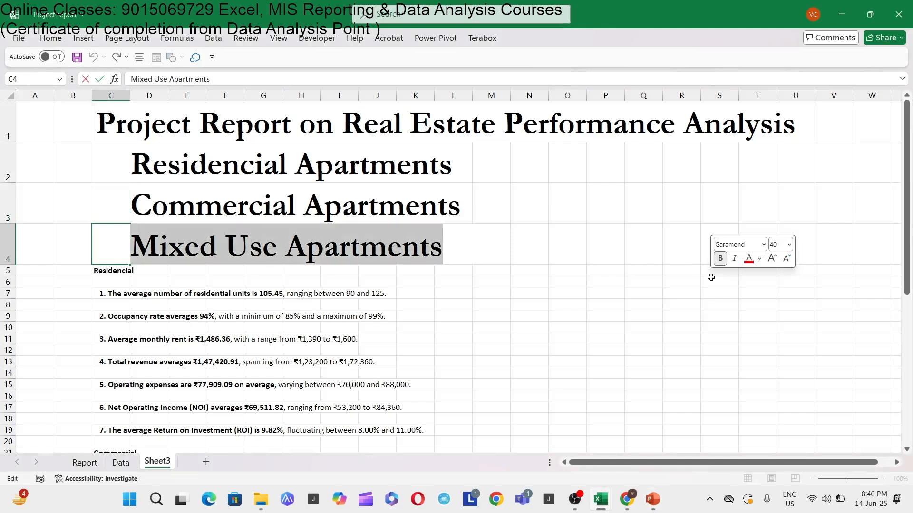
key(Escape)
key(alt+Tab)
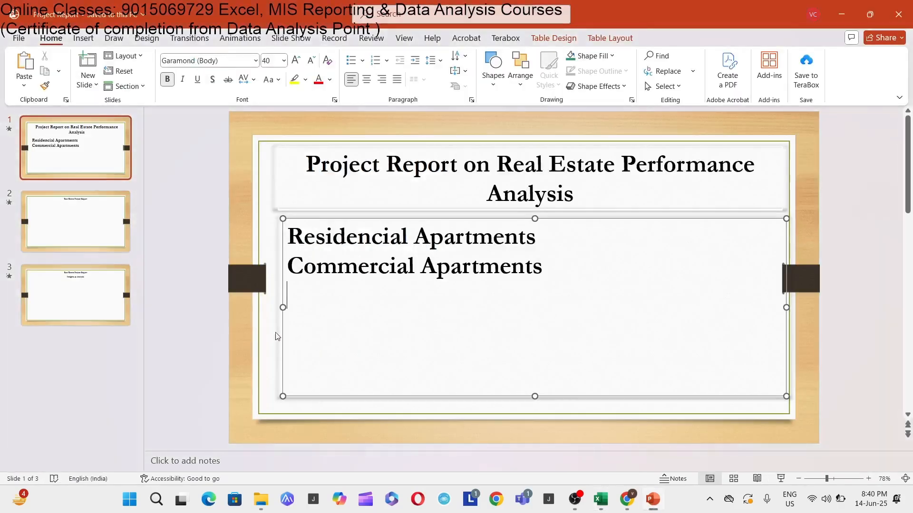
key(ctrl+v)
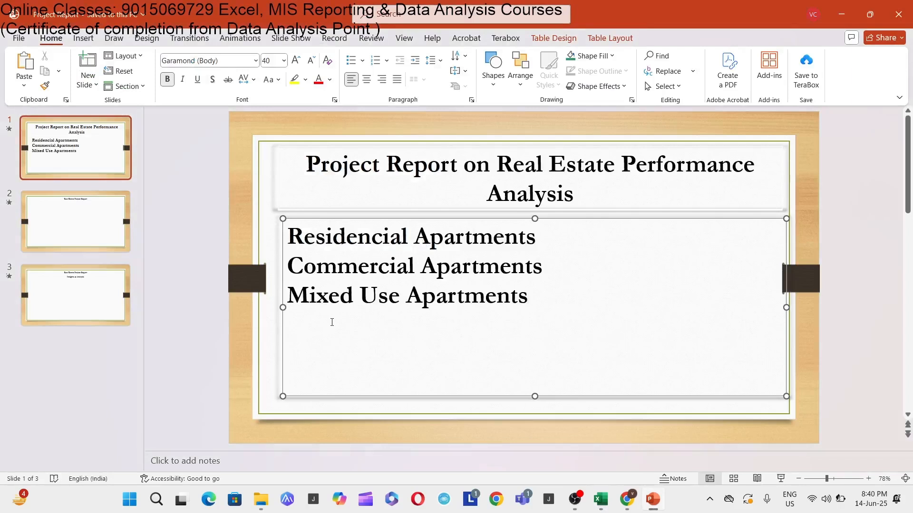
Format the three apartment lines on slide 1 as a list with arrow bullets.
drag(592, 294, 285, 231)
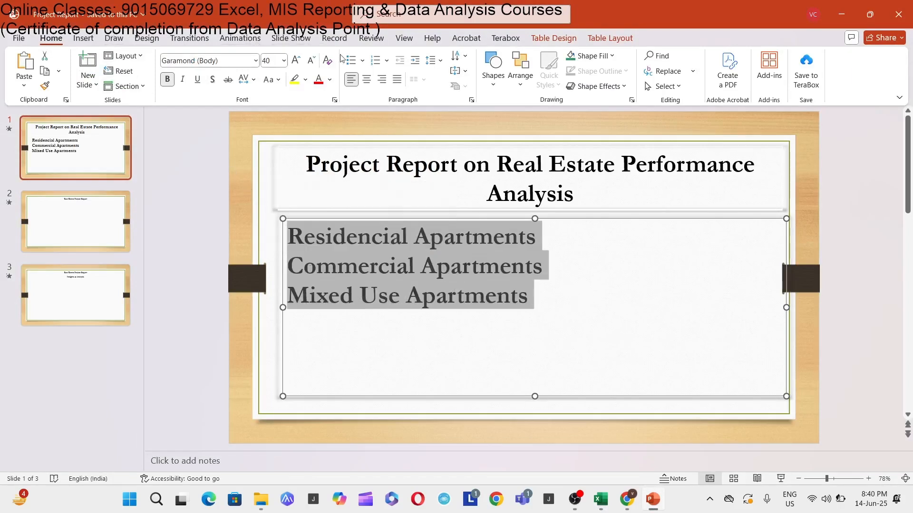
click(354, 62)
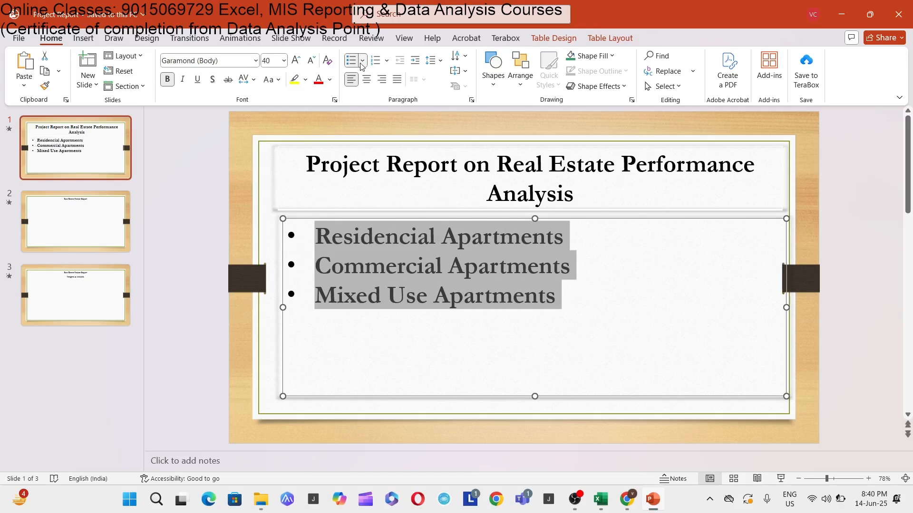
click(361, 65)
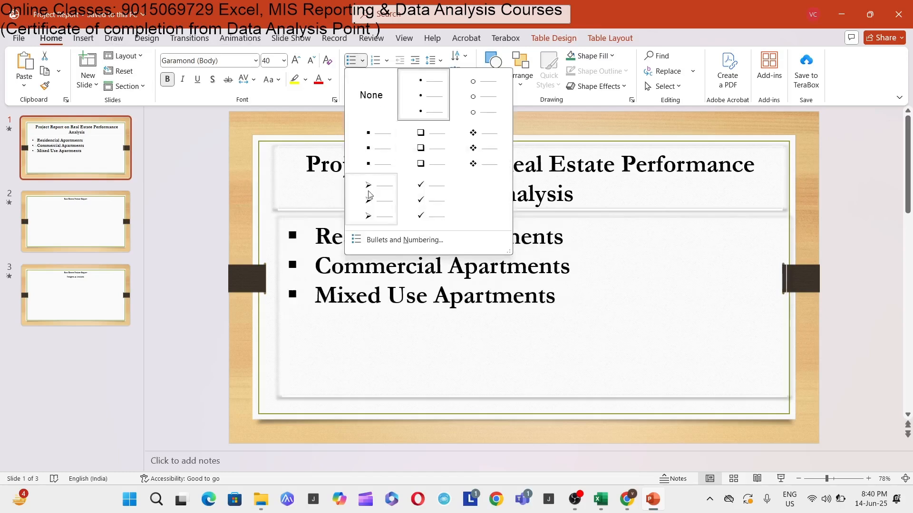
click(364, 215)
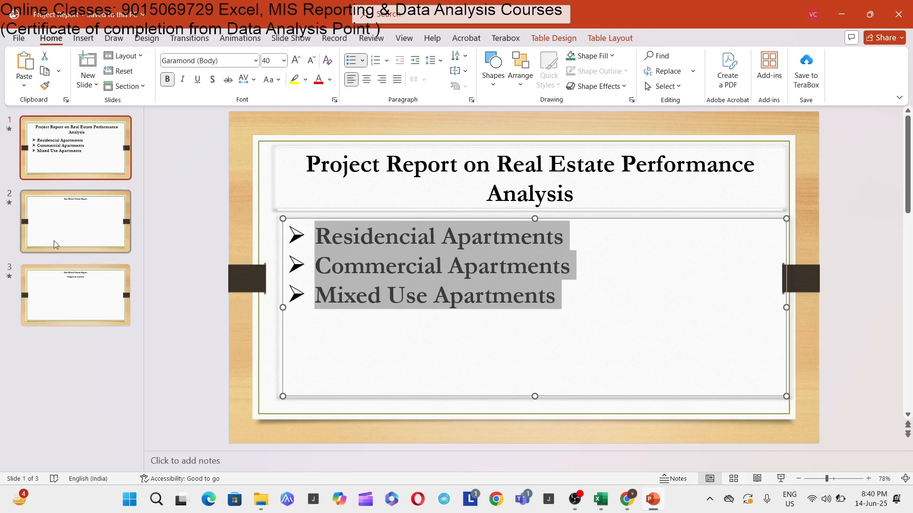
Select slide 2, and examine the Residential metrics table and its Revenue, Rent and ROI (%) charts on the Report sheet in Excel.
click(65, 228)
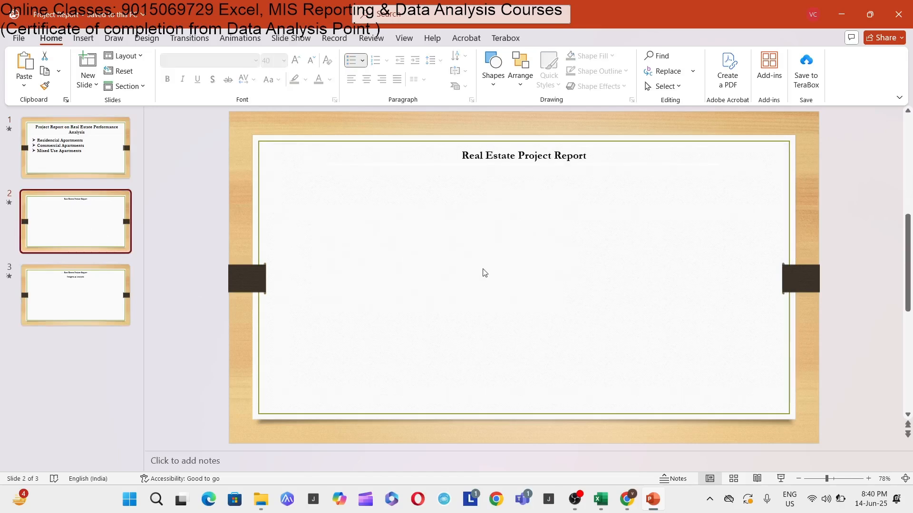
key(alt+Tab)
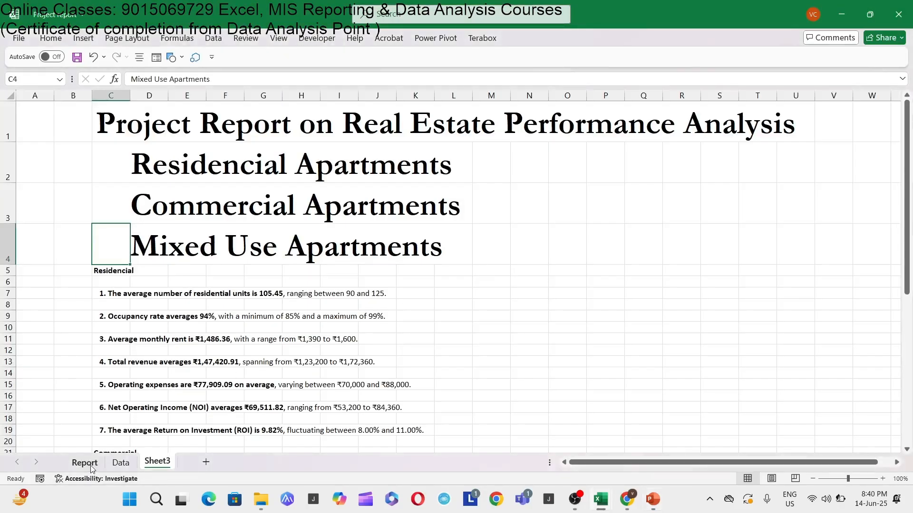
click(88, 467)
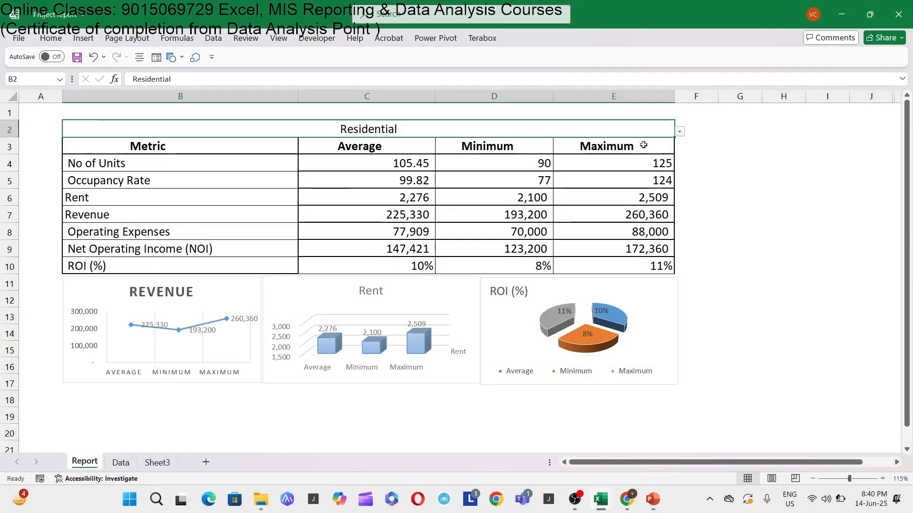
drag(159, 126, 181, 263)
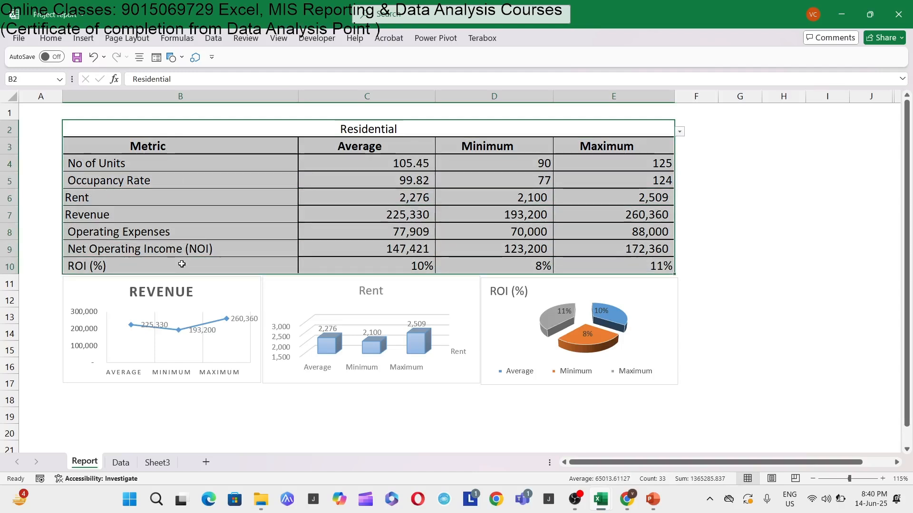
click(123, 302)
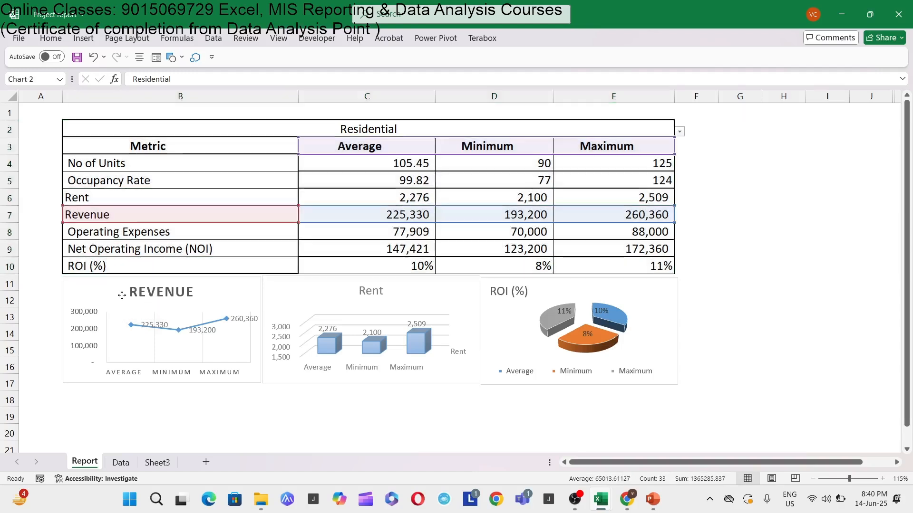
key(Escape)
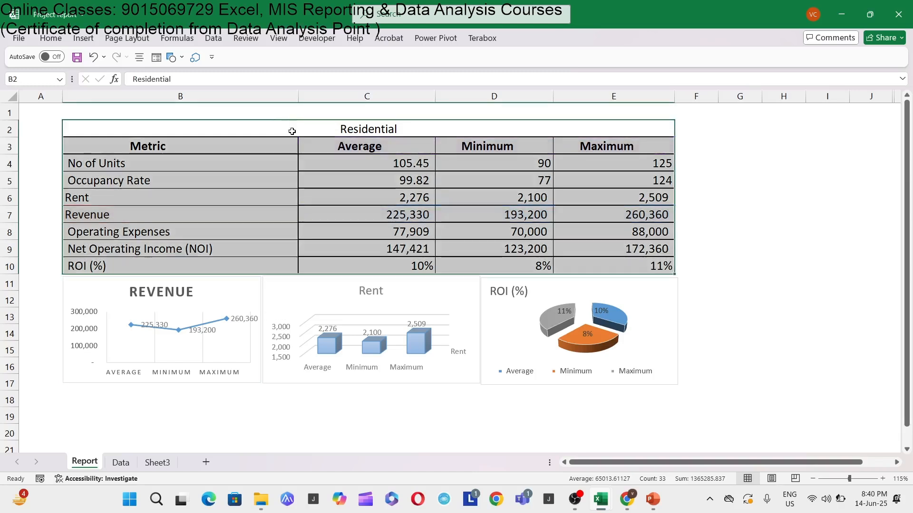
click(694, 184)
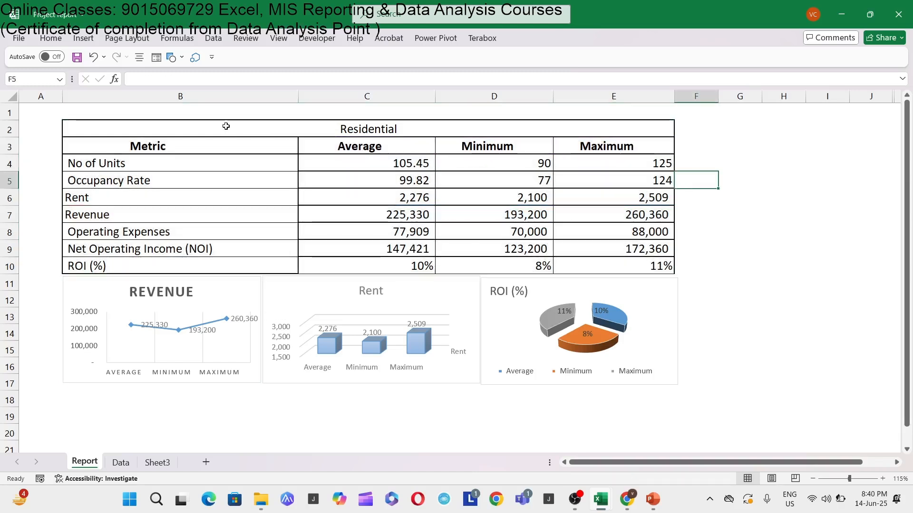
Try to paste the Residential table B2:E10 from the Excel Report sheet onto PowerPoint slide 2 as a regular table.
drag(226, 126, 373, 261)
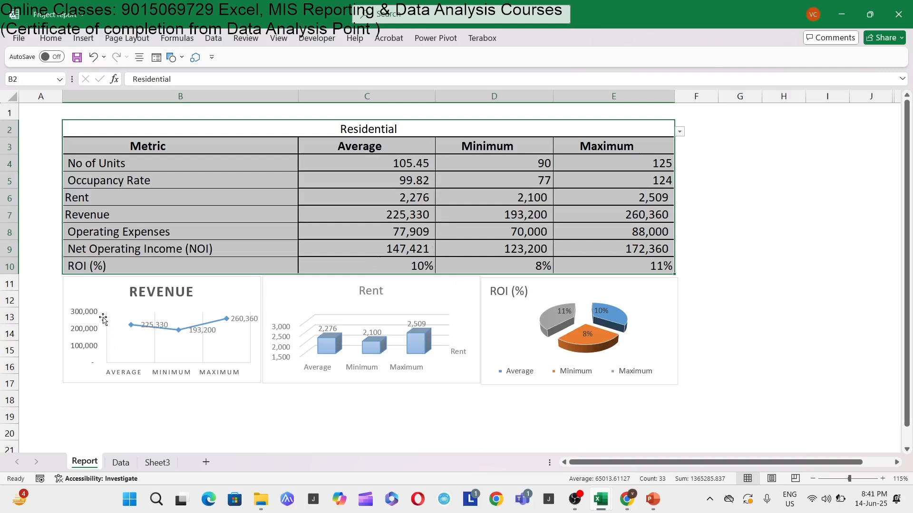
click(95, 292)
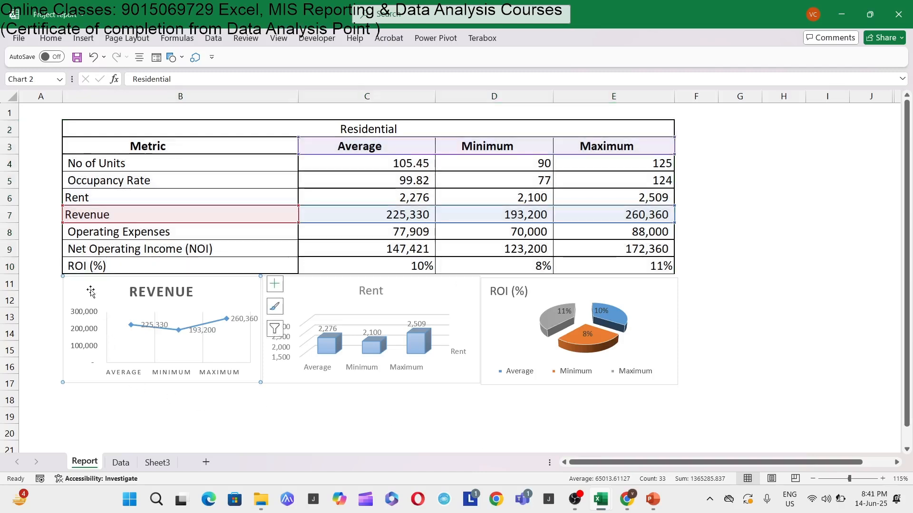
click(272, 301)
click(273, 302)
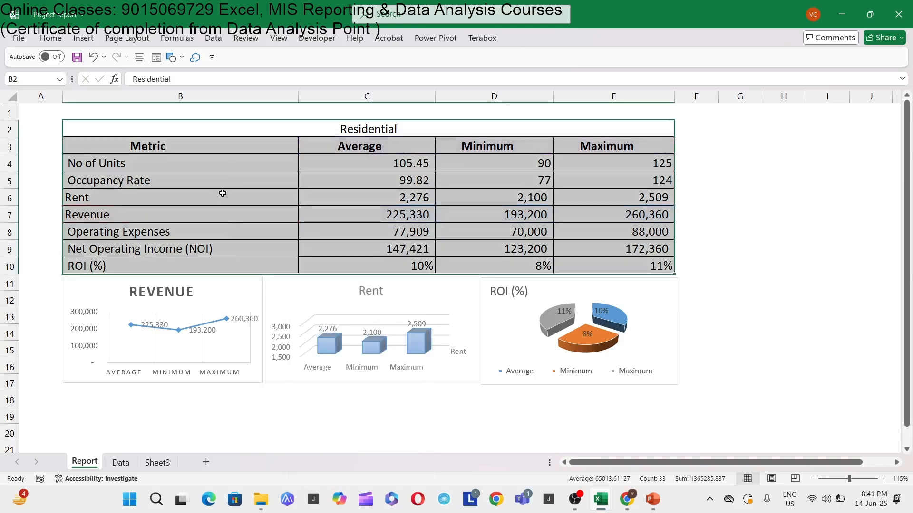
key(ctrl+c)
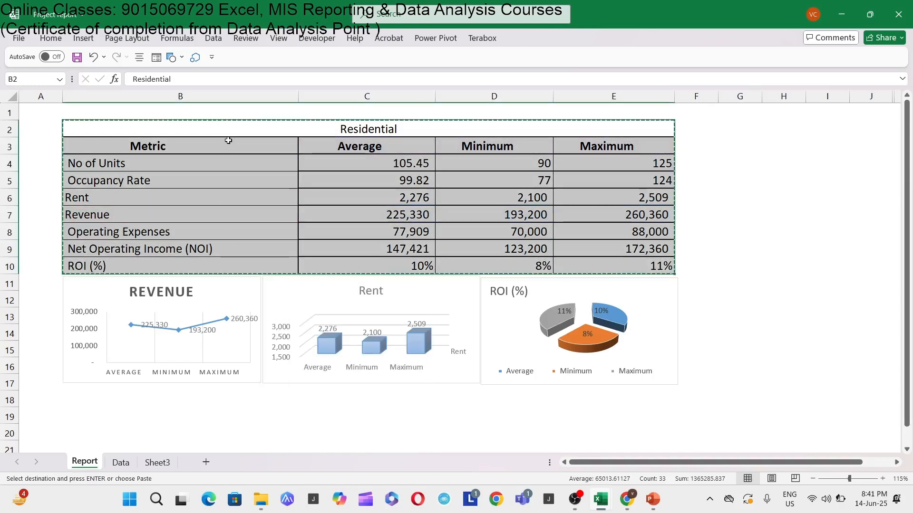
key(alt+Tab)
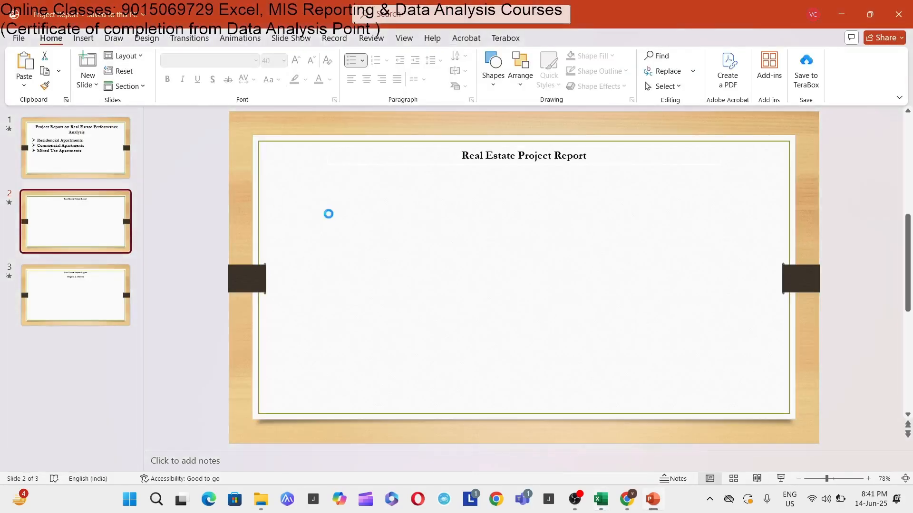
key(ctrl+v)
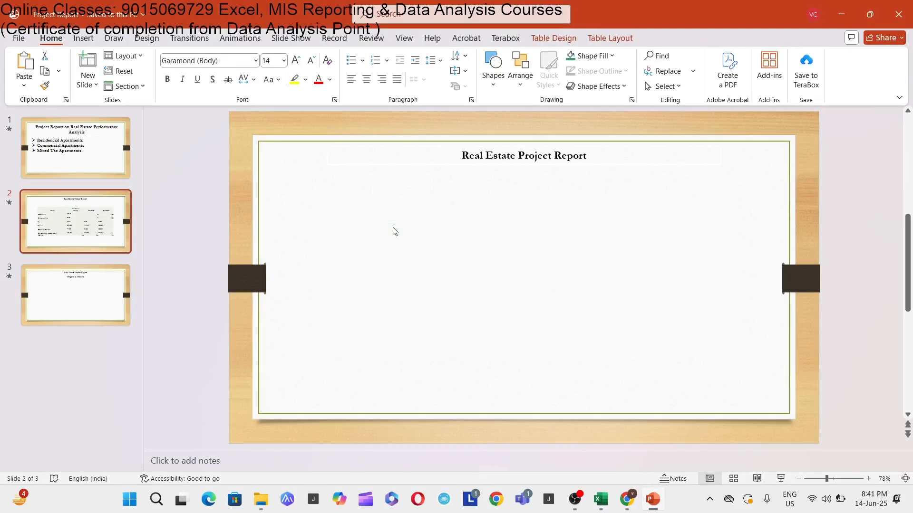
Copy the Residential table B2:E10 from the Excel Report sheet and paste it onto PowerPoint slide 2 as an embedded object.
key(alt+Tab)
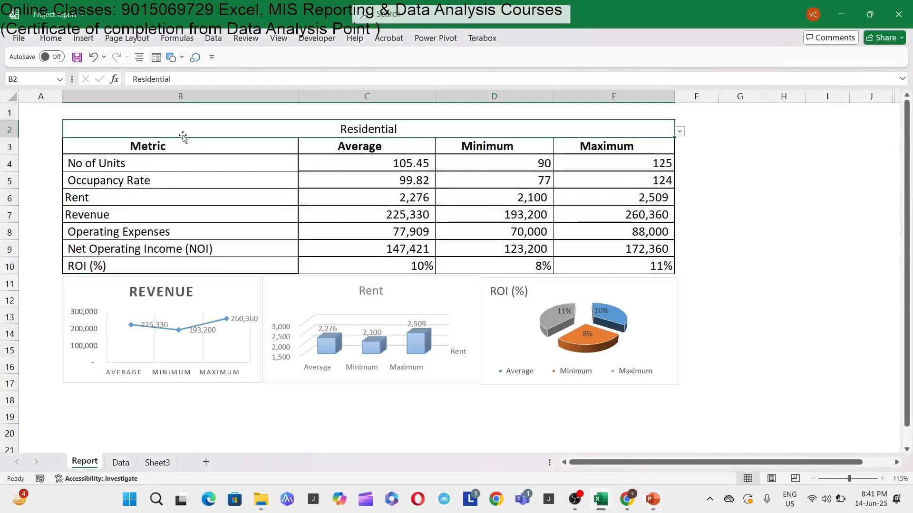
drag(186, 146, 156, 263)
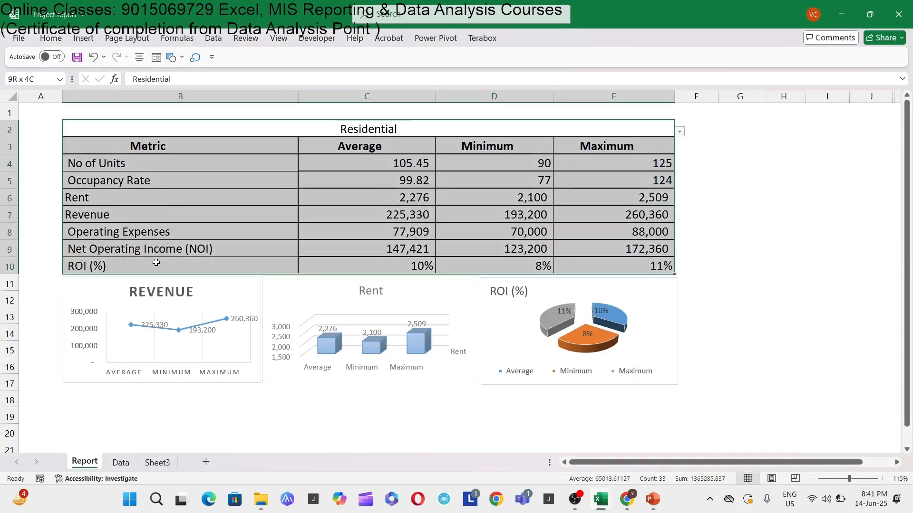
key(ctrl+c)
key(alt+Tab)
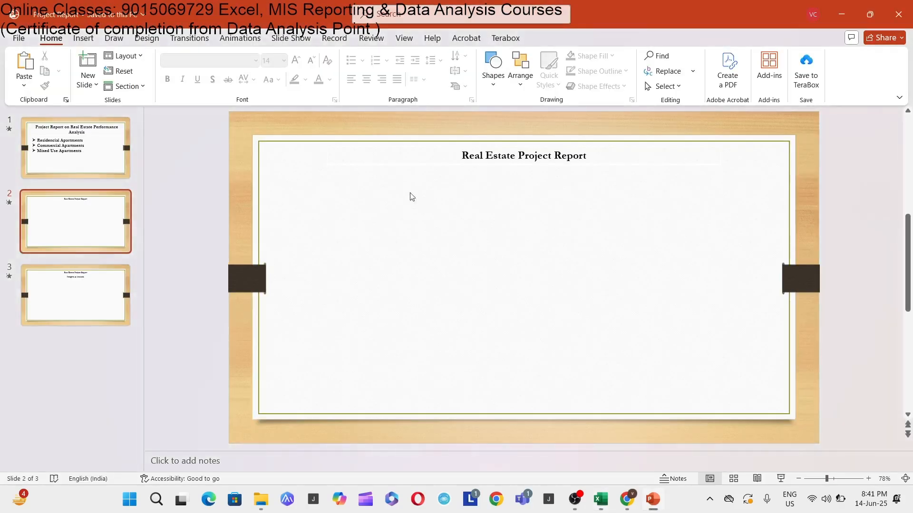
right_click(416, 190)
click(465, 237)
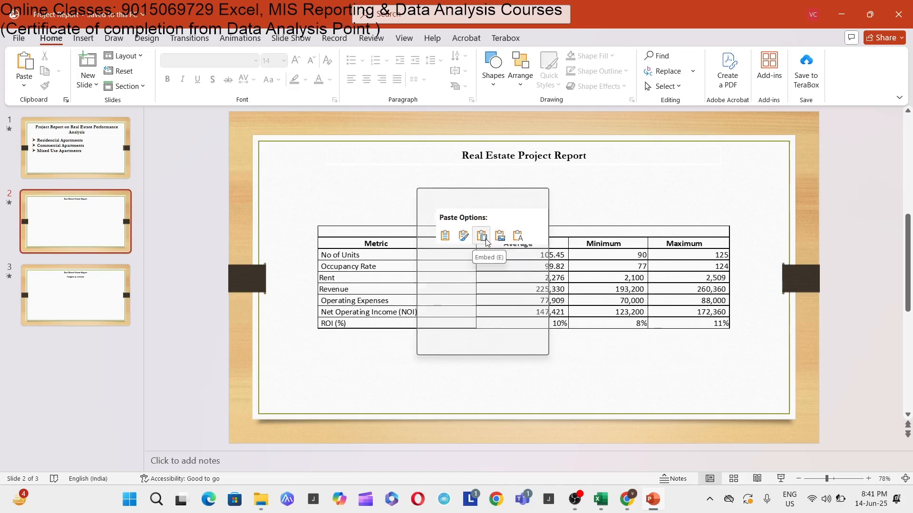
click(487, 242)
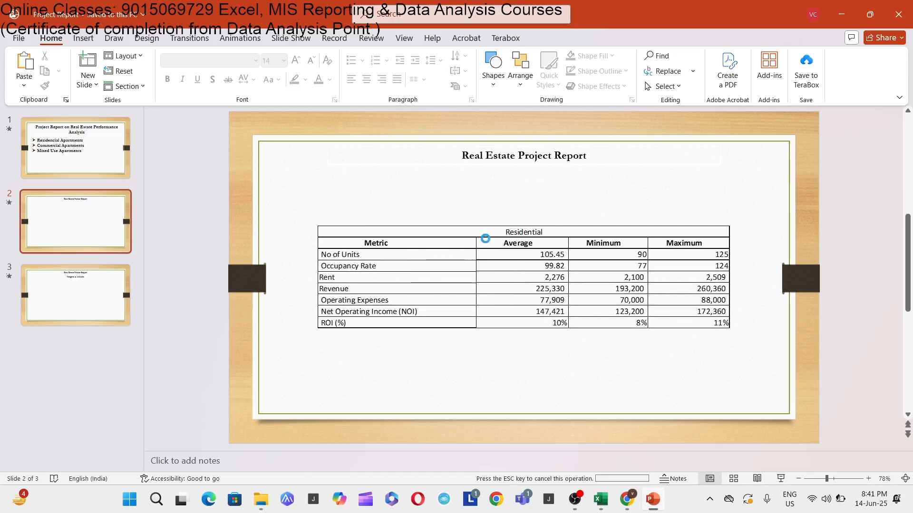
Move the embedded Residential table up beneath the slide title and enlarge it to nearly the width of the framed area.
drag(482, 230, 472, 191)
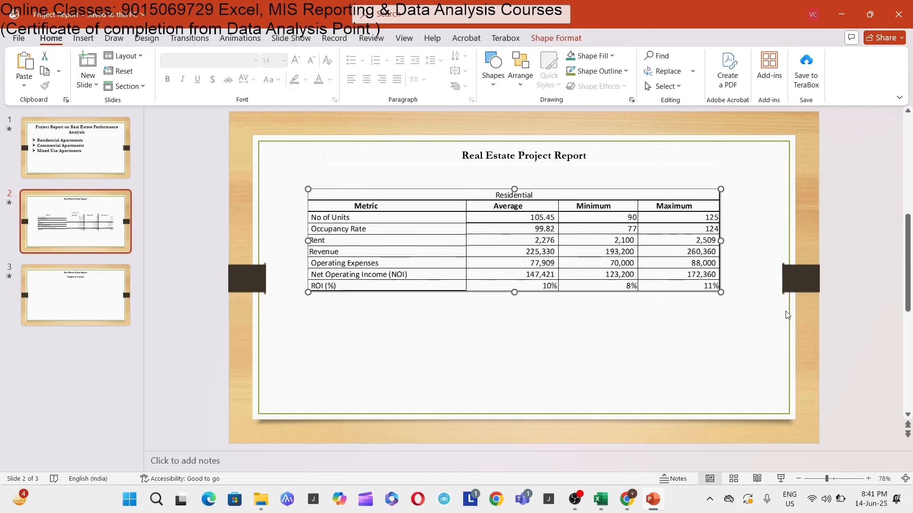
scroll(770, 318, up, 2)
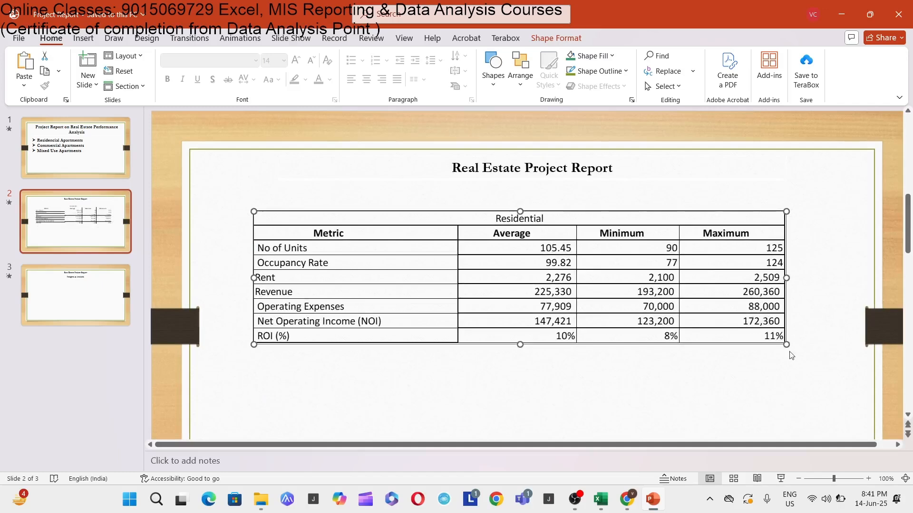
drag(787, 344, 845, 359)
scroll(621, 232, down, 3)
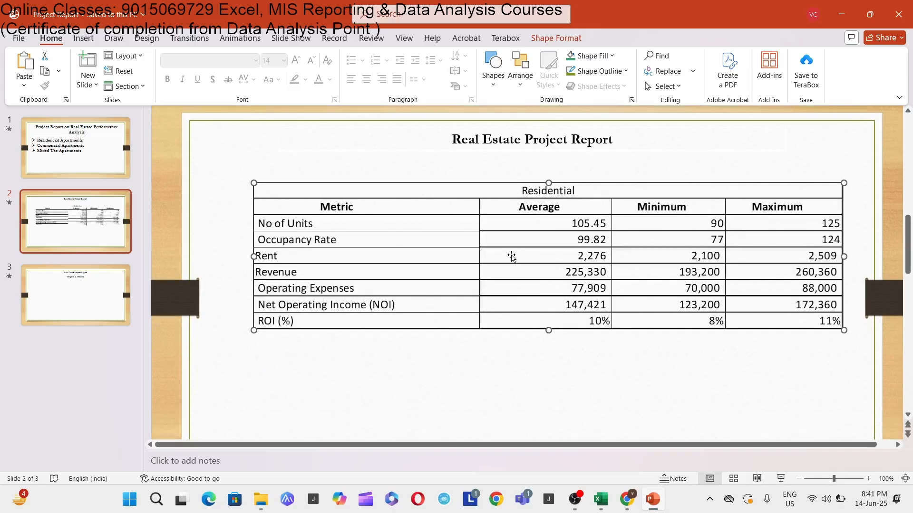
Copy the Revenue, Rent and ROI (%) charts from the Excel Report sheet to PowerPoint slide 2 and place them below the table.
key(alt+Tab)
click(203, 312)
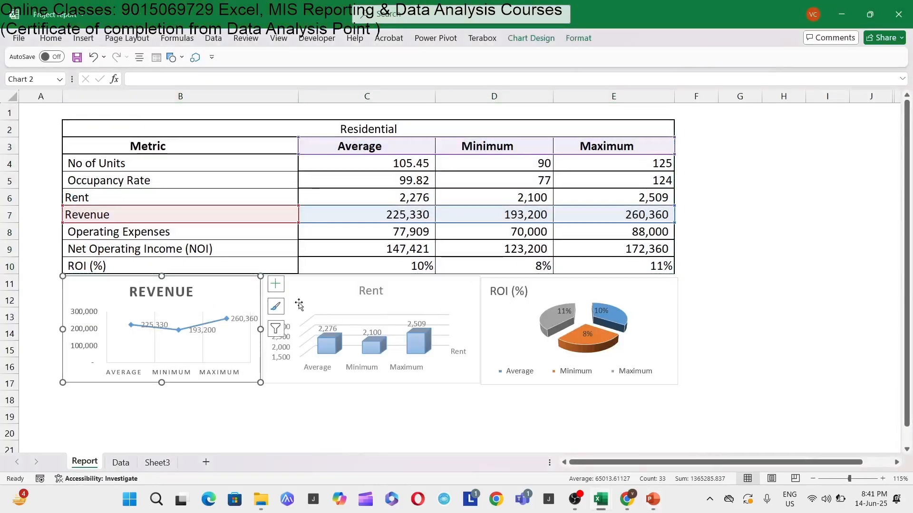
ctrl+click(387, 316)
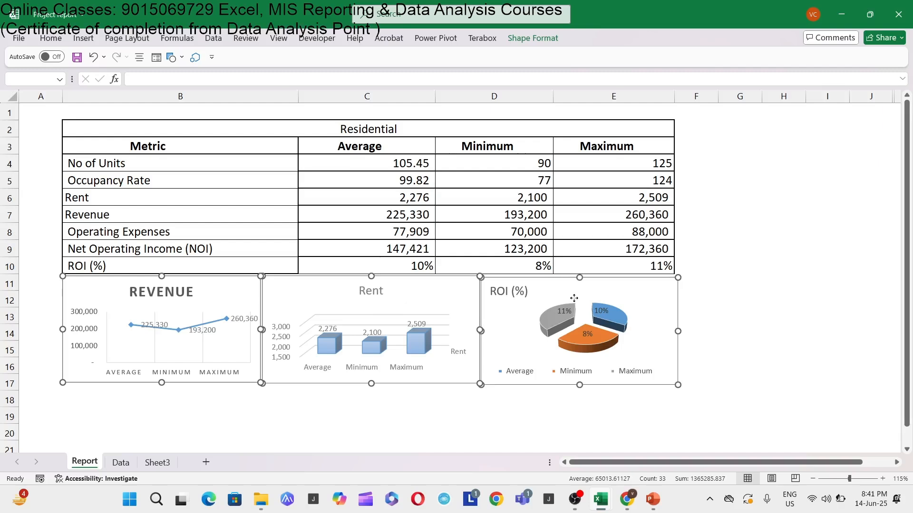
key(alt+Tab)
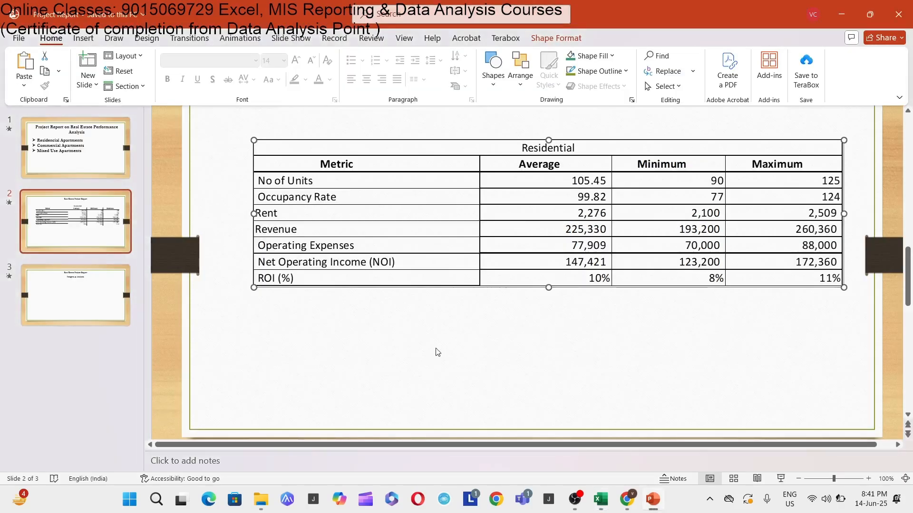
key(ctrl+v)
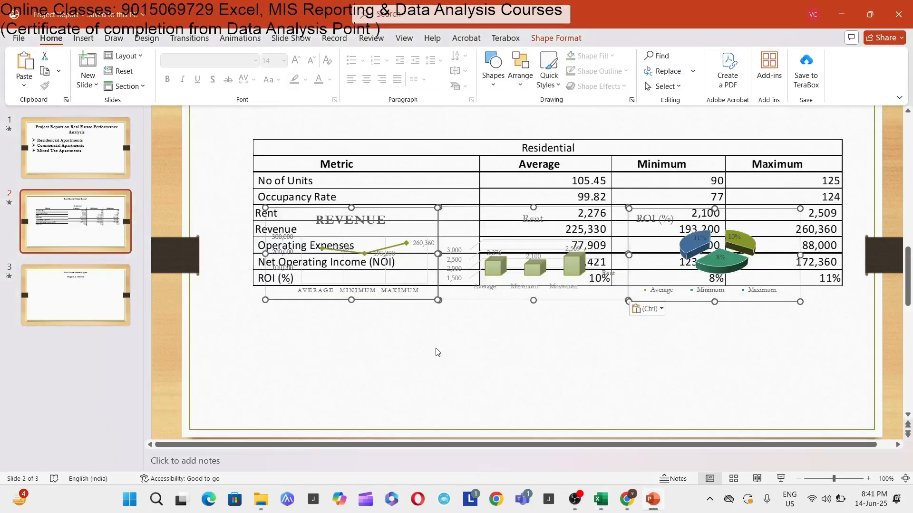
drag(513, 222, 490, 320)
ctrl+scroll(369, 211, down, 2)
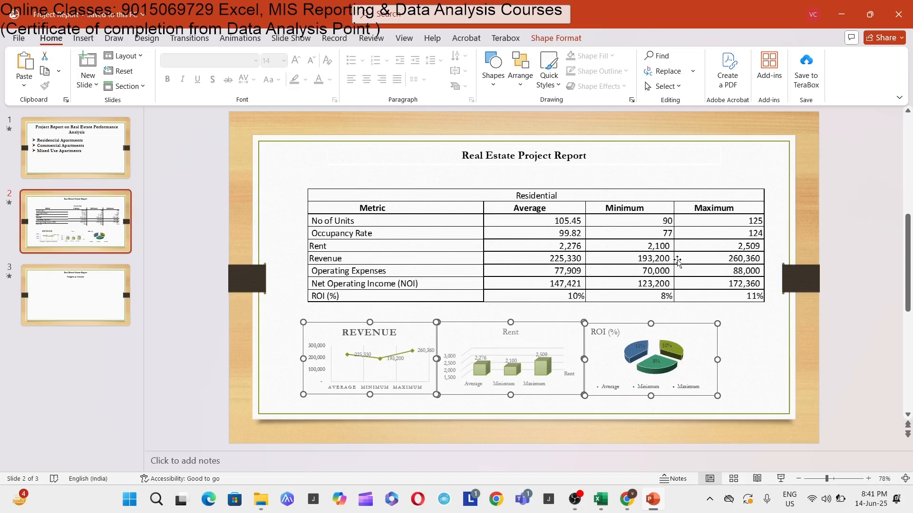
Move the ROI (%) chart to the right end of the chart row and the Rent chart midway between the other two.
click(761, 297)
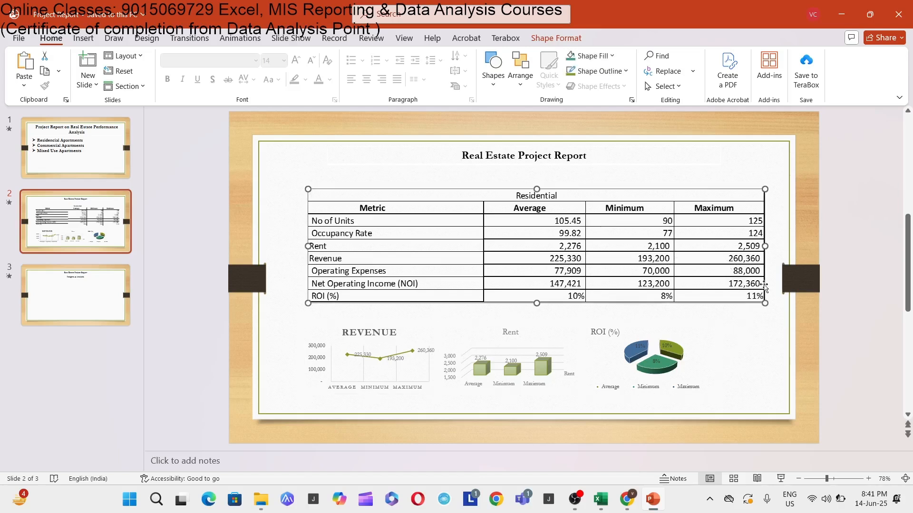
click(693, 360)
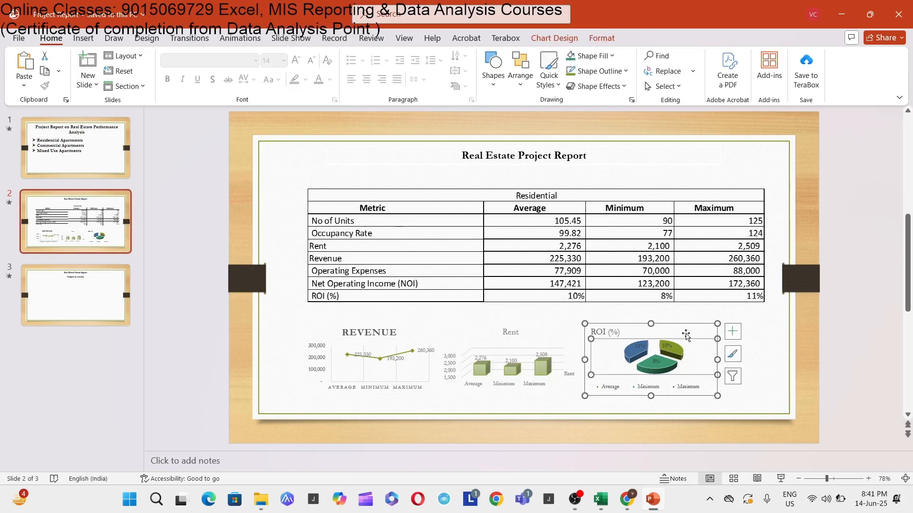
drag(687, 334, 718, 333)
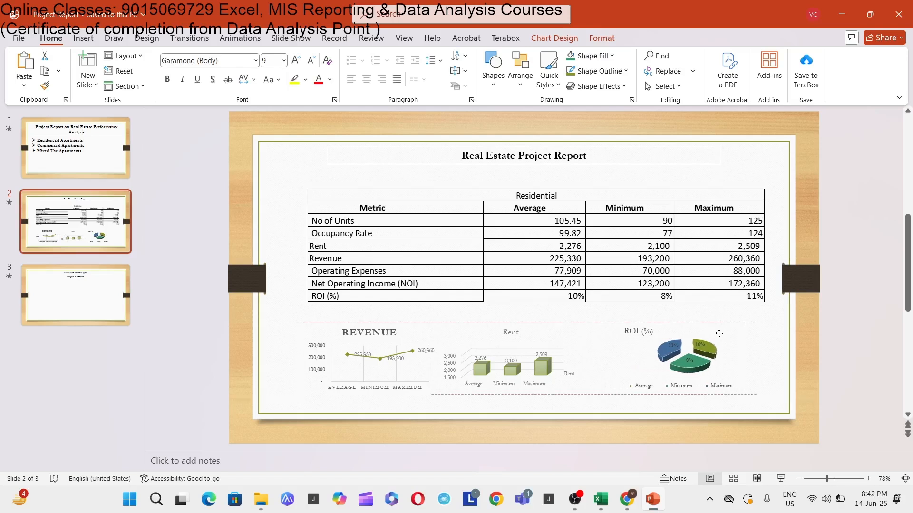
click(546, 335)
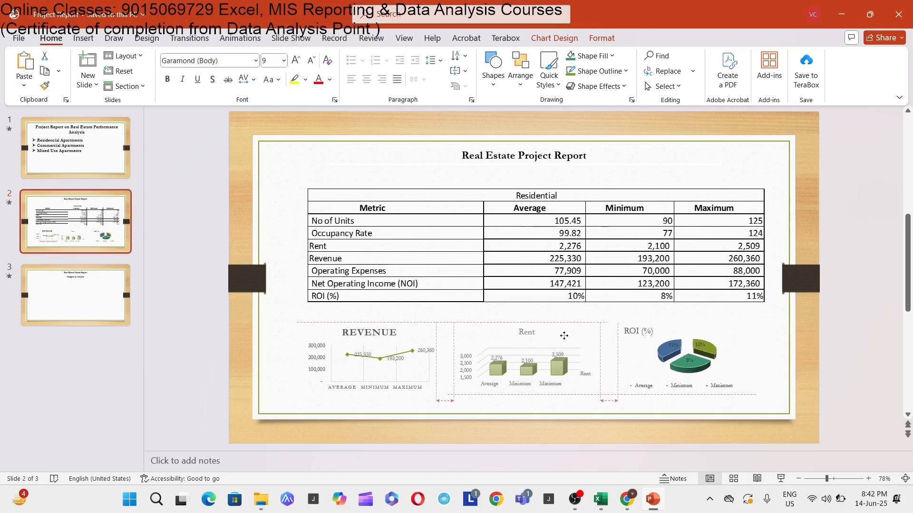